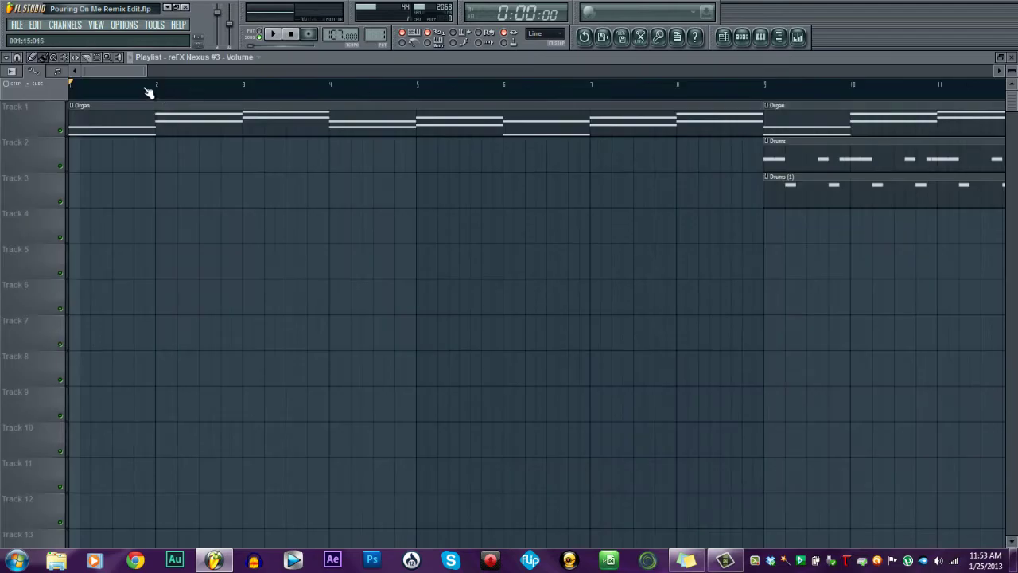
- Look over the full song arrangement in the playlist, from the pattern clips down to the volume envelope and acapella tracks
{"action": "left_click_drag", "start_coordinate": [143, 71], "coordinate": [986, 72]}
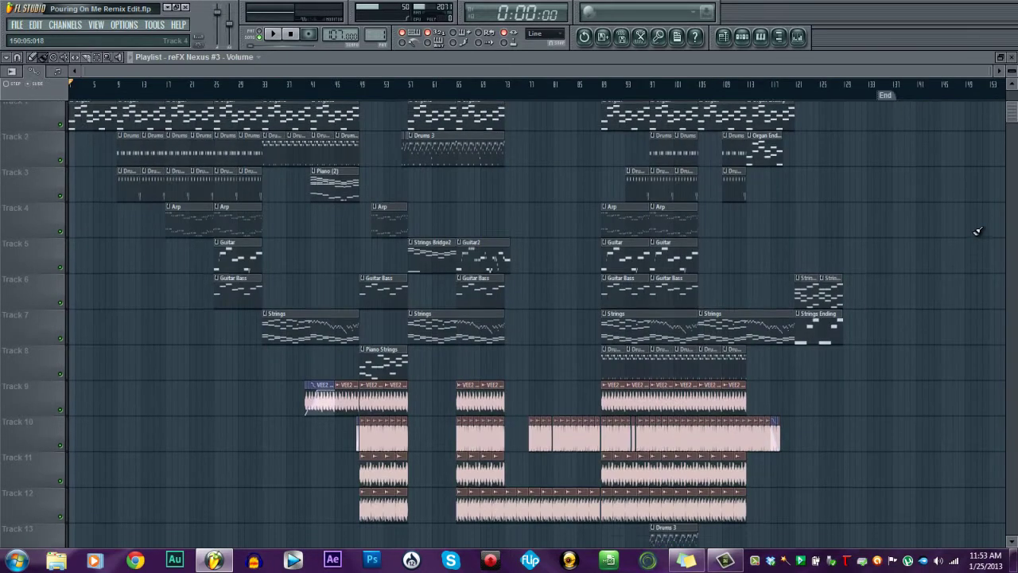
{"action": "scroll", "coordinate": [976, 230], "scroll_direction": "down", "scroll_amount": 5}
{"action": "scroll", "coordinate": [976, 231], "scroll_direction": "down", "scroll_amount": 10}
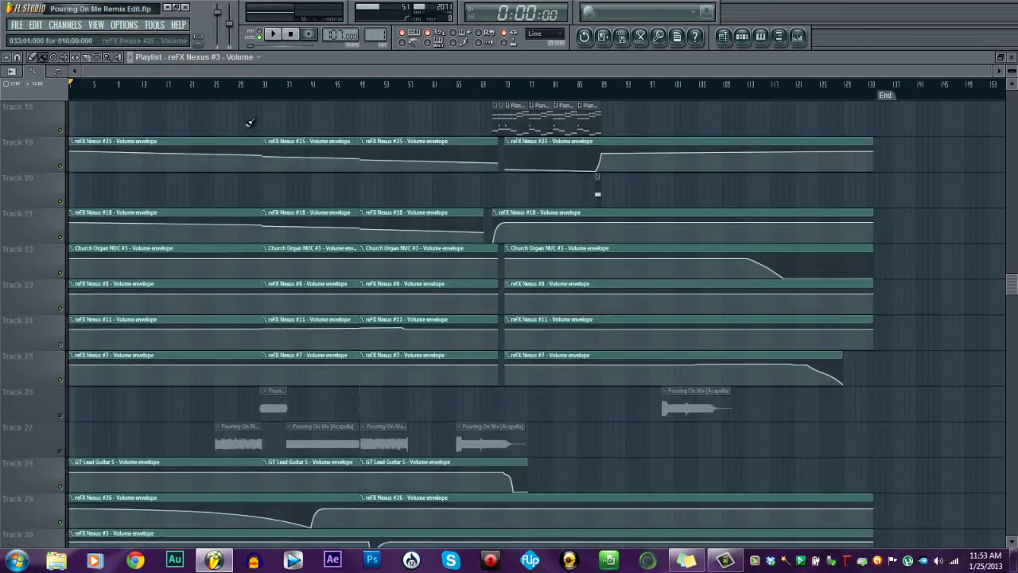
{"action": "scroll", "coordinate": [451, 425], "scroll_direction": "down", "scroll_amount": 6}
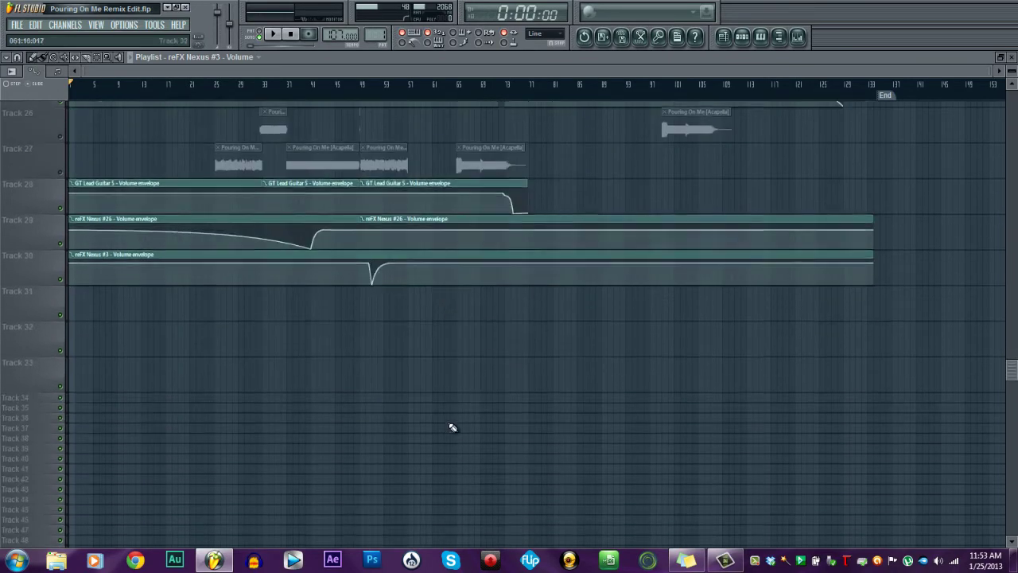
{"action": "scroll", "coordinate": [387, 327], "scroll_direction": "up", "scroll_amount": 3}
{"action": "scroll", "coordinate": [387, 327], "scroll_direction": "up", "scroll_amount": 1}
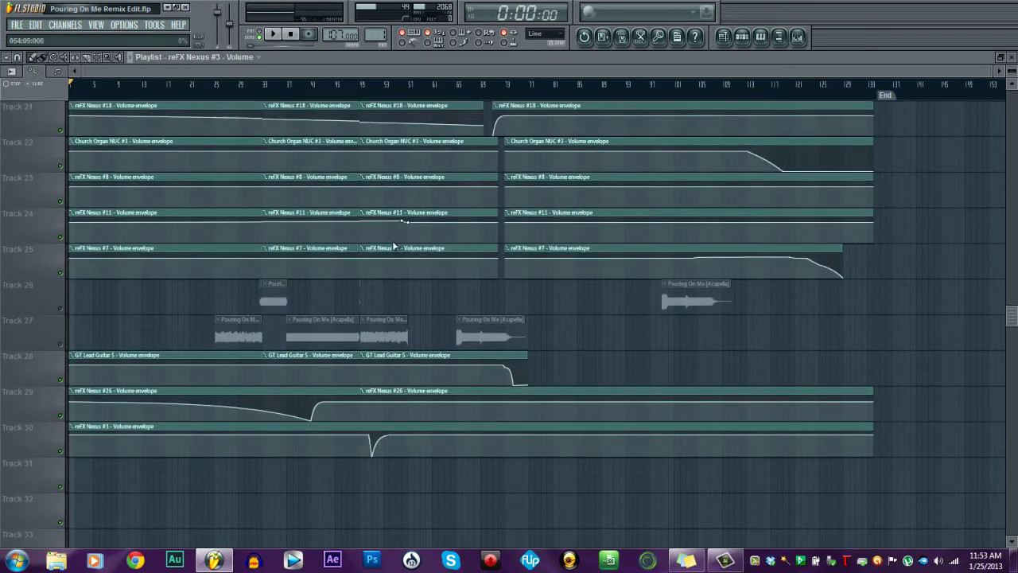
{"action": "scroll", "coordinate": [393, 247], "scroll_direction": "up", "scroll_amount": 6}
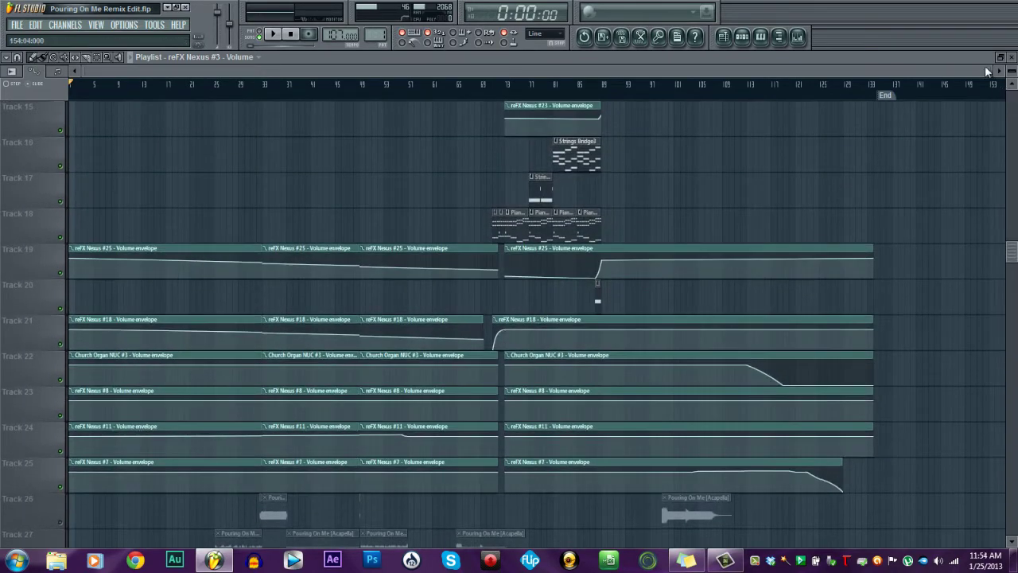
- Examine the arrangement's opening organ, drum, arp and guitar clips up close and close the playlist
{"action": "scroll", "coordinate": [211, 111], "scroll_direction": "up", "scroll_amount": 8, "text": "ctrl"}
{"action": "scroll", "coordinate": [357, 186], "scroll_direction": "up", "scroll_amount": 14}
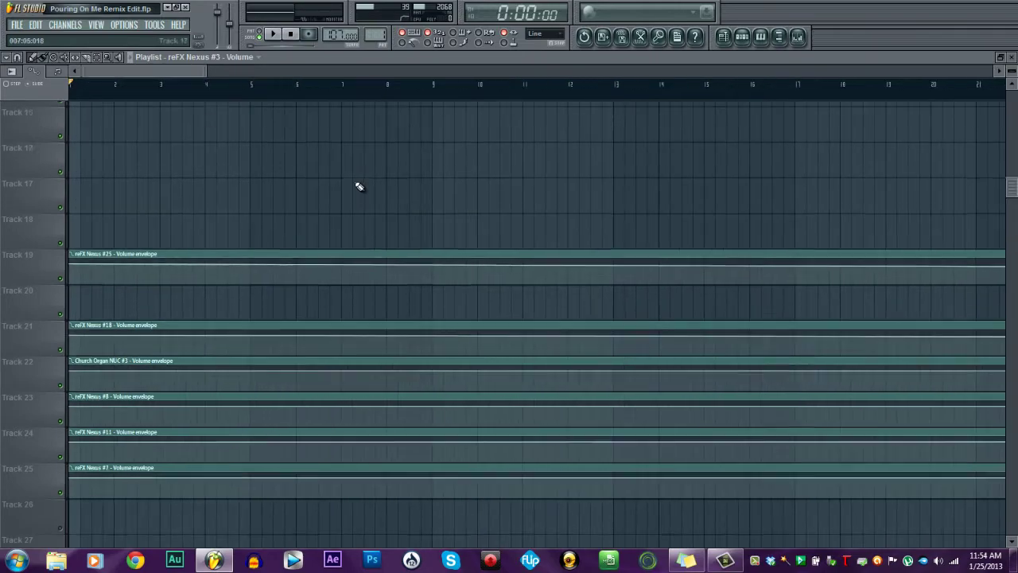
{"action": "left_click_drag", "start_coordinate": [135, 69], "coordinate": [39, 106]}
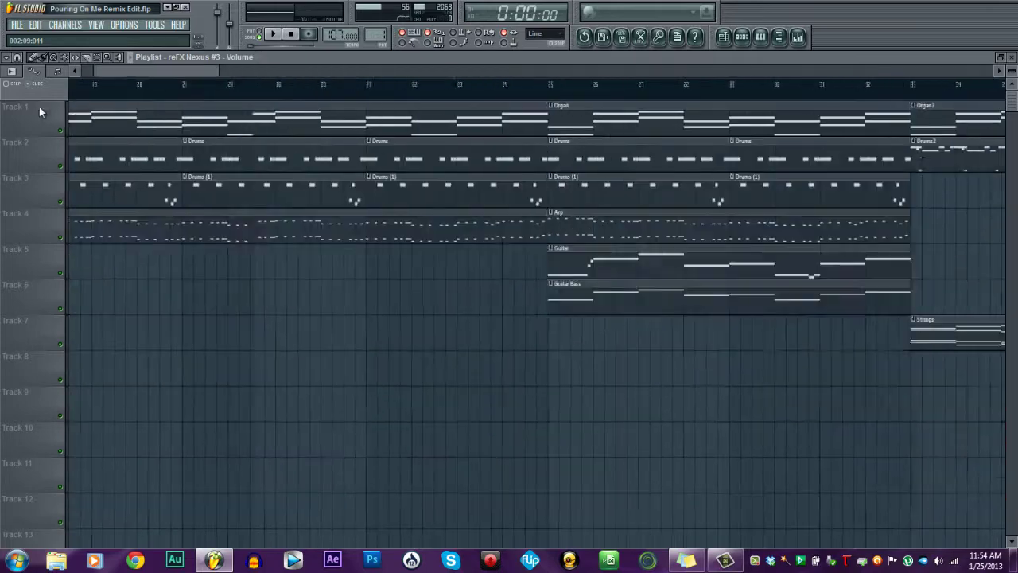
{"action": "left_click_drag", "start_coordinate": [214, 70], "coordinate": [1012, 76]}
{"action": "left_click", "coordinate": [1012, 59]}
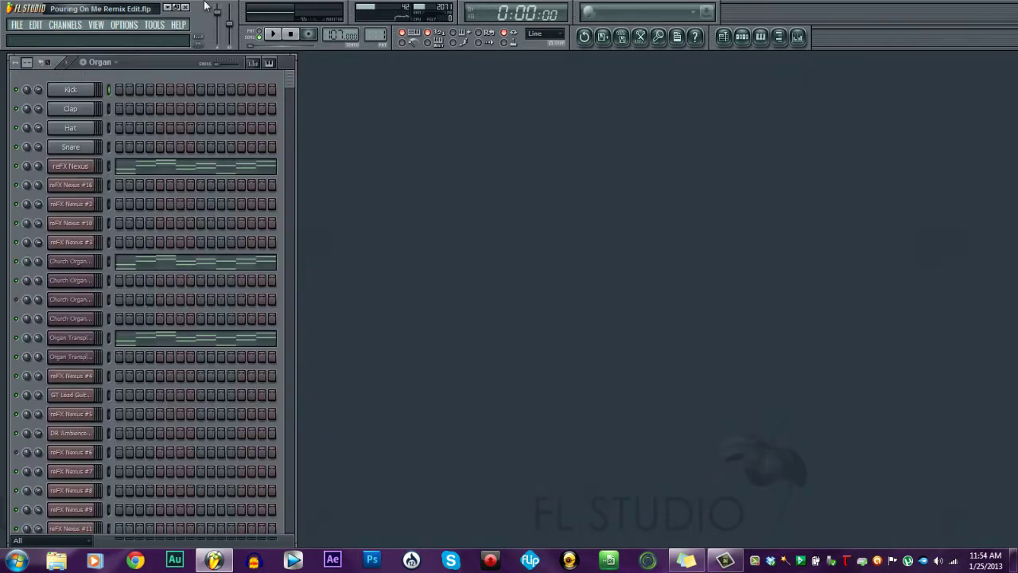
- Select the Organ pattern and check which preset its first reFX Nexus channel uses
{"action": "left_click", "coordinate": [110, 64]}
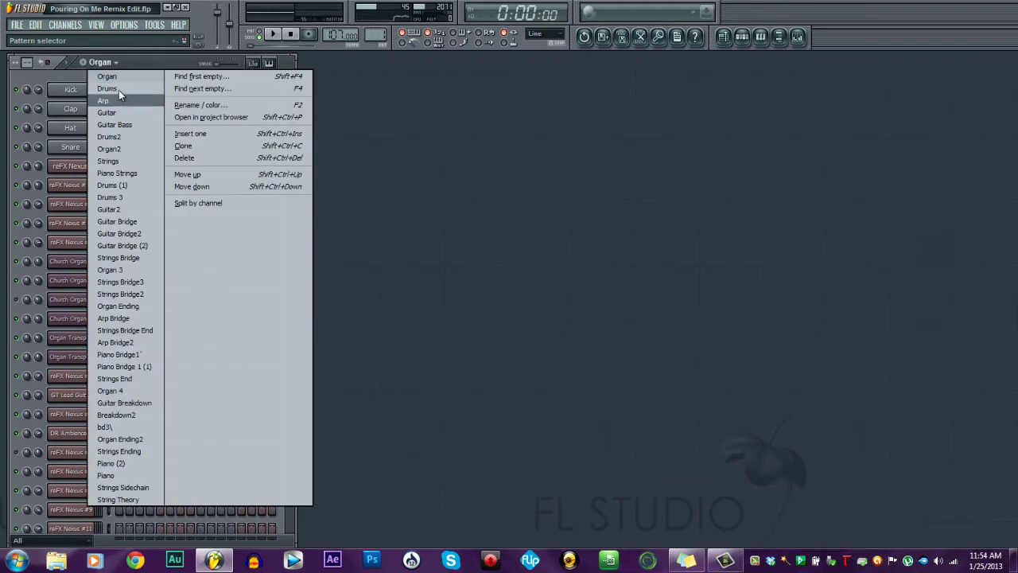
{"action": "left_click", "coordinate": [115, 75]}
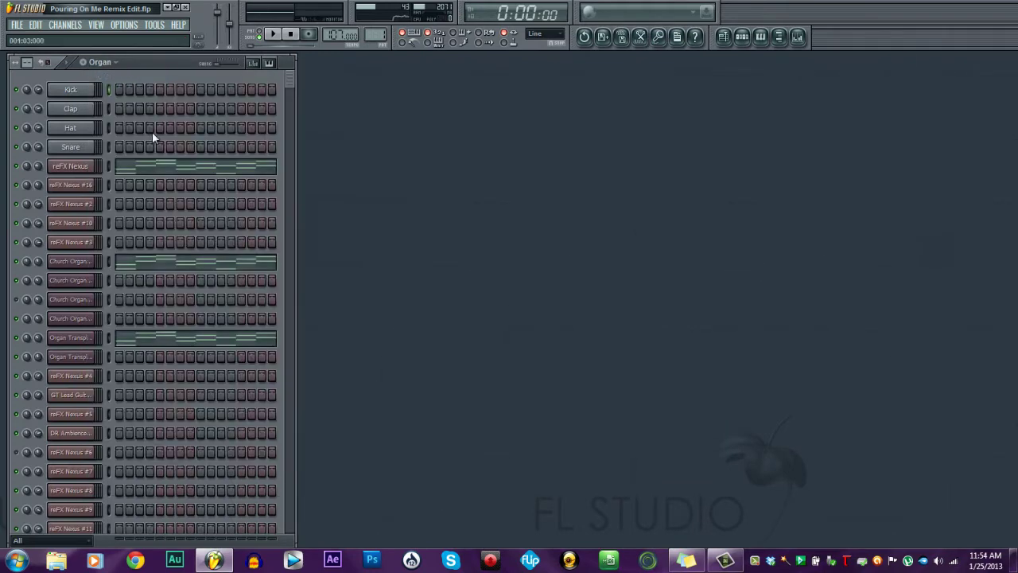
{"action": "left_click", "coordinate": [53, 168]}
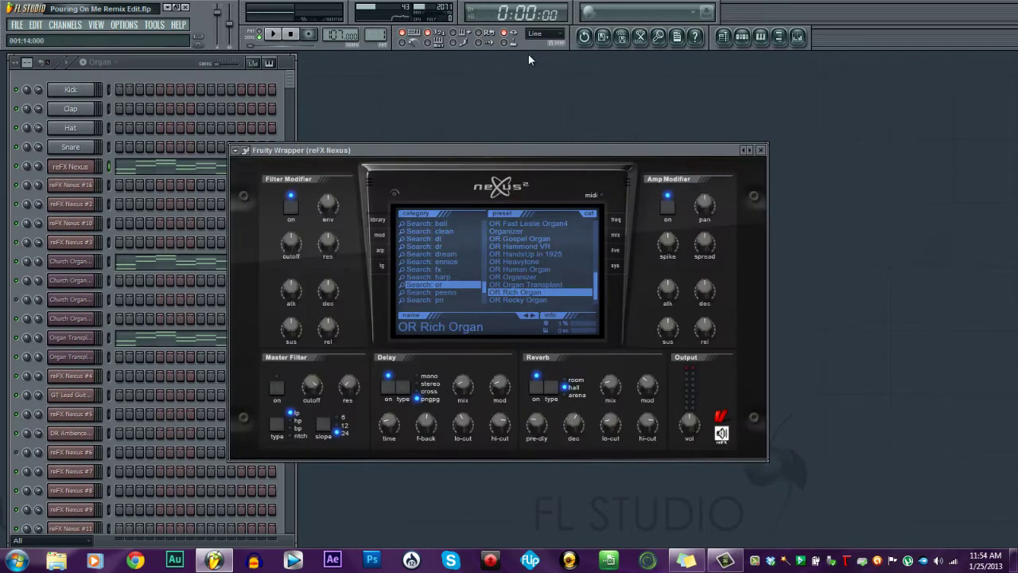
{"action": "left_click", "coordinate": [760, 151]}
- Inspect the Harmless synth of the first Church Organ channel and close its plugin and channel settings windows
{"action": "left_click", "coordinate": [72, 261]}
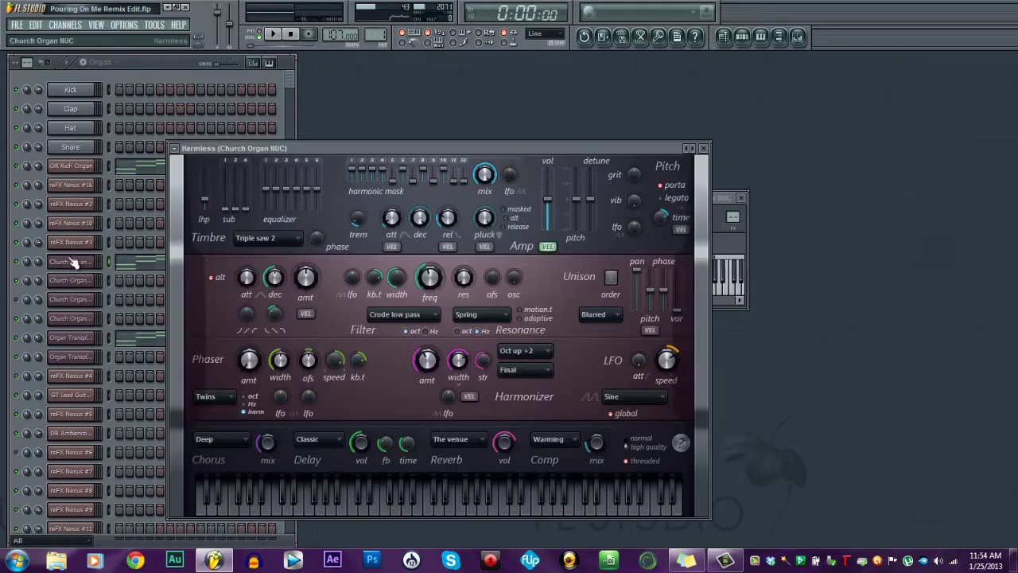
{"action": "left_click", "coordinate": [174, 150]}
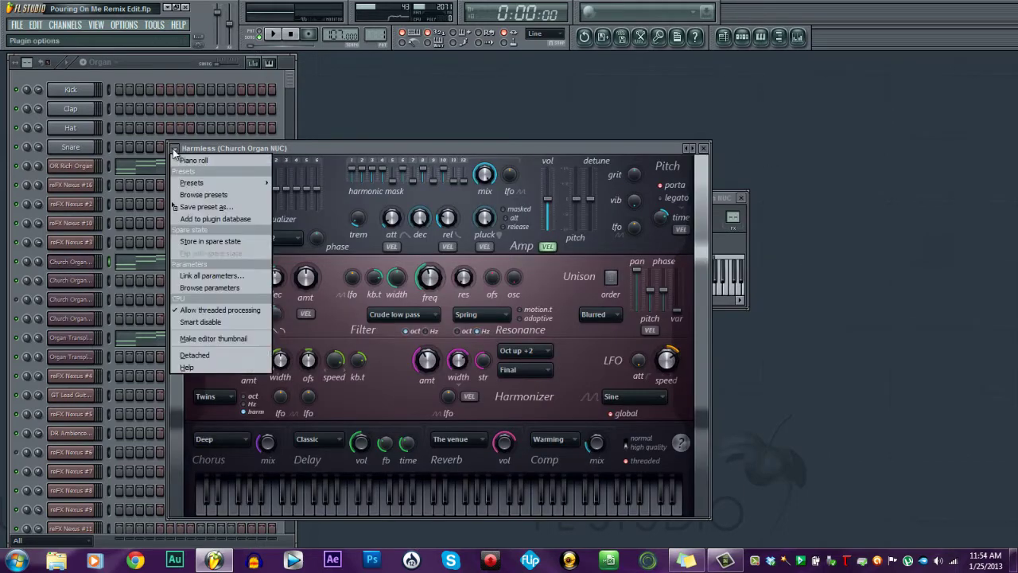
{"action": "left_click", "coordinate": [177, 150]}
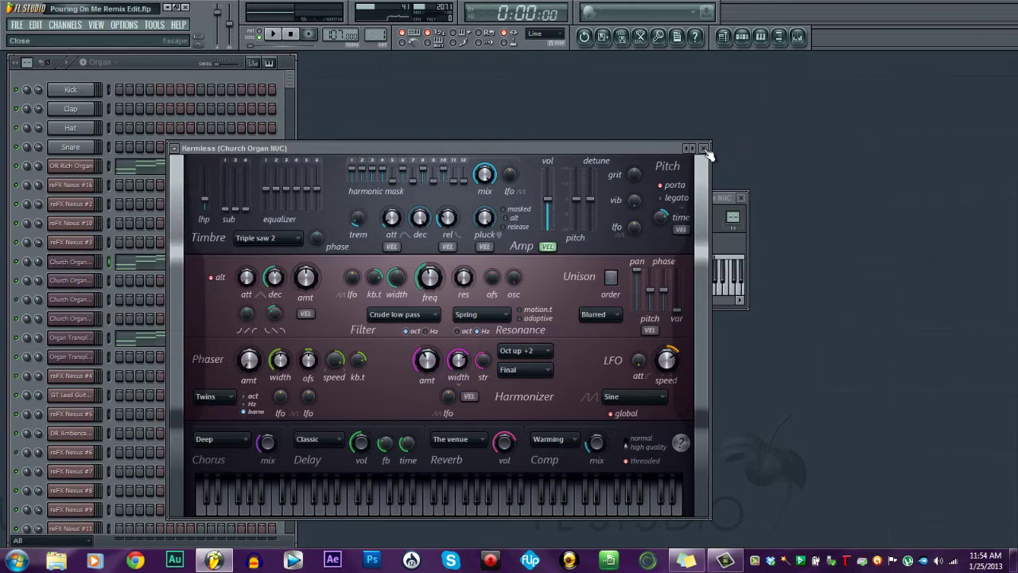
{"action": "left_click", "coordinate": [703, 149]}
{"action": "left_click", "coordinate": [738, 199]}
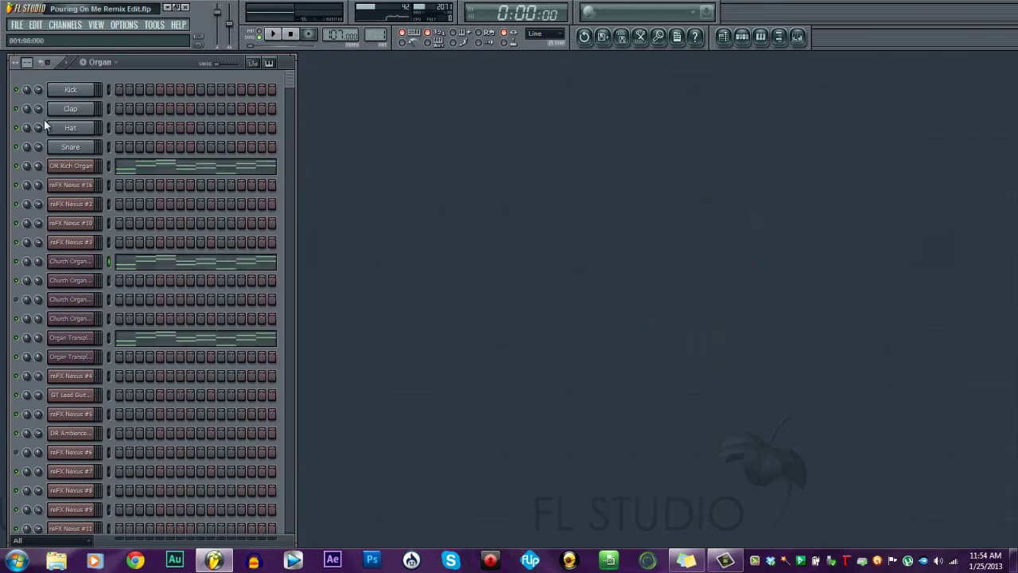
- Open the OR Rich Organ instrument, move its window clear of the step sequencer, and audition the organ part
{"action": "left_click", "coordinate": [79, 167]}
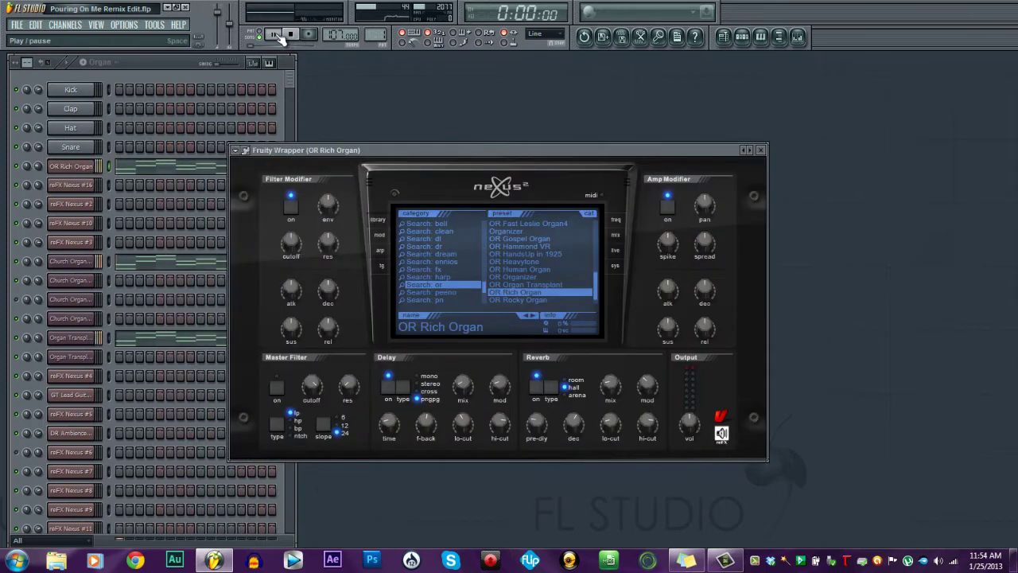
{"action": "left_click", "coordinate": [274, 34]}
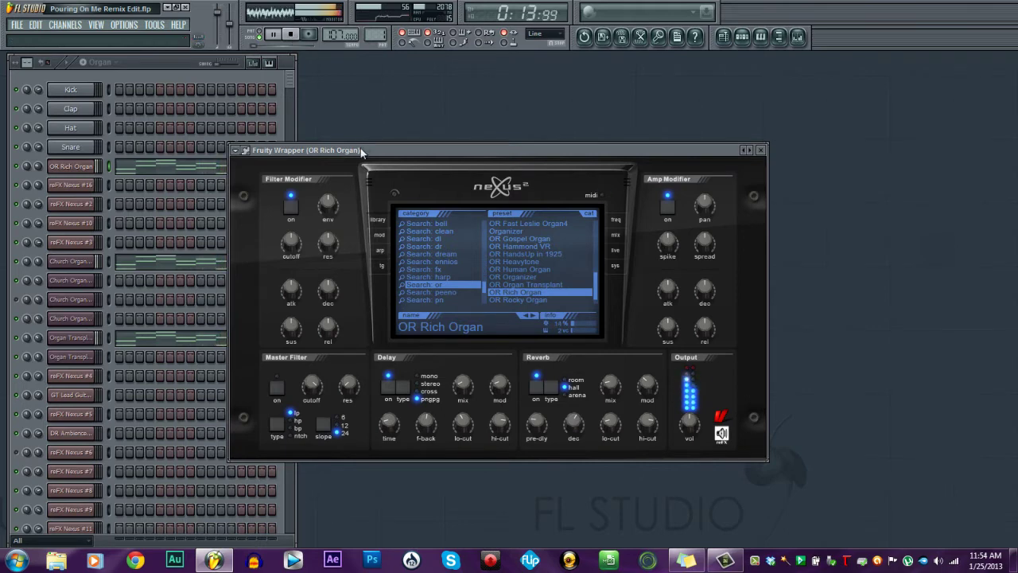
{"action": "left_click_drag", "start_coordinate": [360, 148], "coordinate": [522, 116]}
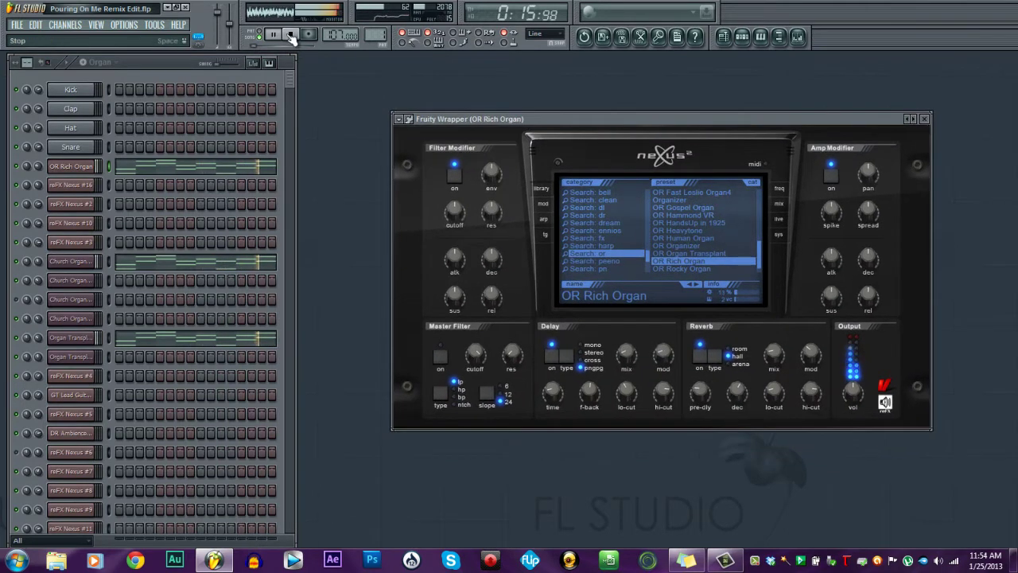
{"action": "left_click", "coordinate": [292, 36]}
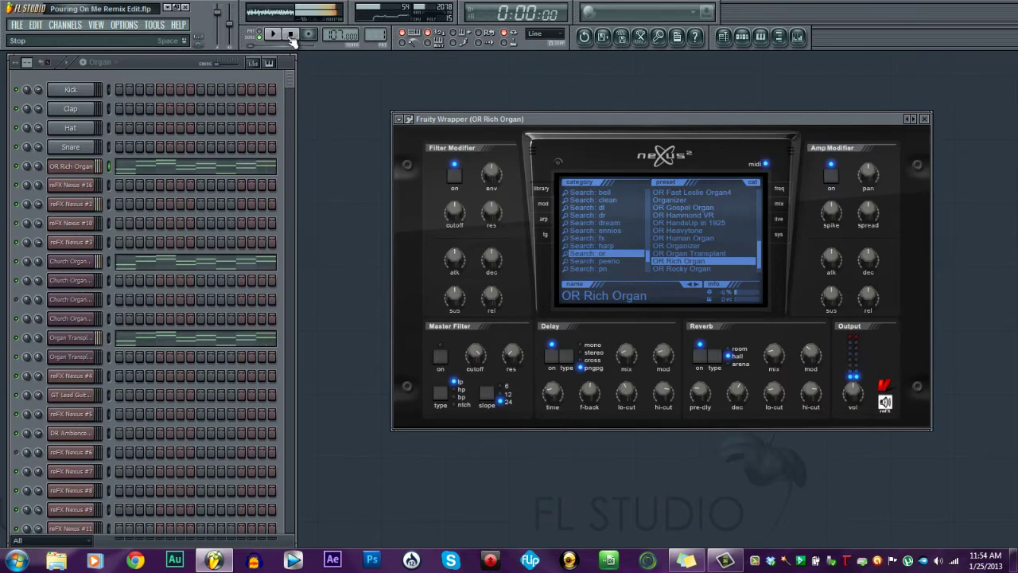
- Play the Organ pattern in pattern mode and close the OR Rich Organ instrument
{"action": "left_click", "coordinate": [103, 63]}
{"action": "left_click", "coordinate": [100, 63]}
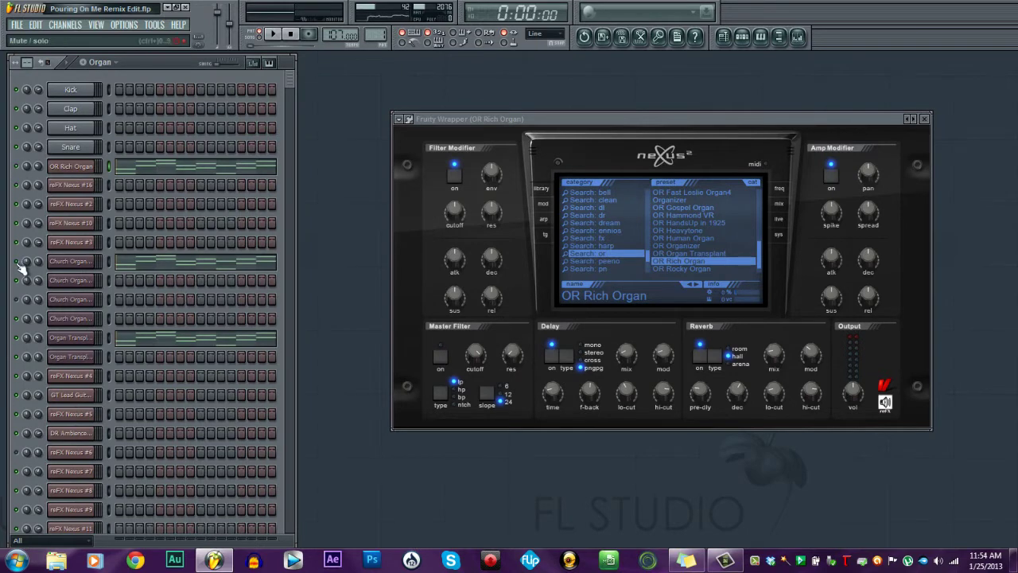
{"action": "left_click", "coordinate": [274, 35]}
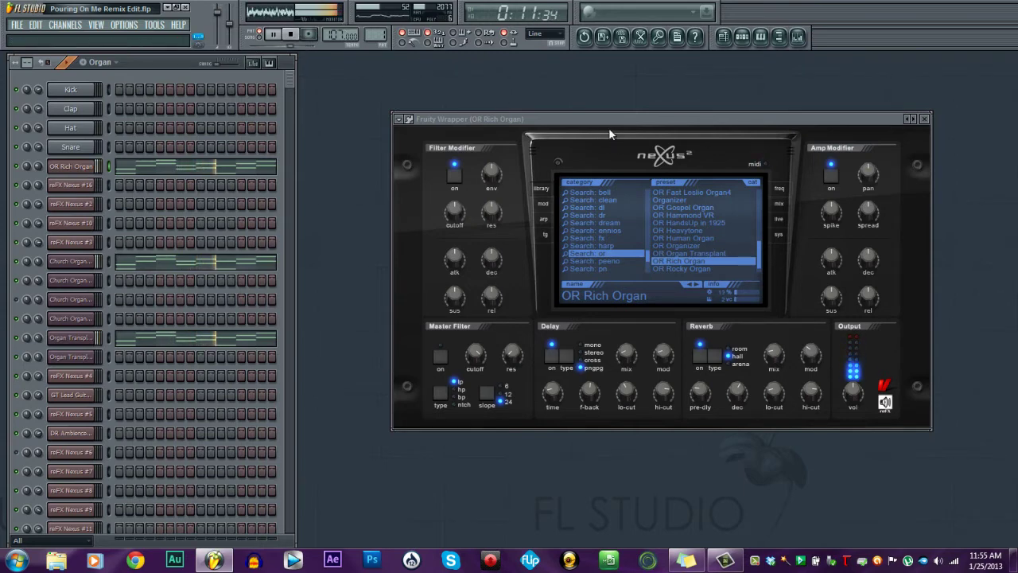
{"action": "left_click", "coordinate": [923, 119]}
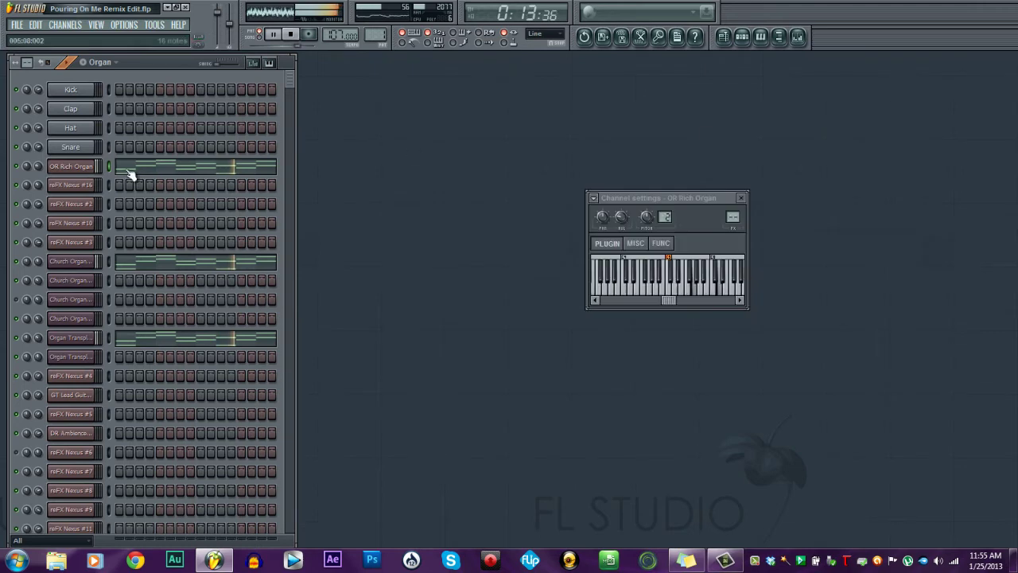
- Inspect the Church Organ and Organ Transplant instruments during playback, stop the pattern, and close their windows
{"action": "left_click", "coordinate": [76, 263]}
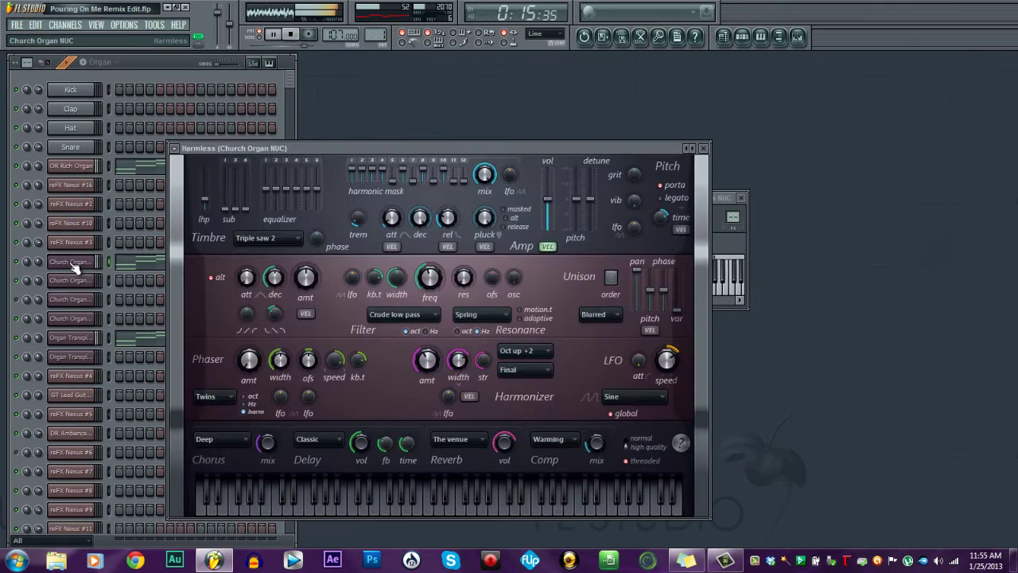
{"action": "left_click", "coordinate": [74, 267]}
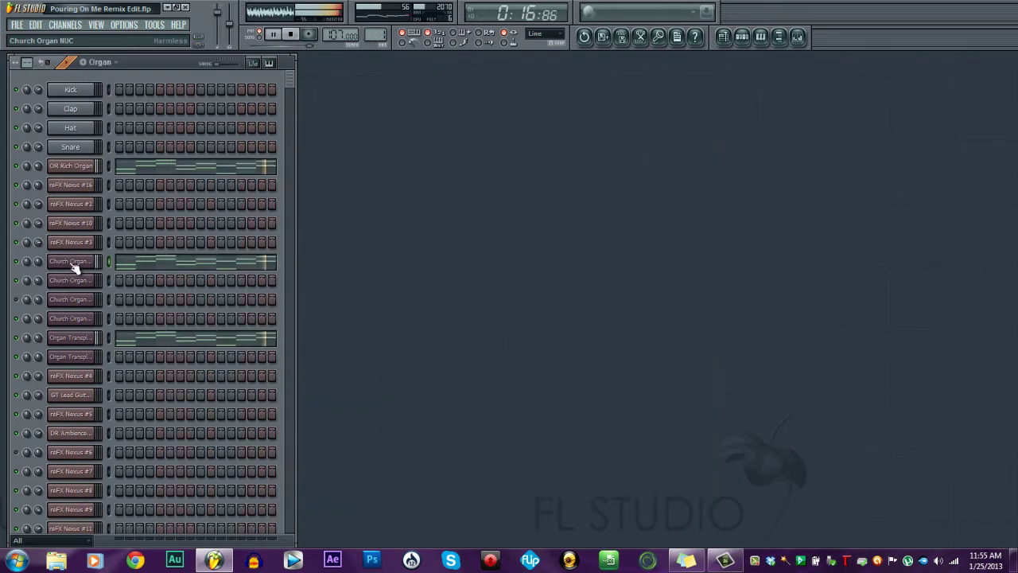
{"action": "left_click", "coordinate": [79, 340]}
{"action": "left_click_drag", "start_coordinate": [517, 263], "coordinate": [460, 148]}
{"action": "left_click", "coordinate": [291, 35]}
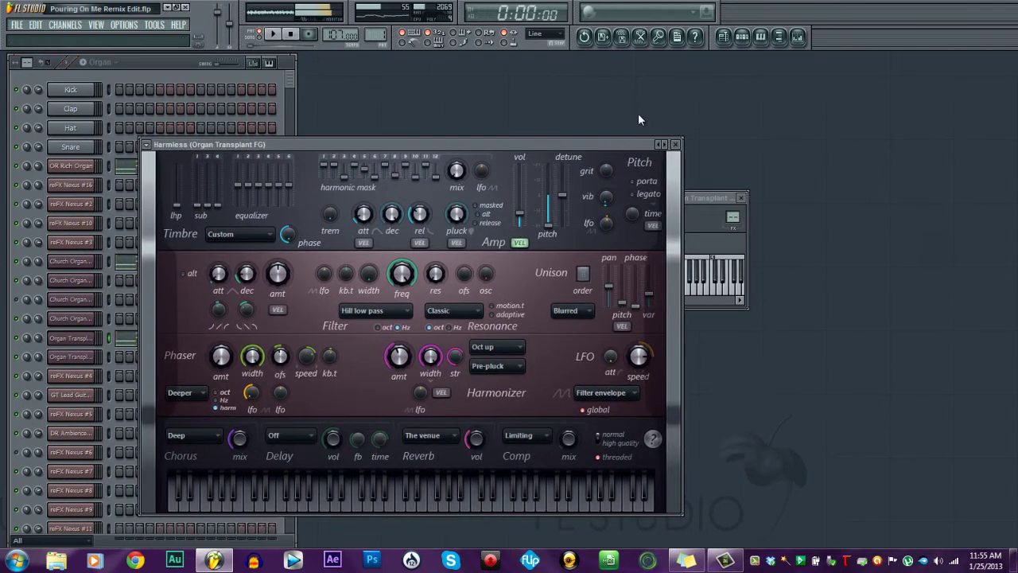
{"action": "left_click", "coordinate": [675, 146]}
{"action": "left_click", "coordinate": [753, 197]}
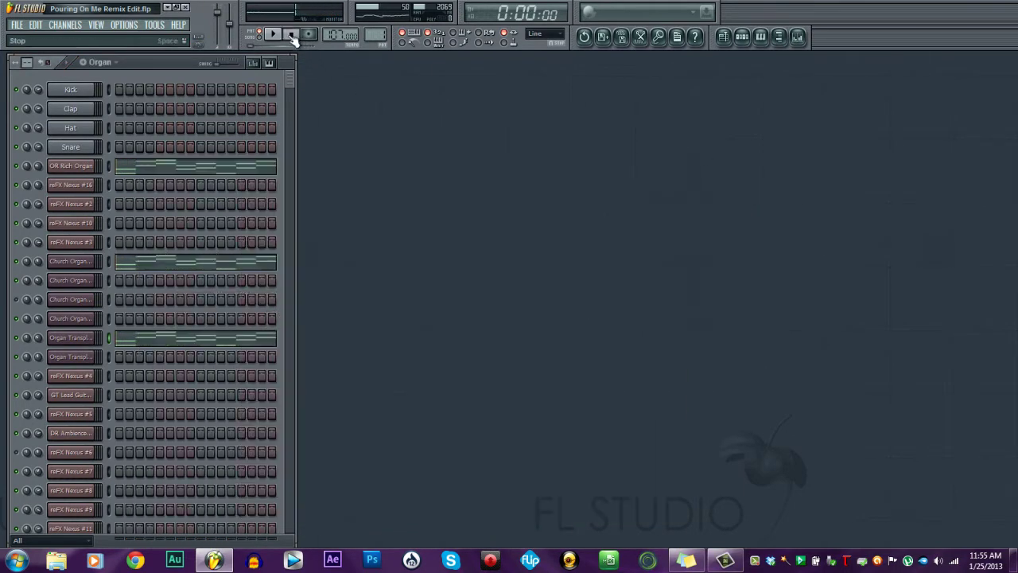
- Select the Drums pattern and audition it once through
{"action": "left_click", "coordinate": [117, 61]}
{"action": "left_click", "coordinate": [116, 91]}
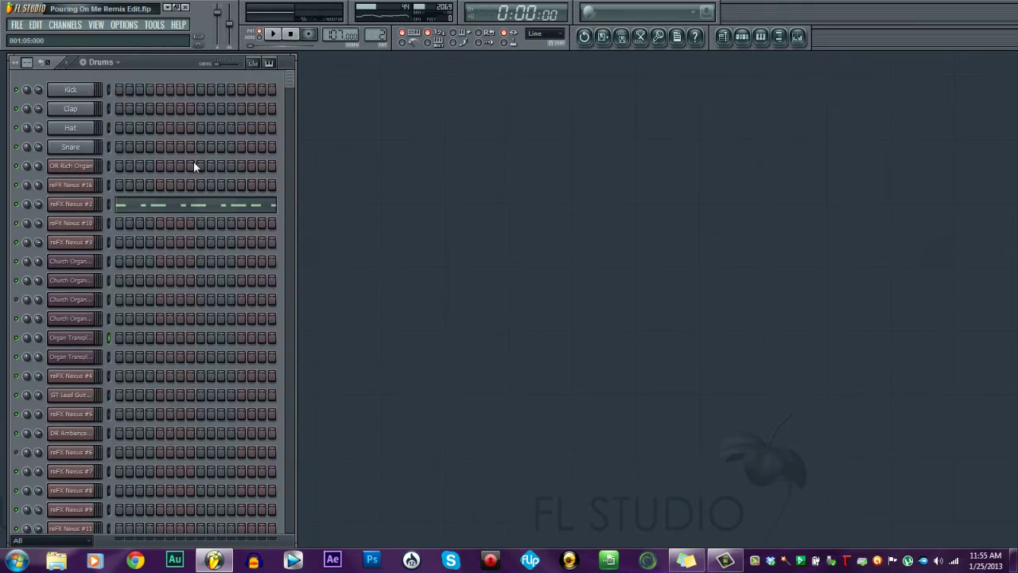
{"action": "left_click", "coordinate": [273, 34]}
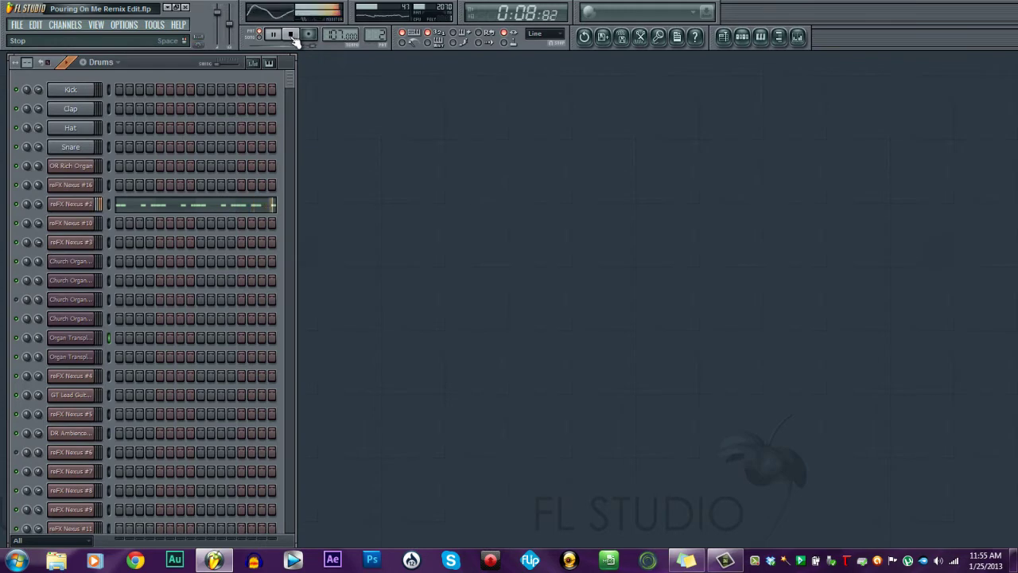
{"action": "left_click", "coordinate": [291, 36]}
- Select the Arp pattern, start playing it, and show the reFX Nexus #3 instrument fully on screen
{"action": "left_click", "coordinate": [107, 62]}
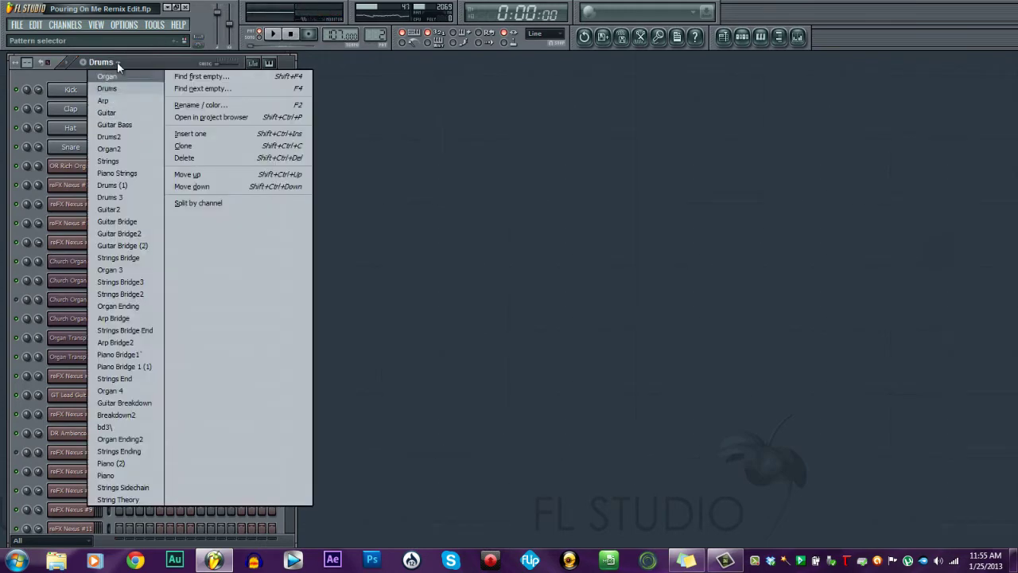
{"action": "left_click", "coordinate": [116, 101]}
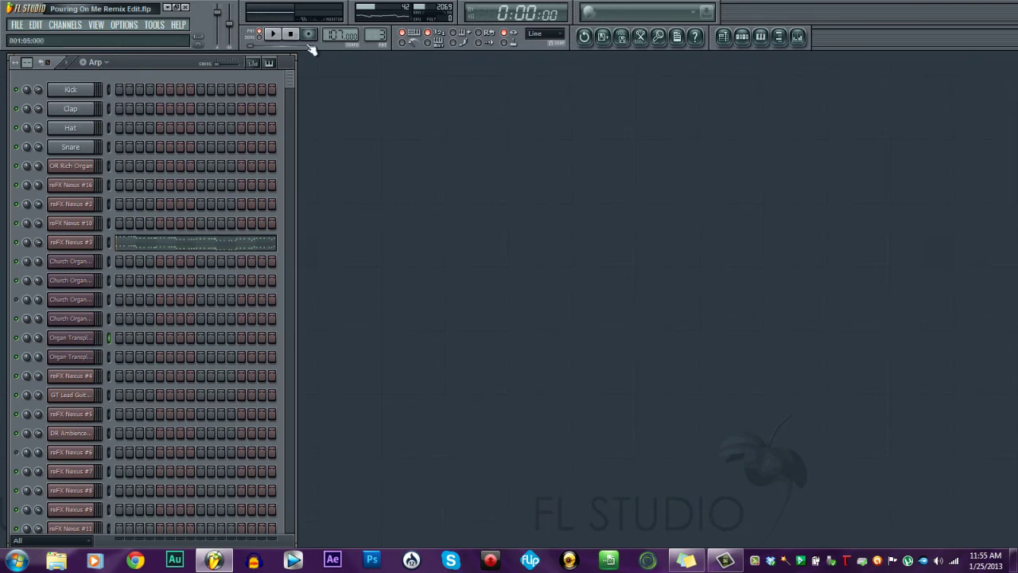
{"action": "left_click", "coordinate": [274, 35]}
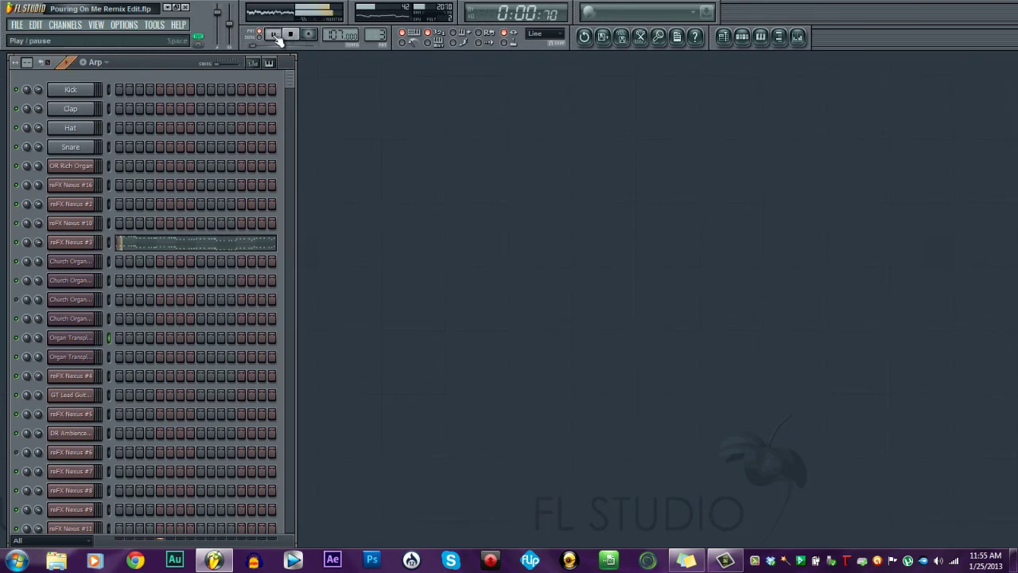
{"action": "left_click", "coordinate": [75, 246]}
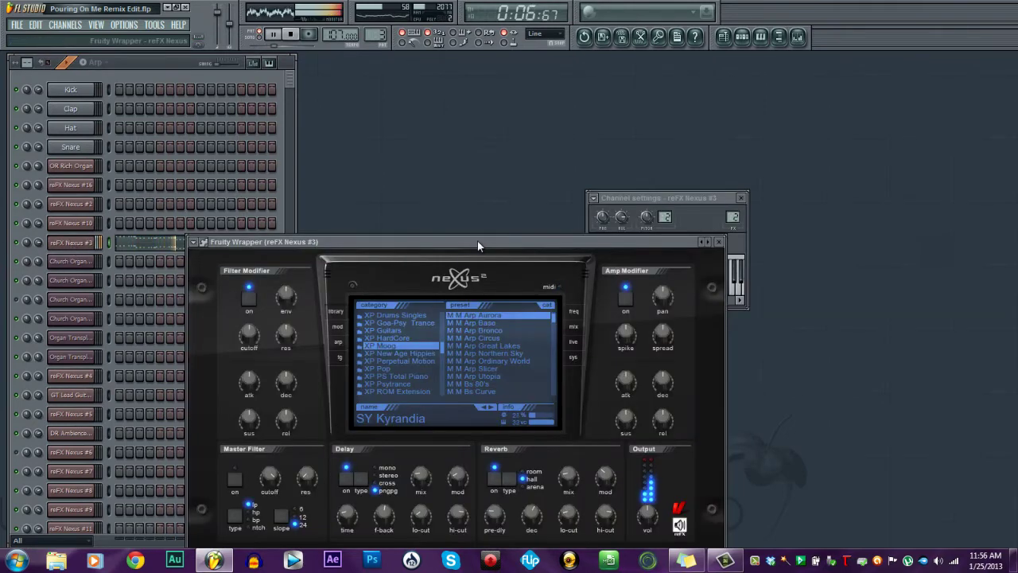
{"action": "left_click_drag", "start_coordinate": [477, 240], "coordinate": [472, 211]}
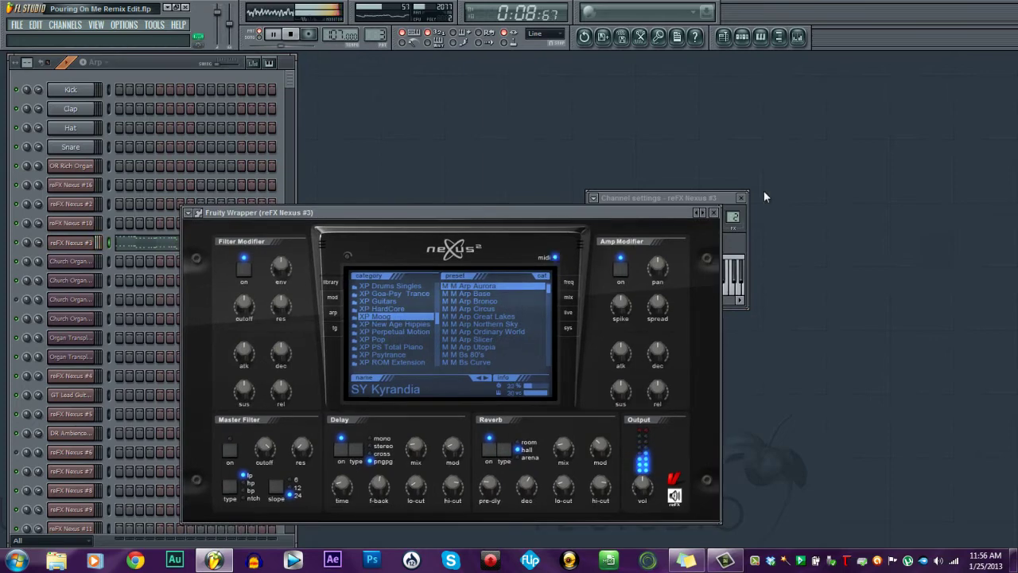
- Open the piano roll of reFX Nexus #3 and show all eight bars of the arp notes
{"action": "right_click", "coordinate": [95, 239]}
{"action": "left_click", "coordinate": [115, 242]}
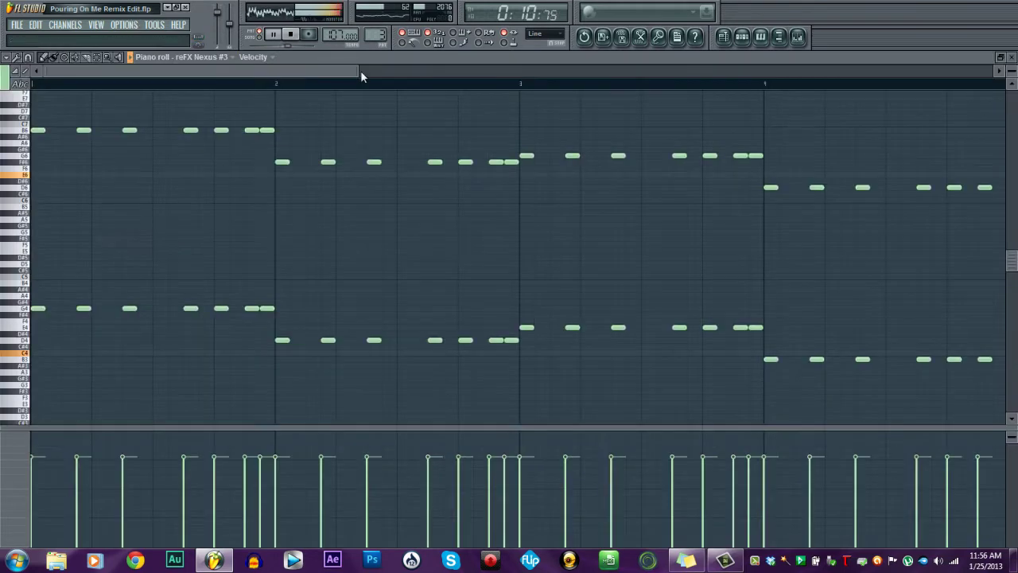
{"action": "mouse_move", "coordinate": [815, 150]}
{"action": "left_mouse_down"}
{"action": "mouse_move", "coordinate": [852, 152]}
{"action": "mouse_move", "coordinate": [700, 166]}
{"action": "left_mouse_up"}
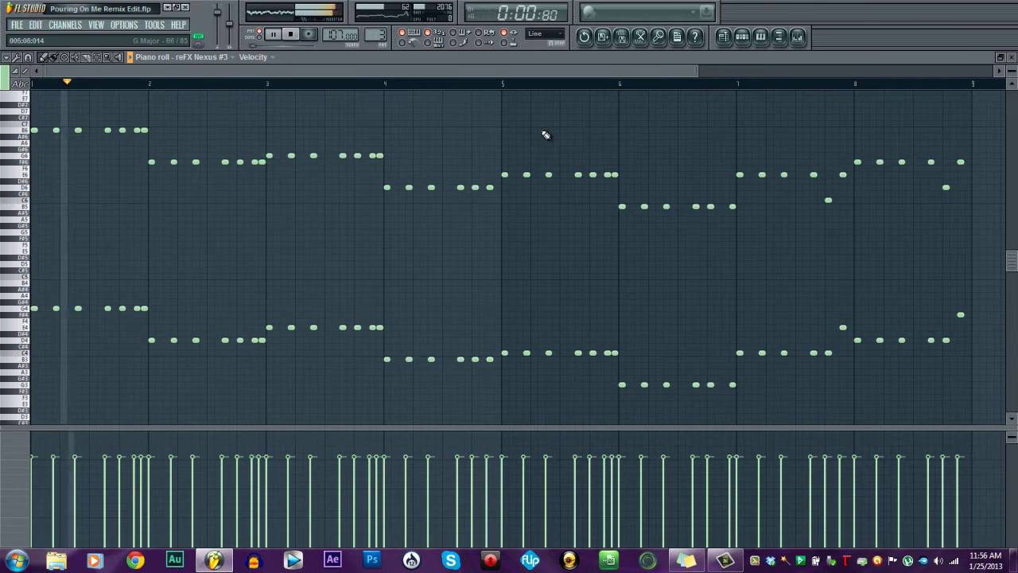
- Close the arp piano roll and move the reFX Nexus #3 window clear of the channel list
{"action": "left_click", "coordinate": [1011, 59]}
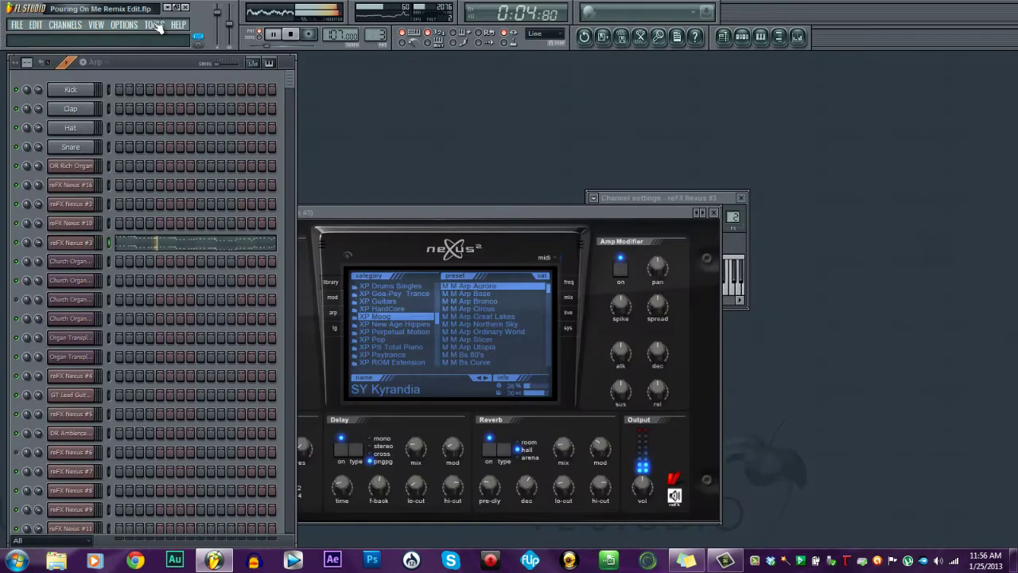
{"action": "right_click", "coordinate": [87, 249]}
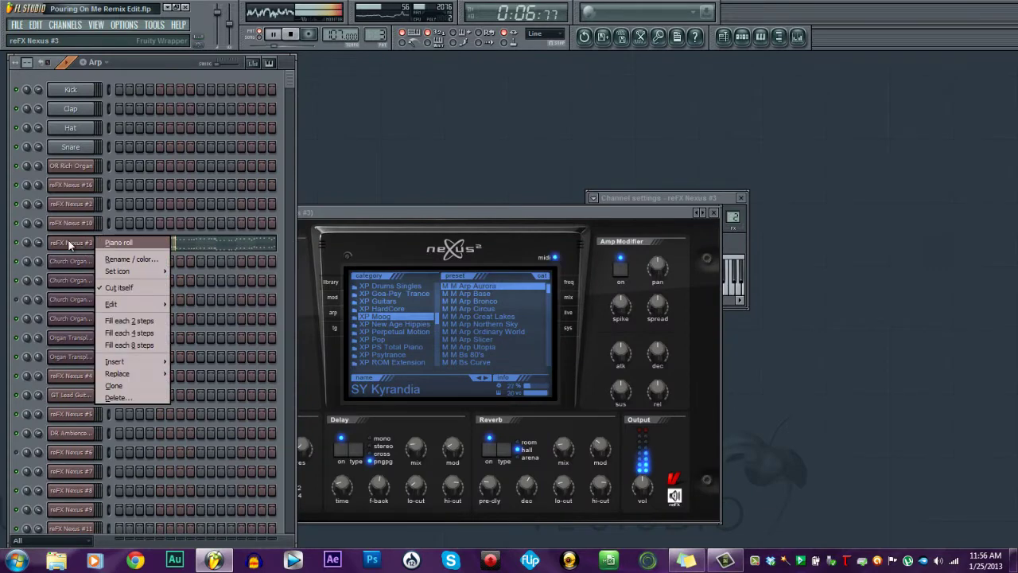
{"action": "left_click", "coordinate": [75, 244]}
{"action": "left_click_drag", "start_coordinate": [540, 209], "coordinate": [632, 185]}
- View the mix, frequency analyzer, live and library pages of reFX Nexus #3, closing the instrument and stopping playback at the end
{"action": "left_click", "coordinate": [652, 285]}
{"action": "left_click", "coordinate": [650, 268]}
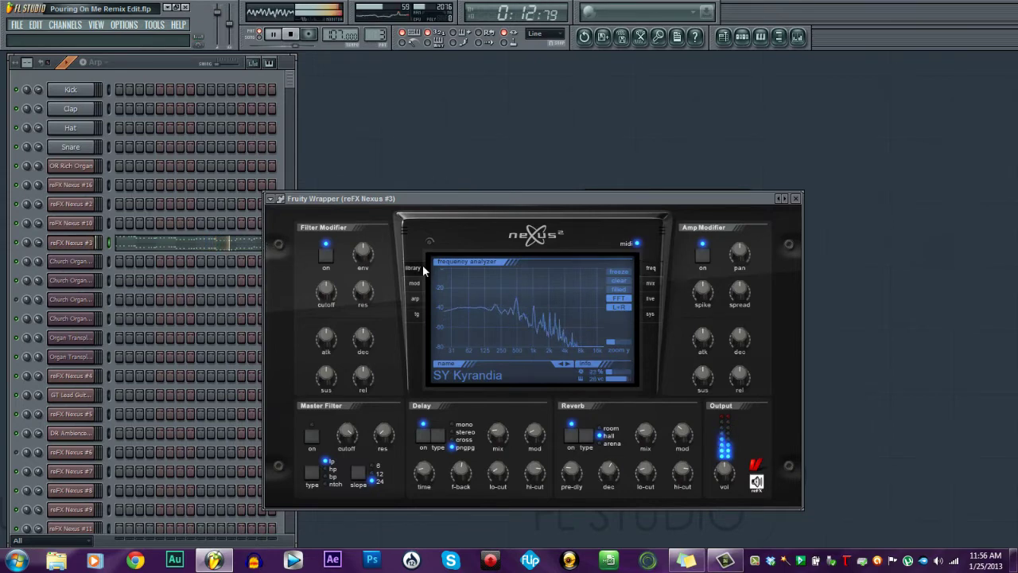
{"action": "left_click", "coordinate": [650, 299]}
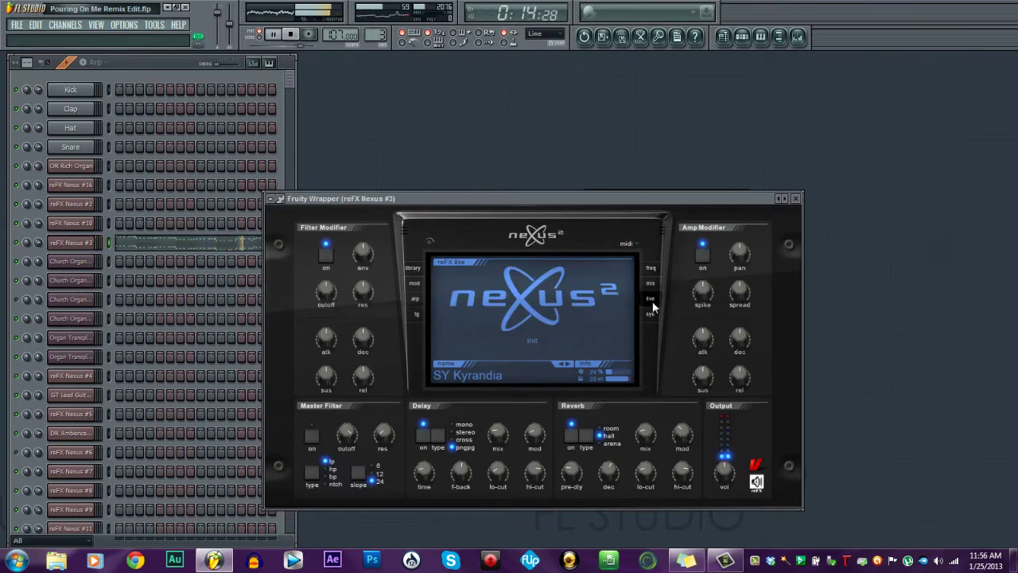
{"action": "left_click", "coordinate": [413, 268]}
{"action": "left_click", "coordinate": [795, 198]}
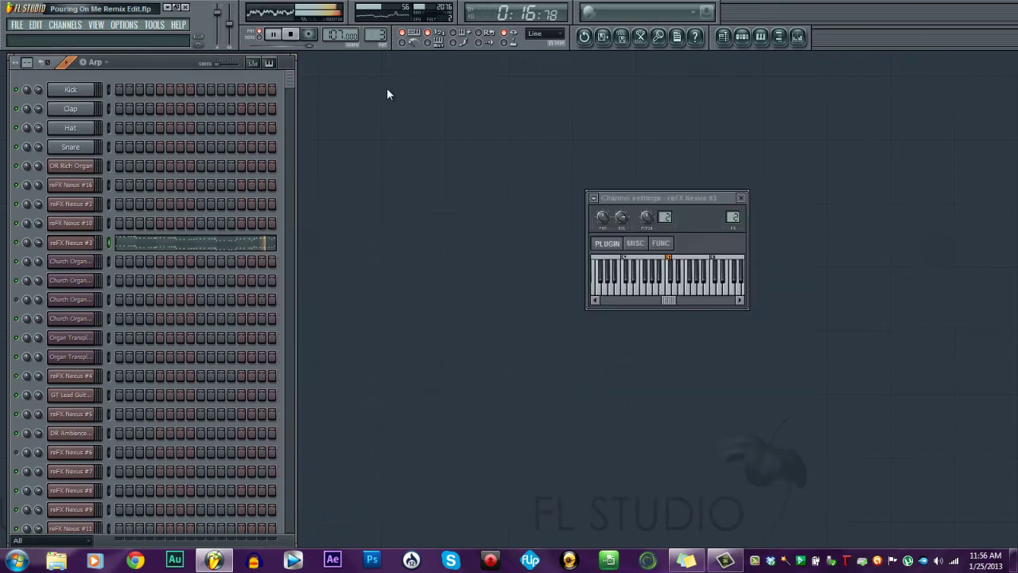
{"action": "left_click", "coordinate": [291, 35]}
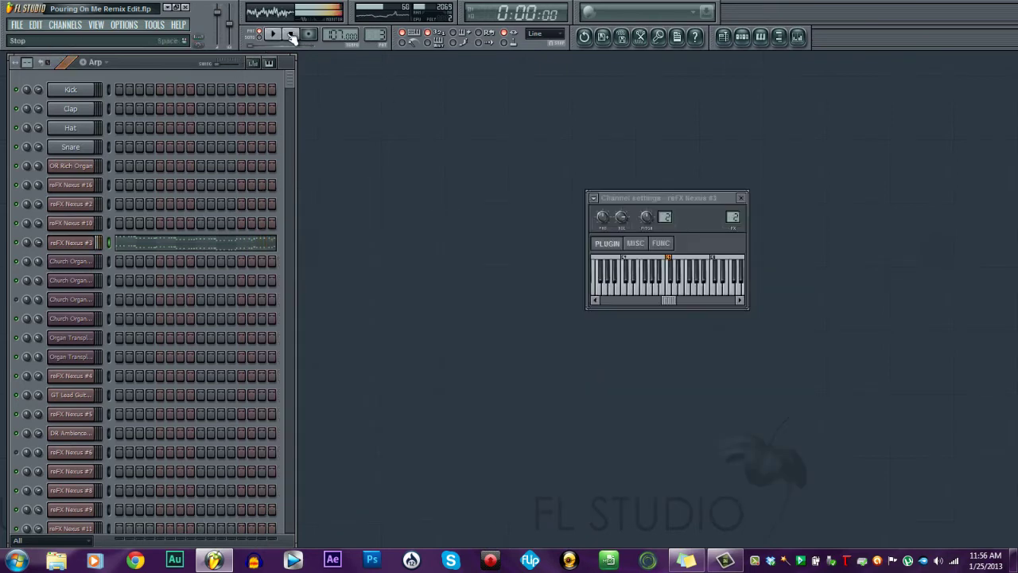
- Select the Guitar pattern, start playing it, and close the leftover reFX Nexus #3 channel settings
{"action": "left_click", "coordinate": [95, 63]}
{"action": "left_click", "coordinate": [105, 110]}
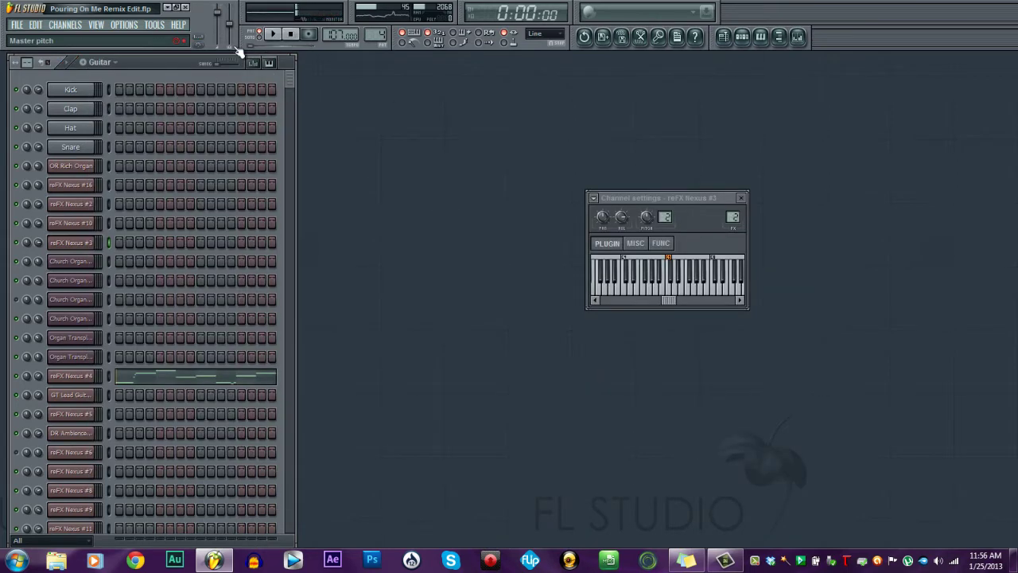
{"action": "left_click", "coordinate": [277, 35]}
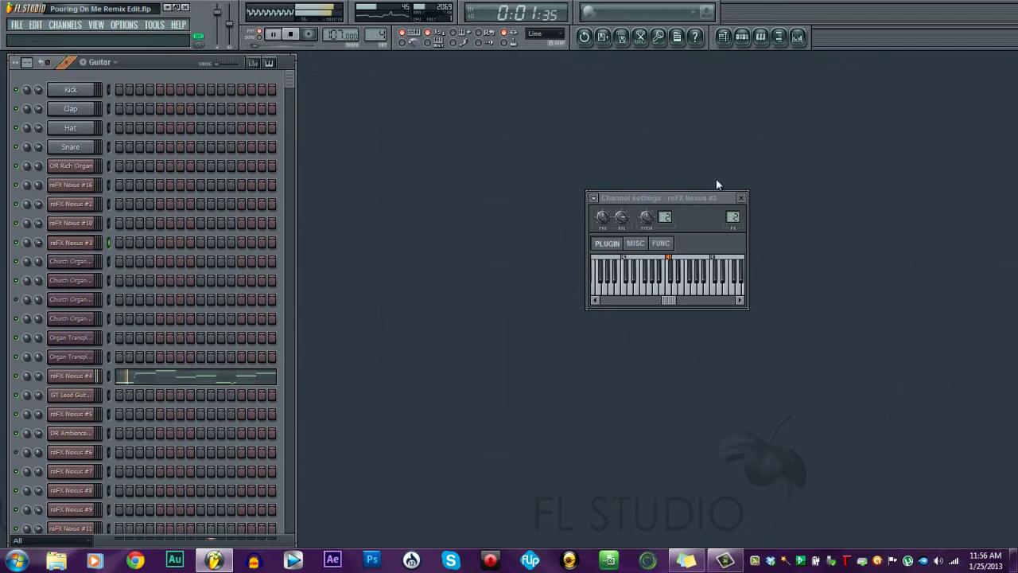
{"action": "left_click", "coordinate": [741, 198]}
- Show the reFX Nexus #4 instrument while the guitar plays, and close its windows
{"action": "left_click", "coordinate": [72, 376]}
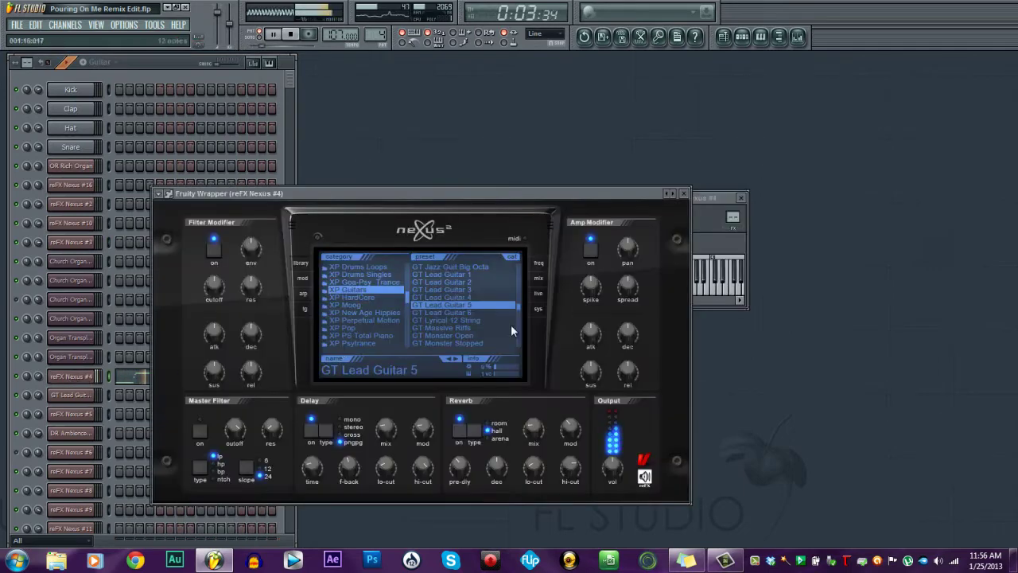
{"action": "left_click", "coordinate": [683, 195]}
{"action": "left_click", "coordinate": [741, 198]}
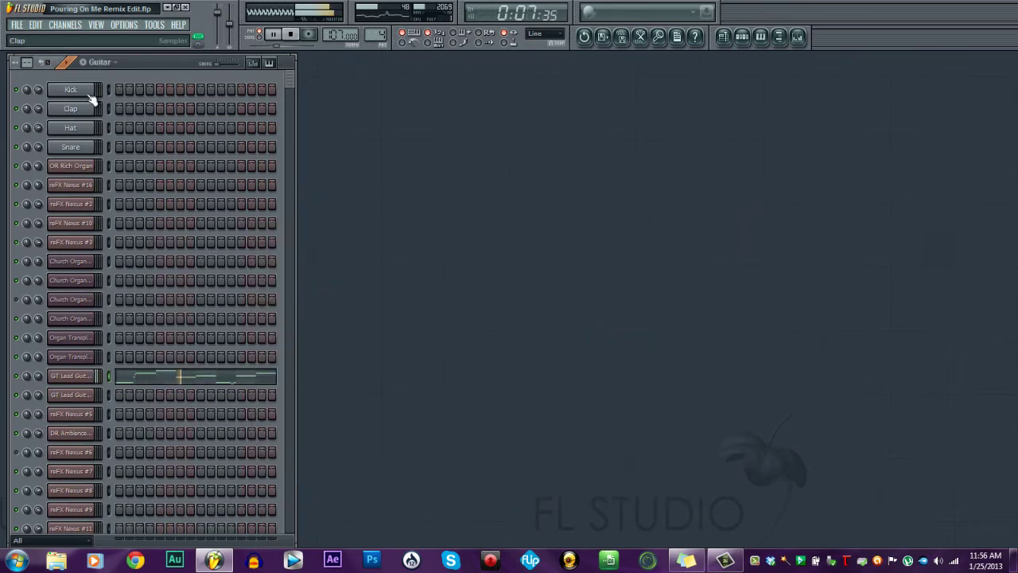
- Open the mixer while the Guitar pattern plays, and stop playback
{"action": "left_click", "coordinate": [96, 25]}
{"action": "left_click", "coordinate": [120, 72]}
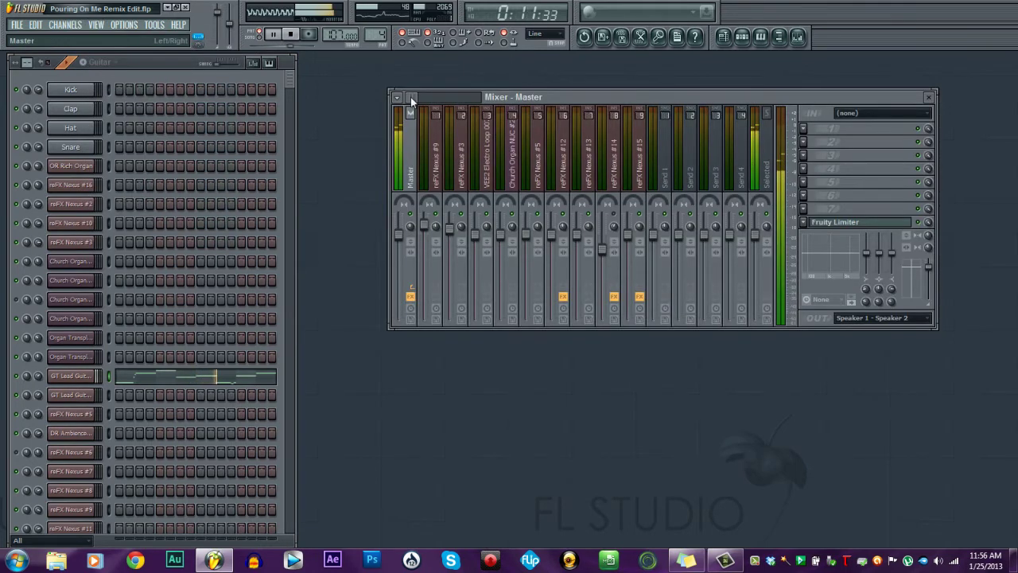
{"action": "left_click_drag", "start_coordinate": [410, 97], "coordinate": [375, 100]}
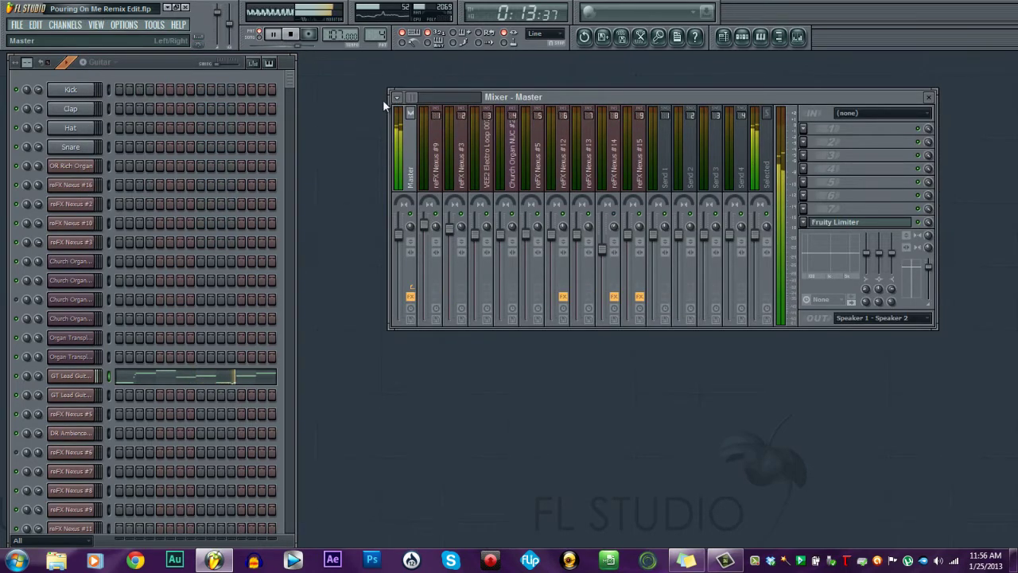
{"action": "left_click", "coordinate": [291, 38]}
- Select the Guitar Bass pattern and start playing it
{"action": "left_click", "coordinate": [101, 62]}
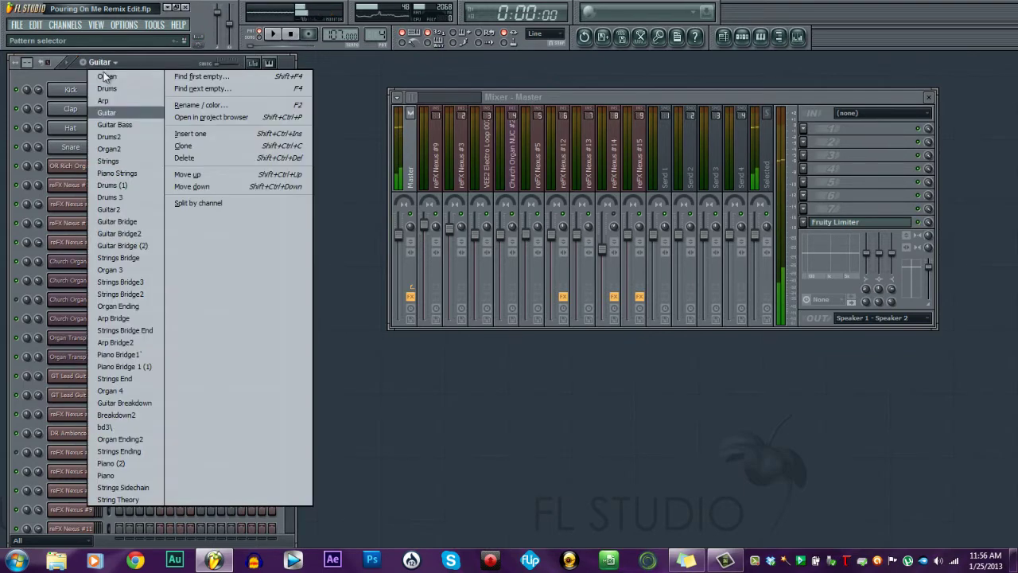
{"action": "left_click", "coordinate": [117, 125]}
{"action": "left_click", "coordinate": [275, 38]}
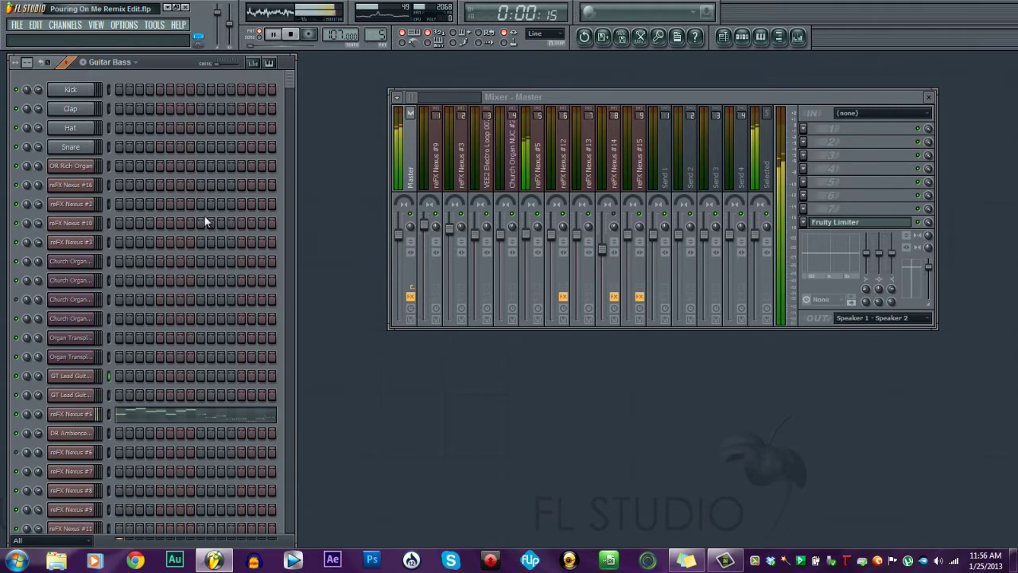
- Show all sixteen bars of reFX Nexus #5 in the piano roll during playback, closing it and stopping the pattern at the end
{"action": "right_click", "coordinate": [84, 414]}
{"action": "left_click", "coordinate": [124, 378]}
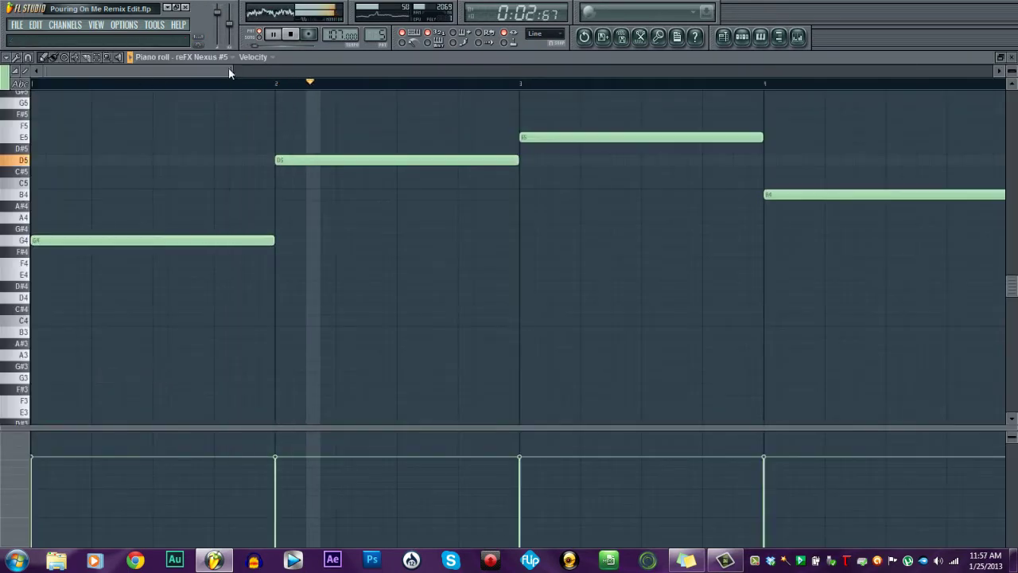
{"action": "scroll", "coordinate": [714, 134], "scroll_direction": "down", "scroll_amount": 3}
{"action": "scroll", "coordinate": [816, 162], "scroll_direction": "down", "scroll_amount": 2}
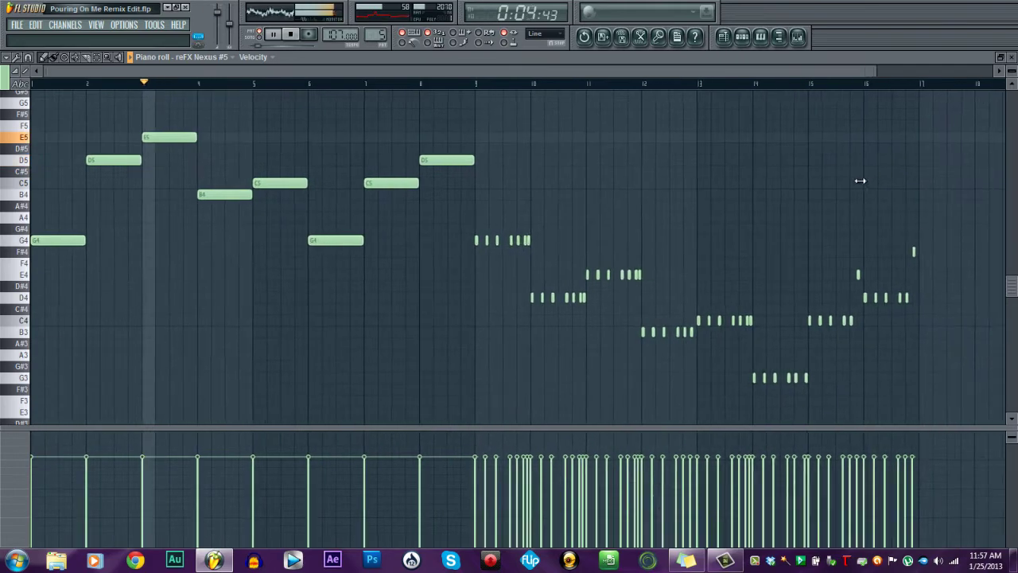
{"action": "scroll", "coordinate": [816, 170], "scroll_direction": "up", "scroll_amount": 1}
{"action": "scroll", "coordinate": [811, 171], "scroll_direction": "up", "scroll_amount": 1}
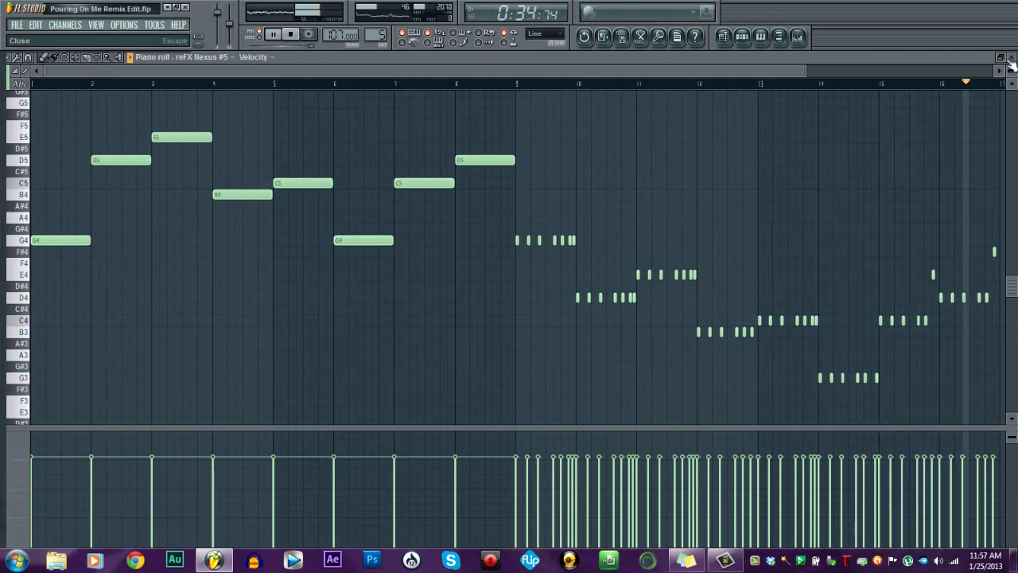
{"action": "left_click", "coordinate": [1010, 58]}
{"action": "key", "text": "space"}
- Select the Drums2 pattern and audition it for one pass
{"action": "left_click", "coordinate": [127, 62]}
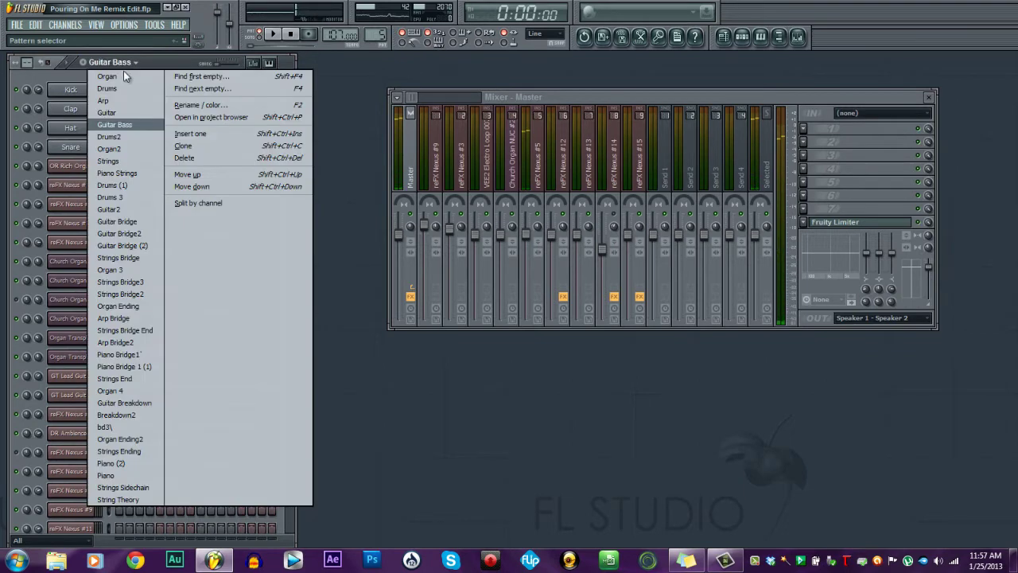
{"action": "left_click", "coordinate": [124, 136]}
{"action": "left_click", "coordinate": [274, 33]}
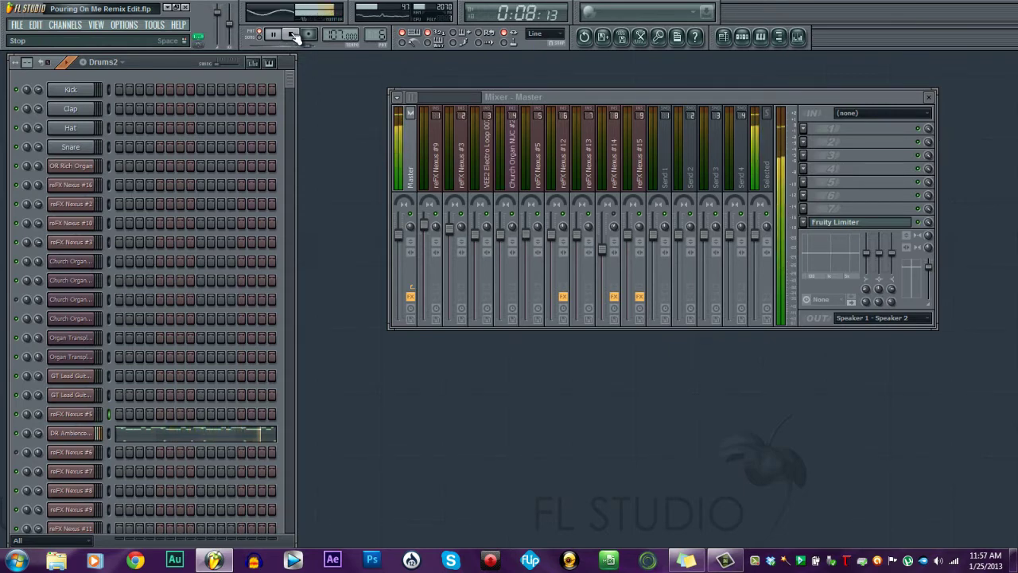
{"action": "left_click", "coordinate": [292, 35]}
- Select the Organ2 pattern and audition its first few bars
{"action": "left_click", "coordinate": [91, 66]}
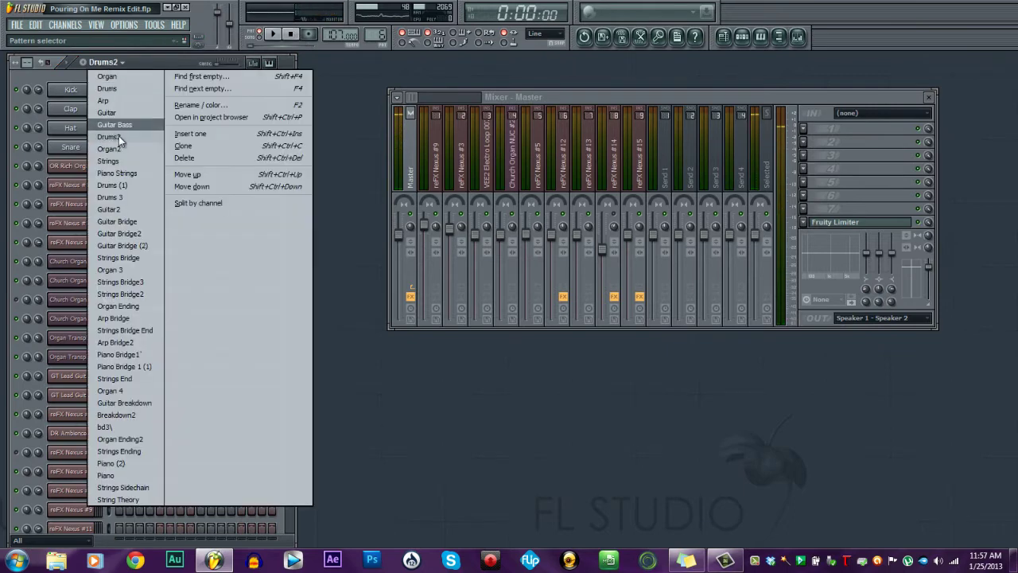
{"action": "left_click", "coordinate": [120, 148]}
{"action": "left_click", "coordinate": [273, 36]}
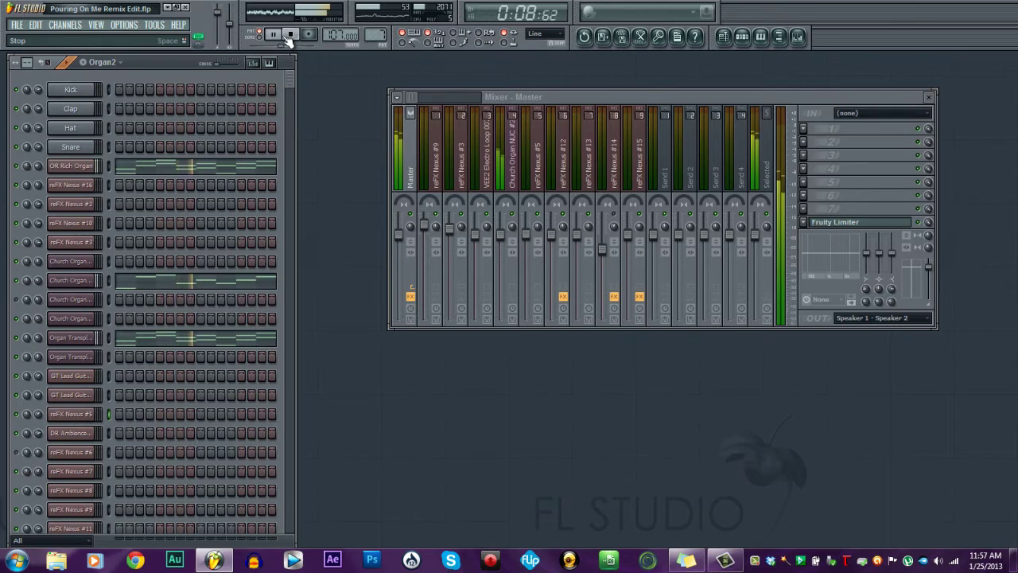
{"action": "left_click", "coordinate": [288, 37]}
- Select the Strings pattern, and play the song arrangement in the playlist from the start to about bar 48
{"action": "left_click", "coordinate": [101, 63]}
{"action": "left_click", "coordinate": [109, 160]}
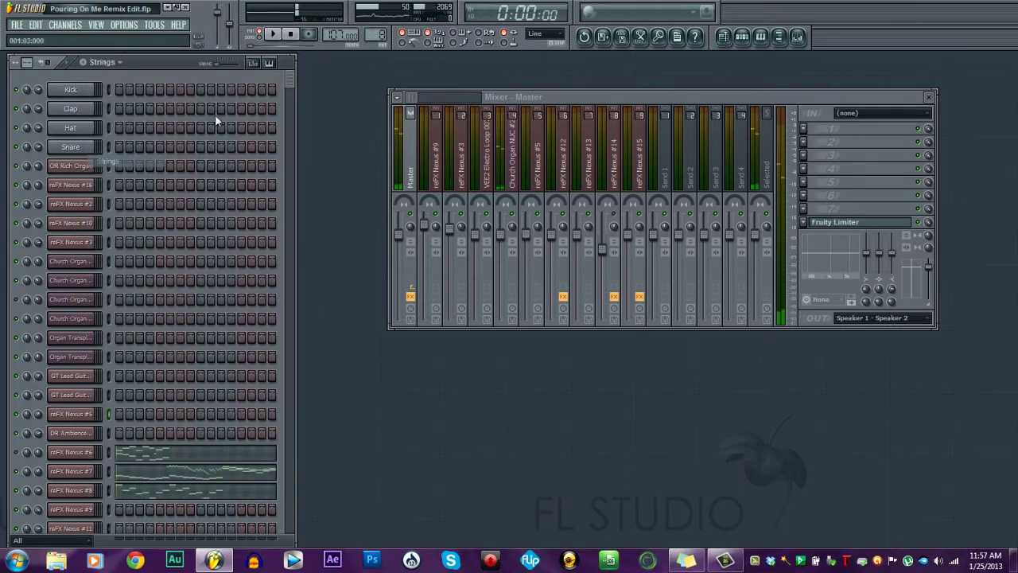
{"action": "left_click", "coordinate": [95, 25]}
{"action": "left_click", "coordinate": [105, 47]}
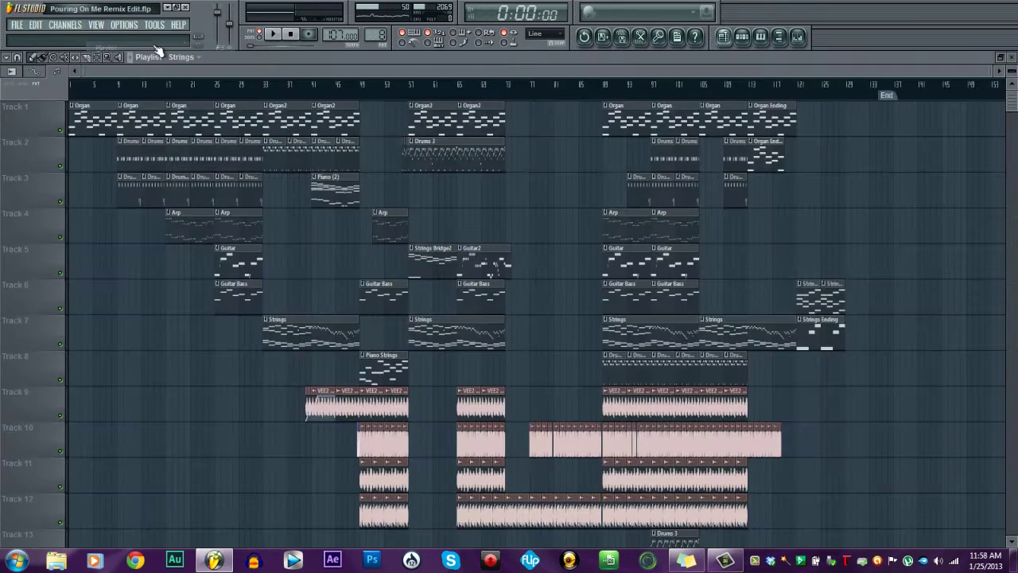
{"action": "left_click", "coordinate": [273, 35]}
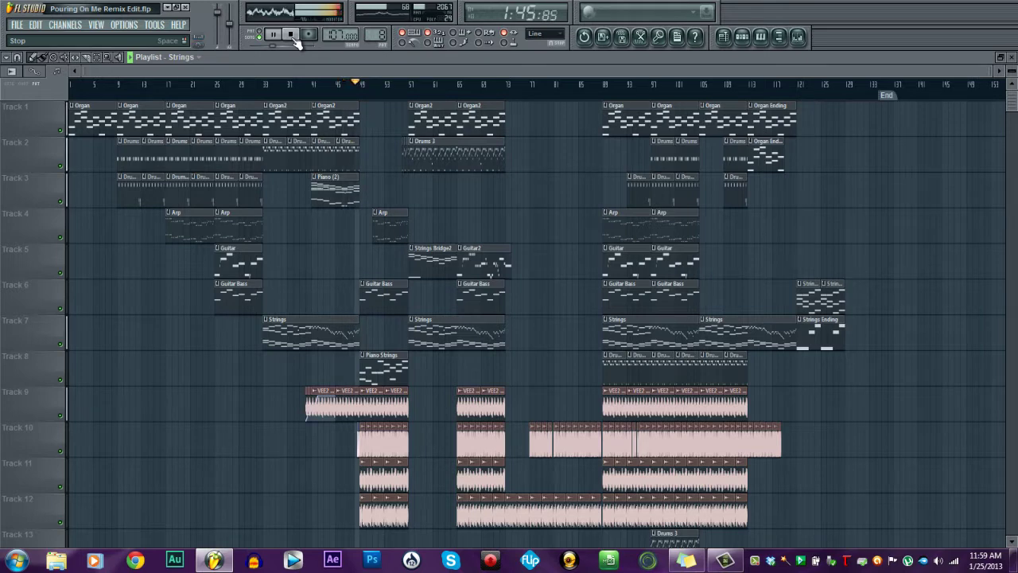
{"action": "left_click", "coordinate": [292, 36]}
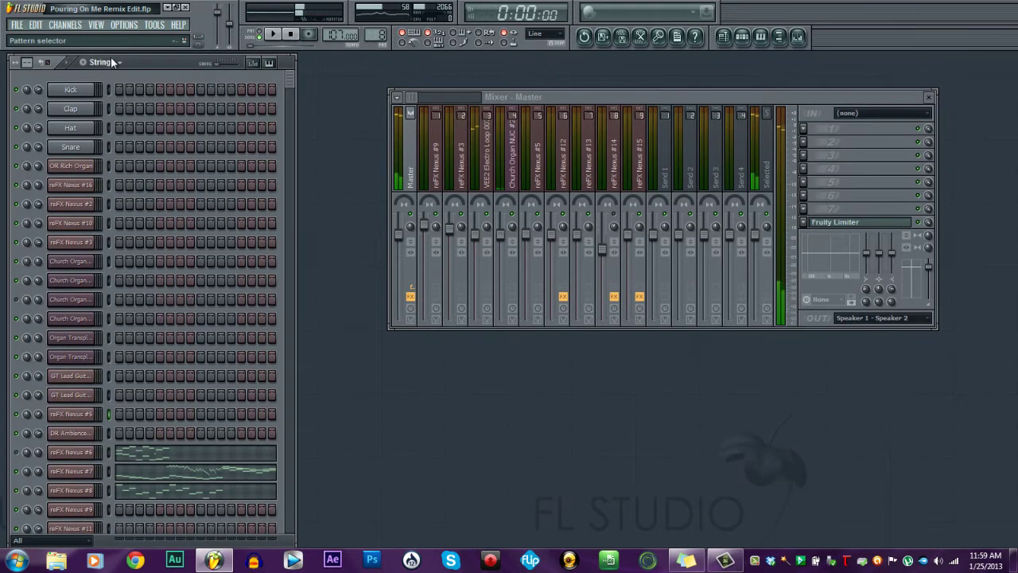
- Audition the Piano Strings pattern briefly, and switch to playing the Strings pattern
{"action": "left_click", "coordinate": [273, 37]}
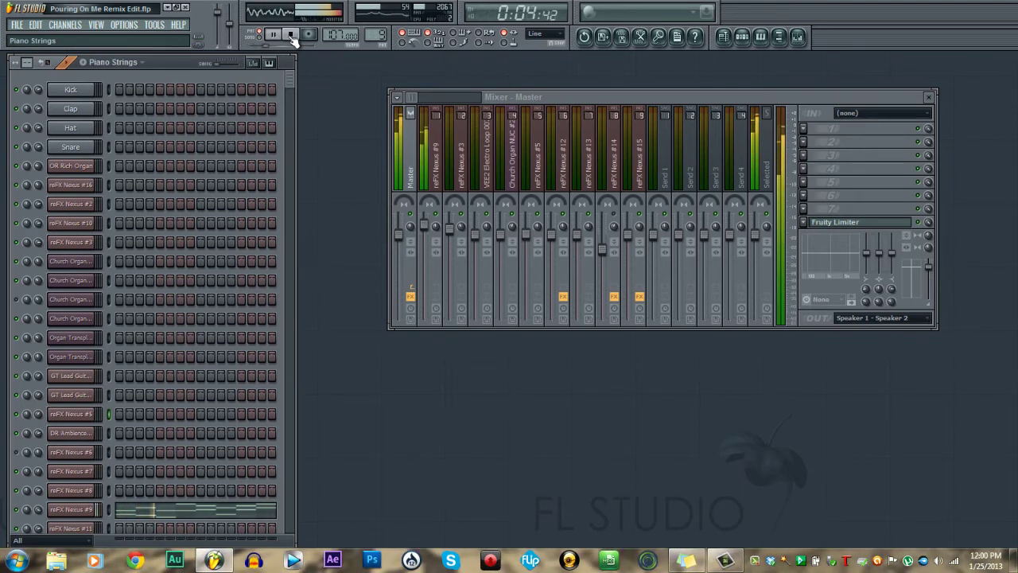
{"action": "left_click", "coordinate": [290, 35]}
{"action": "left_click", "coordinate": [113, 62]}
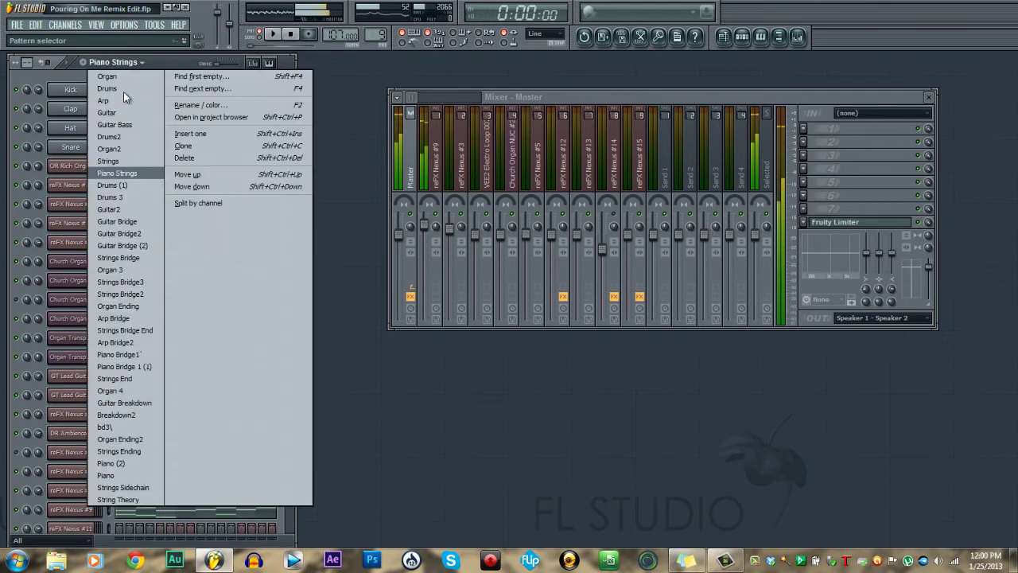
{"action": "left_click", "coordinate": [131, 157]}
{"action": "left_click", "coordinate": [278, 37]}
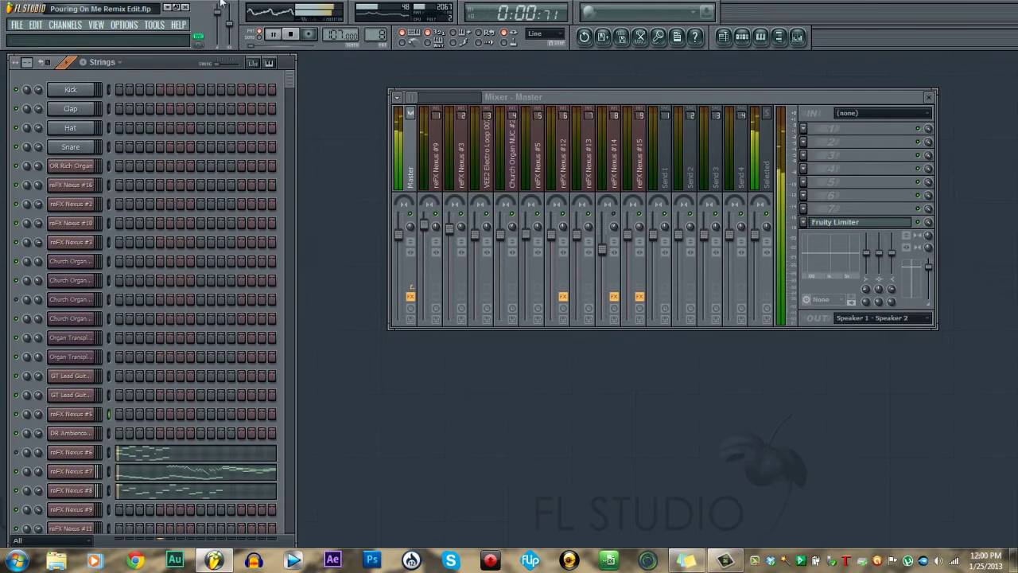
- Open the piano roll of reFX Nexus #7 to show about ten bars of string notes, and close it
{"action": "right_click", "coordinate": [77, 481]}
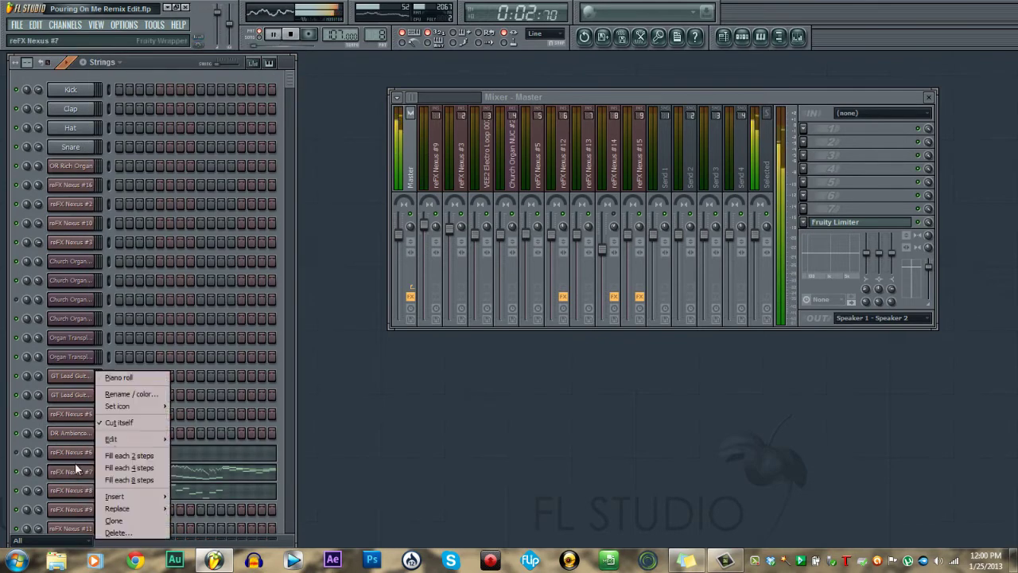
{"action": "left_click", "coordinate": [128, 374]}
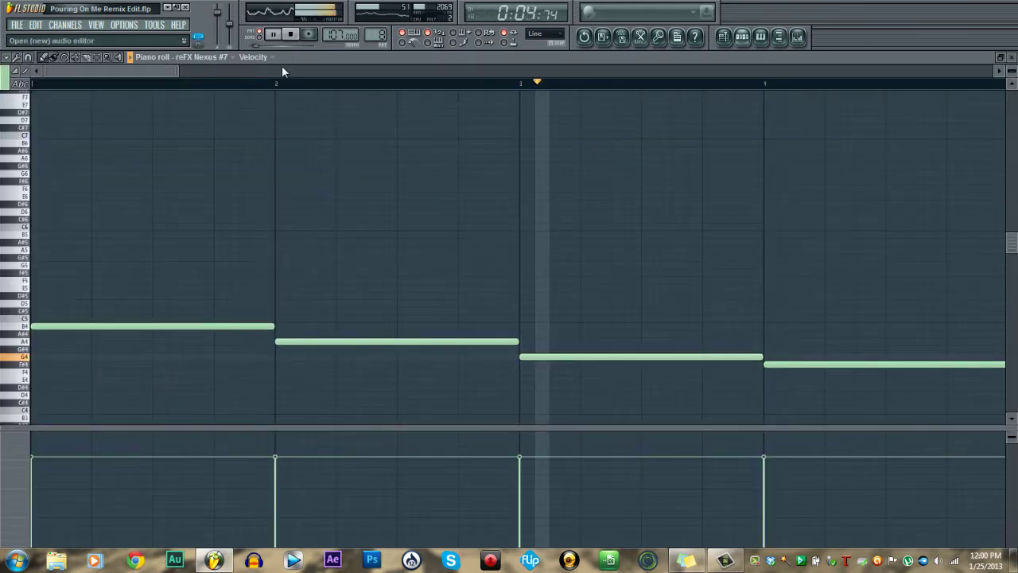
{"action": "scroll", "coordinate": [399, 102], "scroll_direction": "down", "scroll_amount": 4}
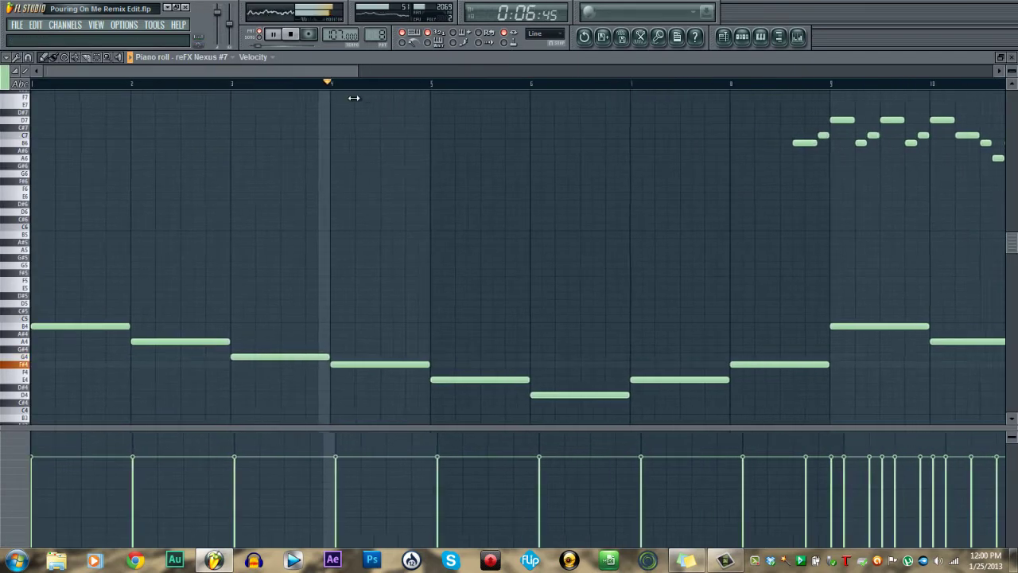
{"action": "key", "text": "F7"}
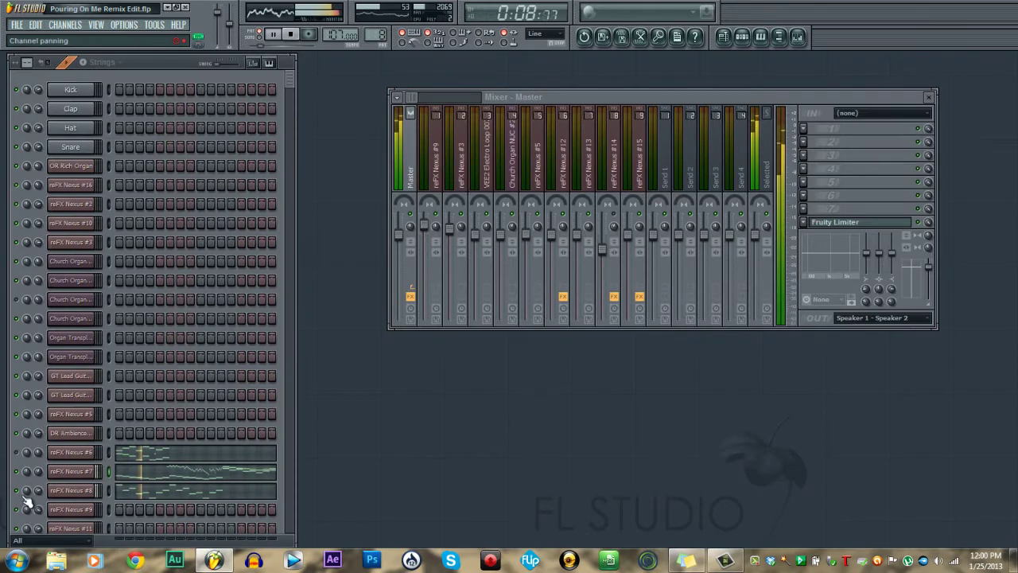
- Show the reFX Nexus #7 and reFX Nexus #8 string instruments during playback, closing each instrument window
{"action": "left_click", "coordinate": [80, 470]}
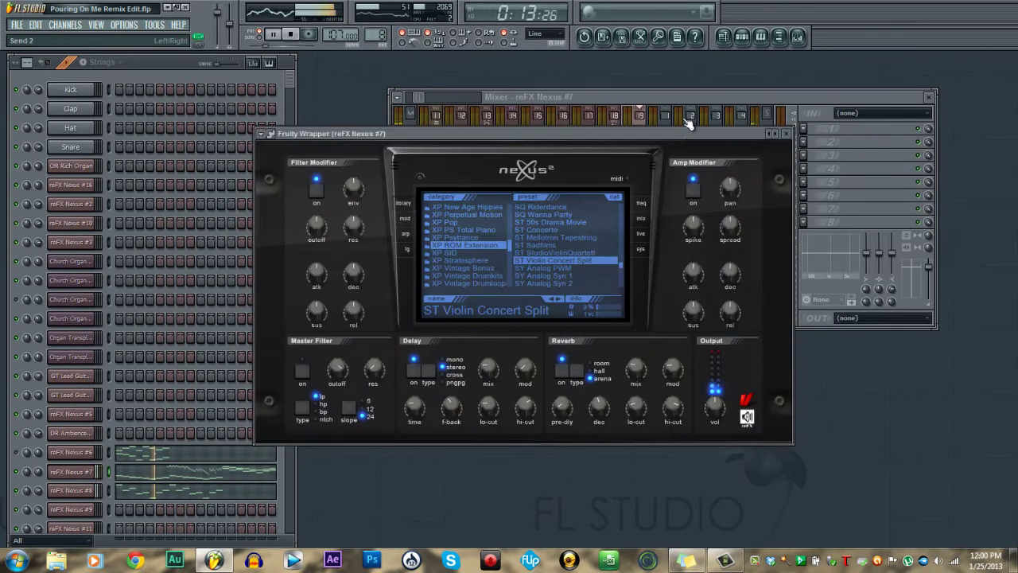
{"action": "left_click", "coordinate": [784, 133]}
{"action": "left_click", "coordinate": [77, 490]}
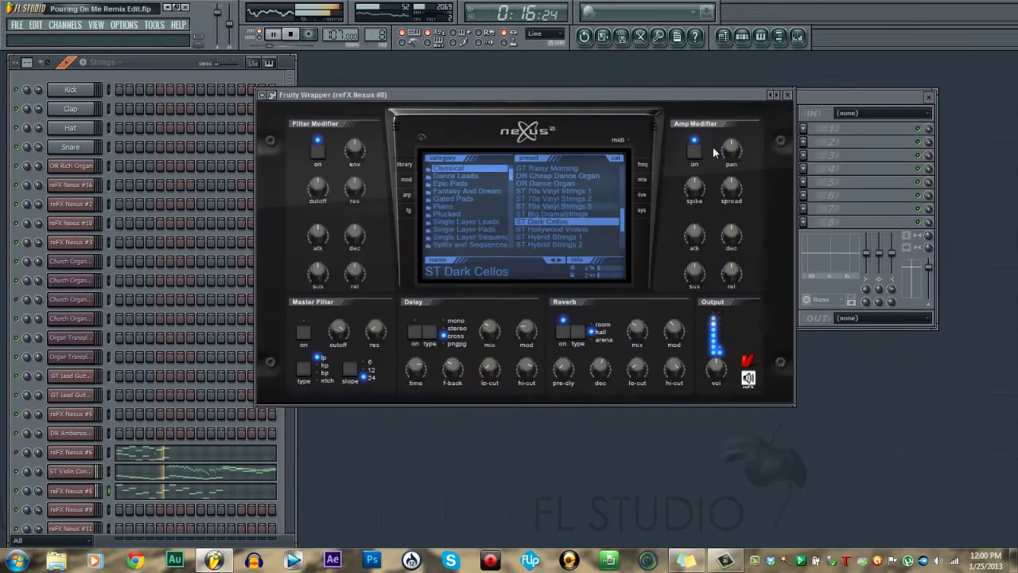
{"action": "left_click", "coordinate": [790, 96]}
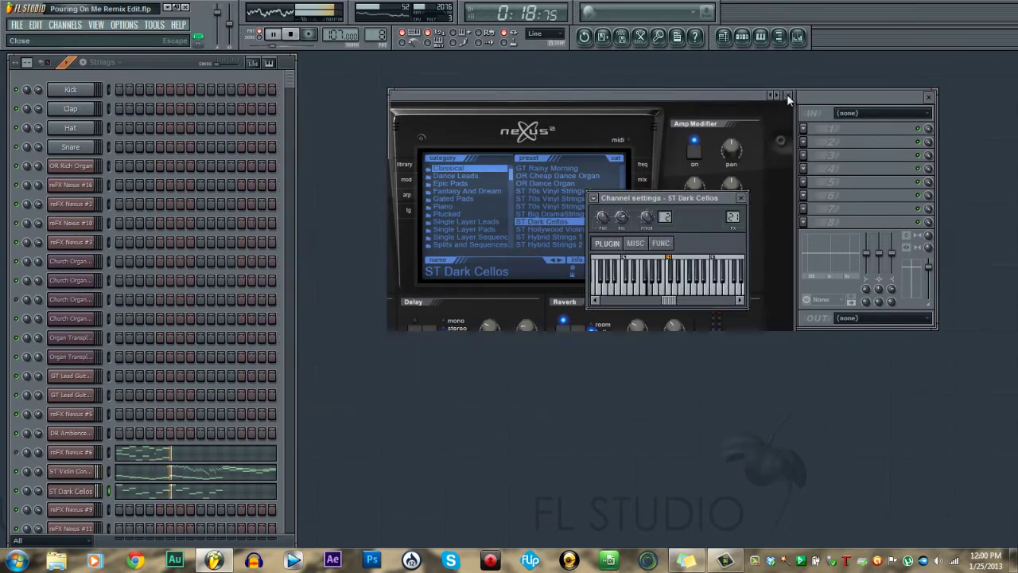
- Let the Strings pattern play on, close the ST Dark Cellos channel settings and the mixer, and stop playback
{"action": "left_click", "coordinate": [17, 491]}
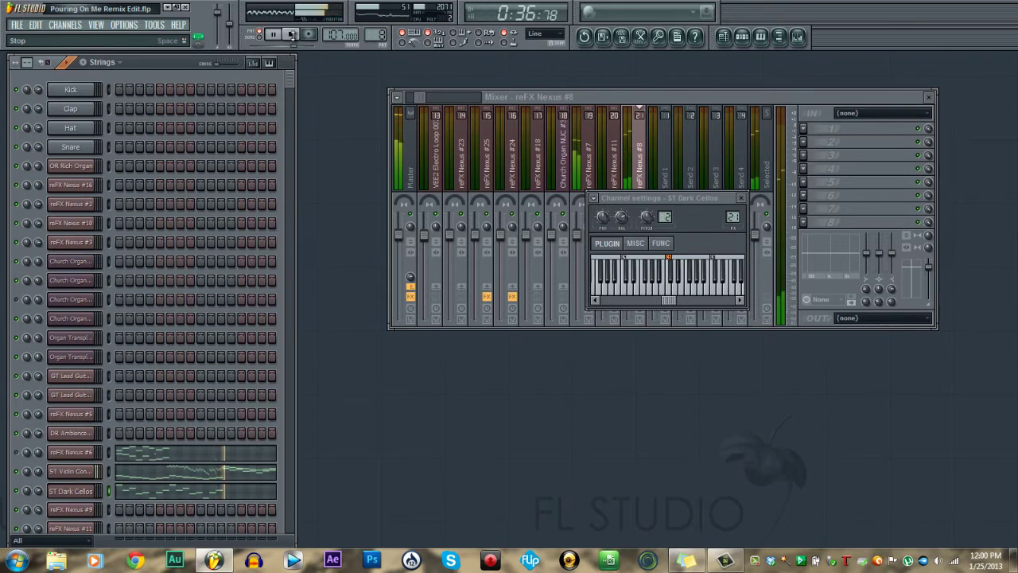
{"action": "left_click", "coordinate": [741, 199]}
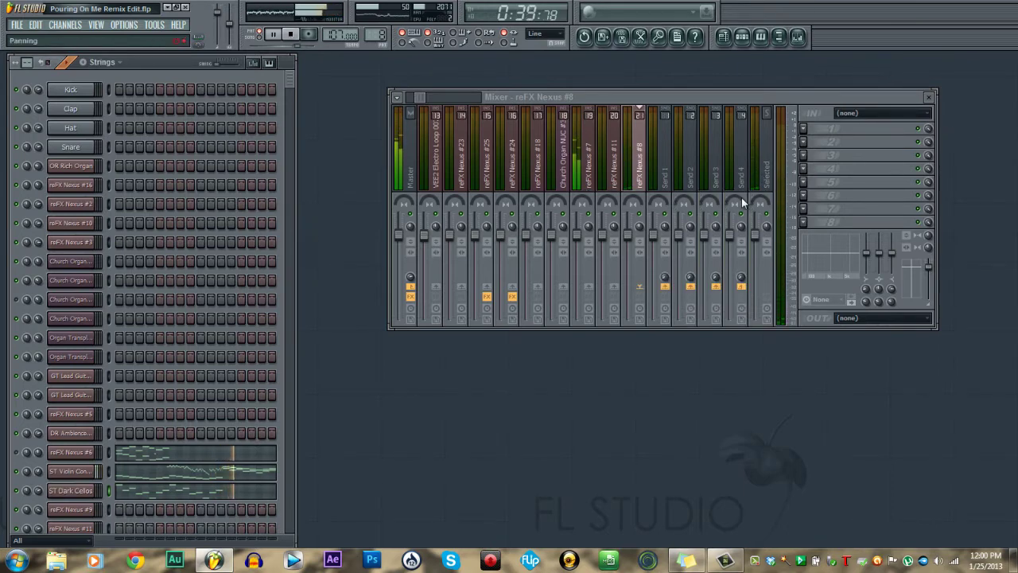
{"action": "left_click", "coordinate": [929, 98]}
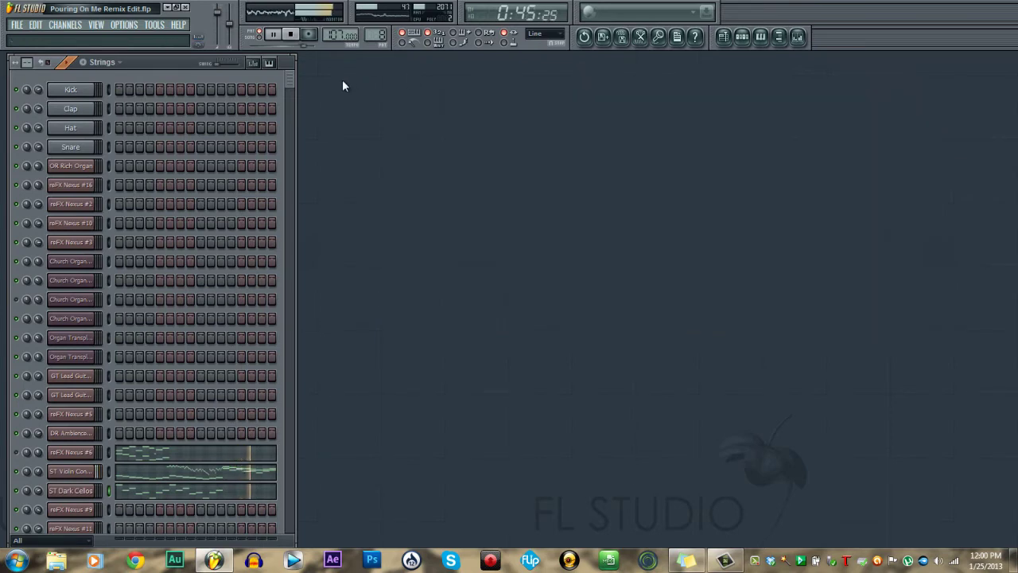
{"action": "left_click", "coordinate": [291, 35]}
- Audition the Piano Strings pattern, showing its reFX Nexus #9 instrument with the PN Distorted Piano Strings preset, and stop playback
{"action": "left_click", "coordinate": [102, 62]}
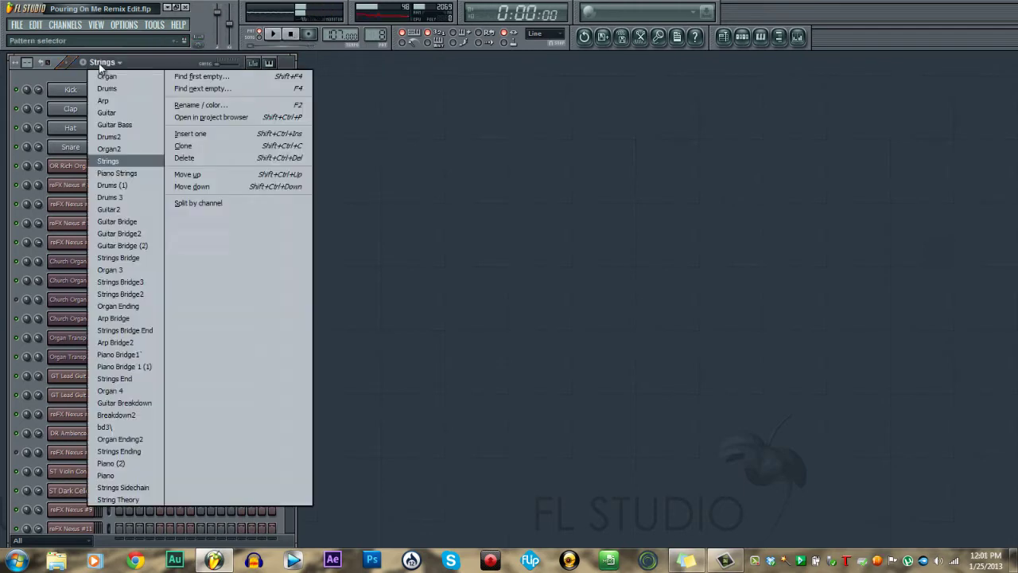
{"action": "left_click", "coordinate": [127, 172]}
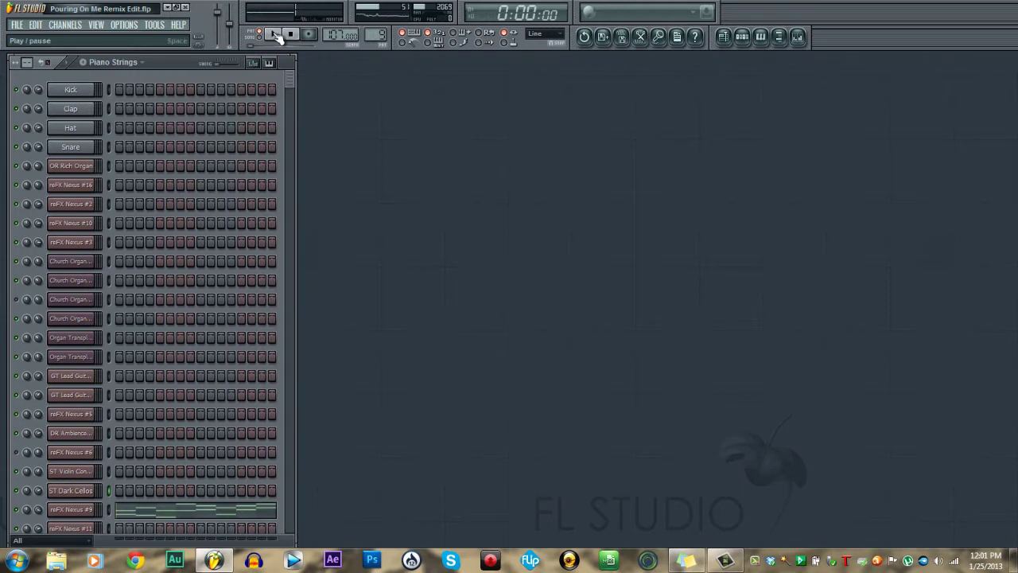
{"action": "left_click", "coordinate": [275, 35]}
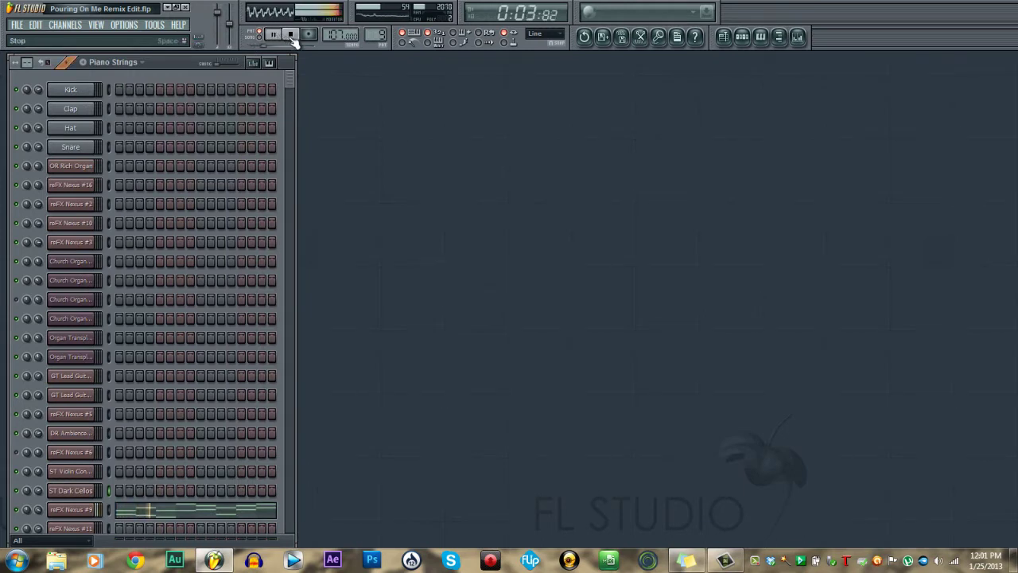
{"action": "left_click", "coordinate": [80, 510]}
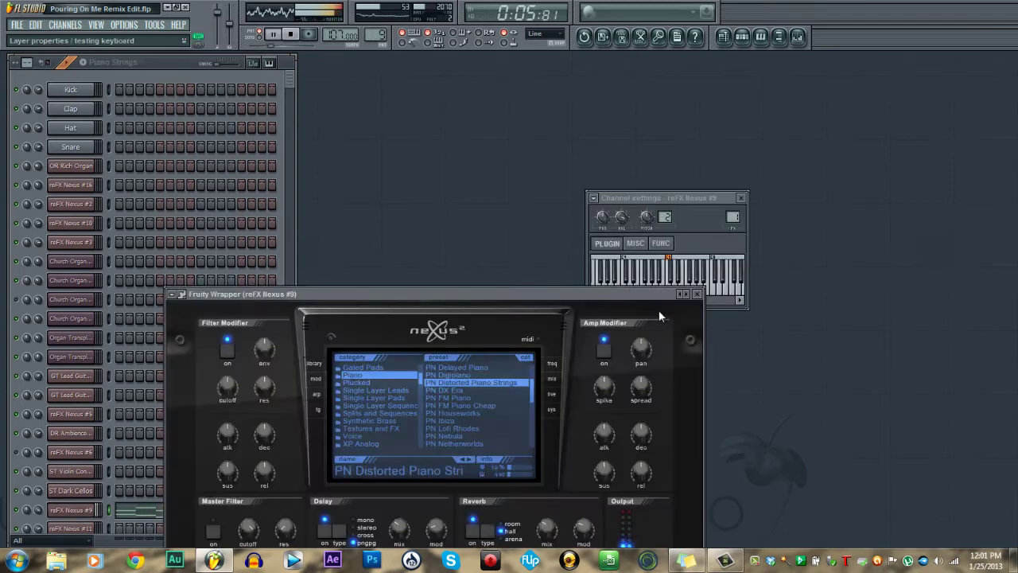
{"action": "left_click", "coordinate": [699, 295]}
{"action": "left_click", "coordinate": [741, 198]}
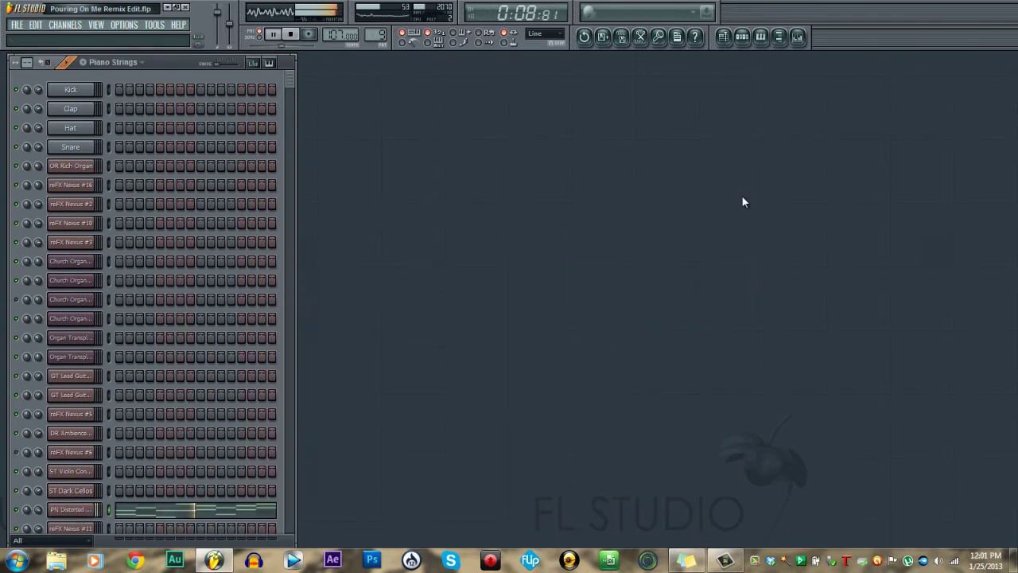
{"action": "left_click", "coordinate": [291, 35]}
- Select the Drums (1) pattern, audition it briefly, and stop playback
{"action": "left_click", "coordinate": [111, 64]}
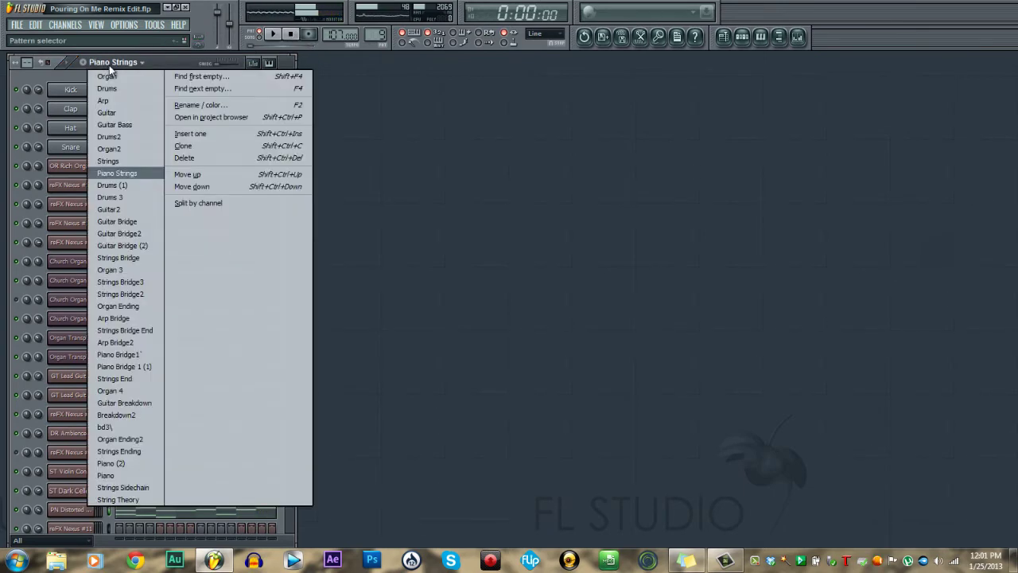
{"action": "left_click", "coordinate": [134, 185]}
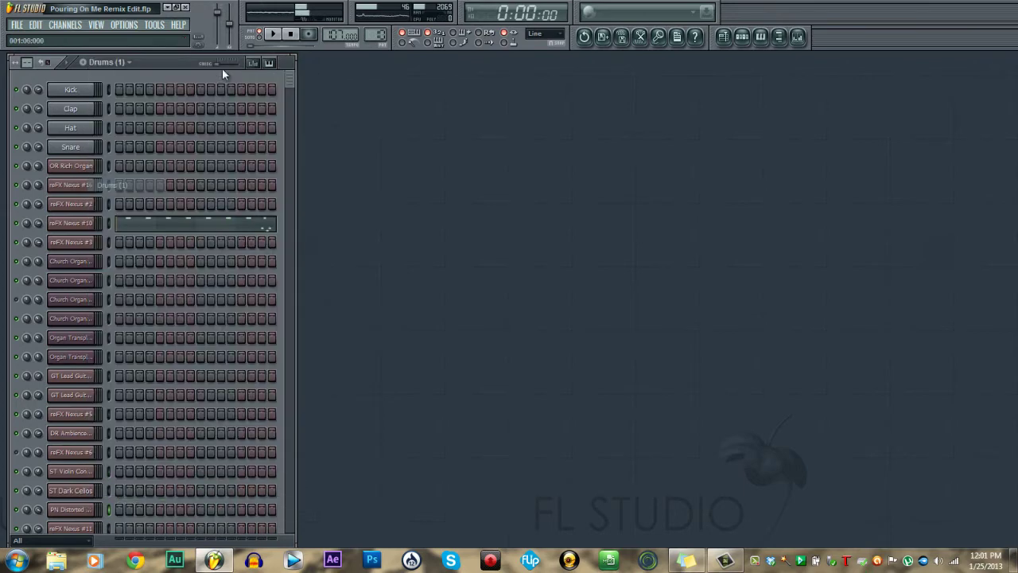
{"action": "left_click", "coordinate": [273, 34]}
{"action": "left_click", "coordinate": [291, 35]}
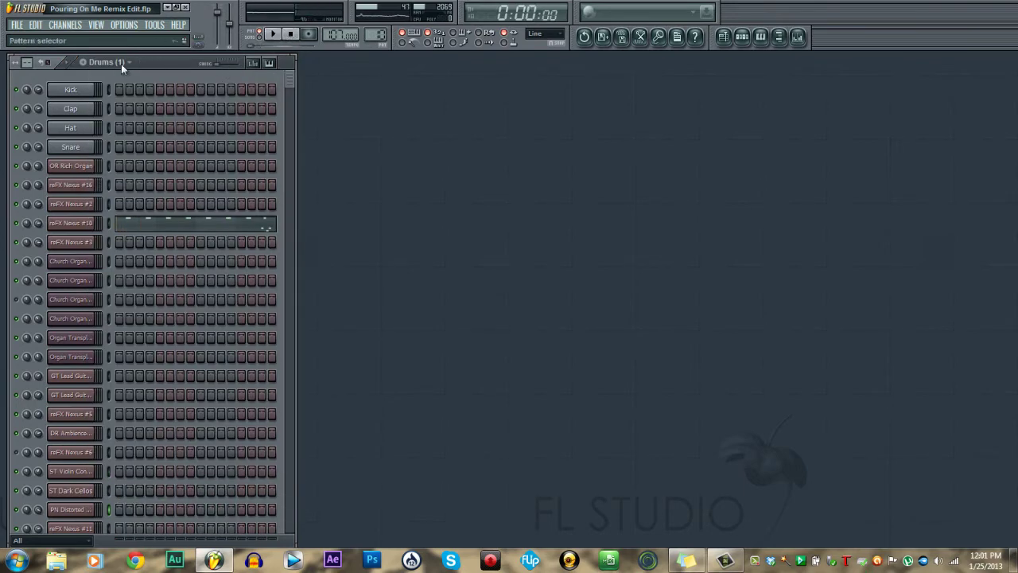
- Play the Drums 3 pattern and bring its reFX Nexus #11 channel into view in the channel list
{"action": "left_click", "coordinate": [119, 63]}
{"action": "left_click", "coordinate": [139, 196]}
{"action": "left_click", "coordinate": [273, 34]}
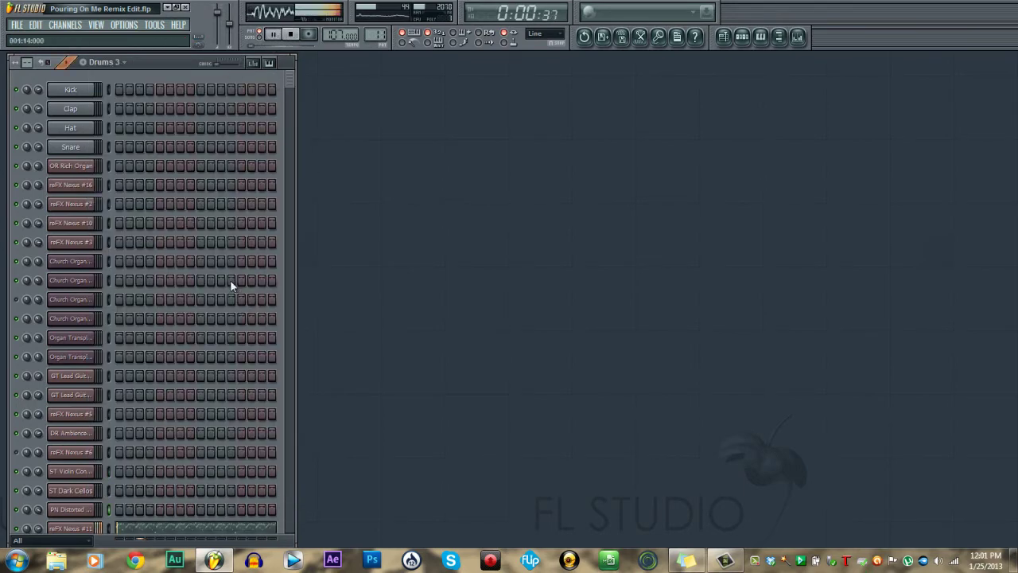
{"action": "scroll", "coordinate": [229, 288], "scroll_direction": "down", "scroll_amount": 5}
{"action": "scroll", "coordinate": [226, 293], "scroll_direction": "up", "scroll_amount": 2}
{"action": "scroll", "coordinate": [227, 289], "scroll_direction": "up", "scroll_amount": 3}
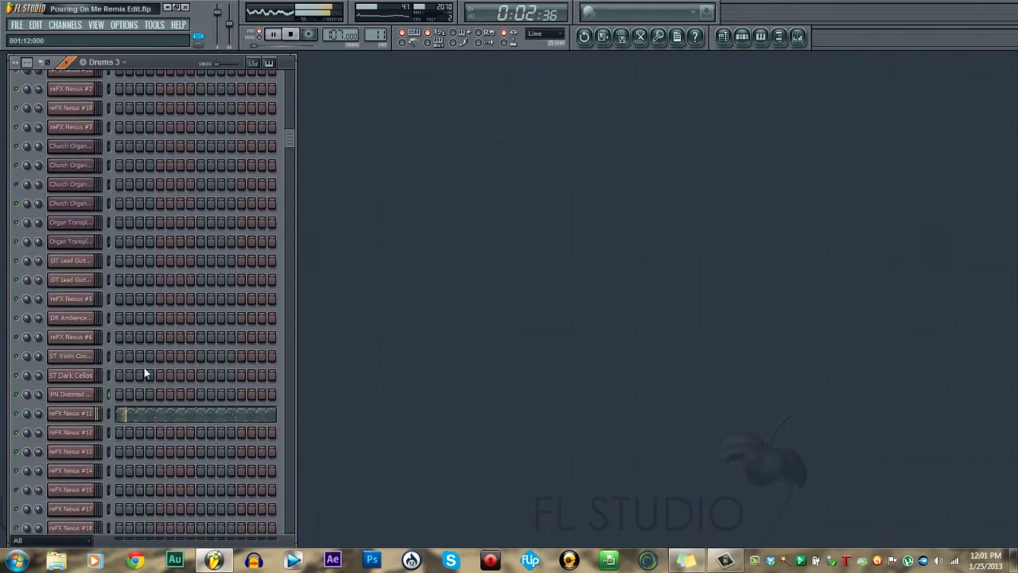
- Show about twelve bars of reFX Nexus #11 notes in the piano roll during playback, close it, and stop the pattern
{"action": "right_click", "coordinate": [97, 412]}
{"action": "left_click", "coordinate": [133, 379]}
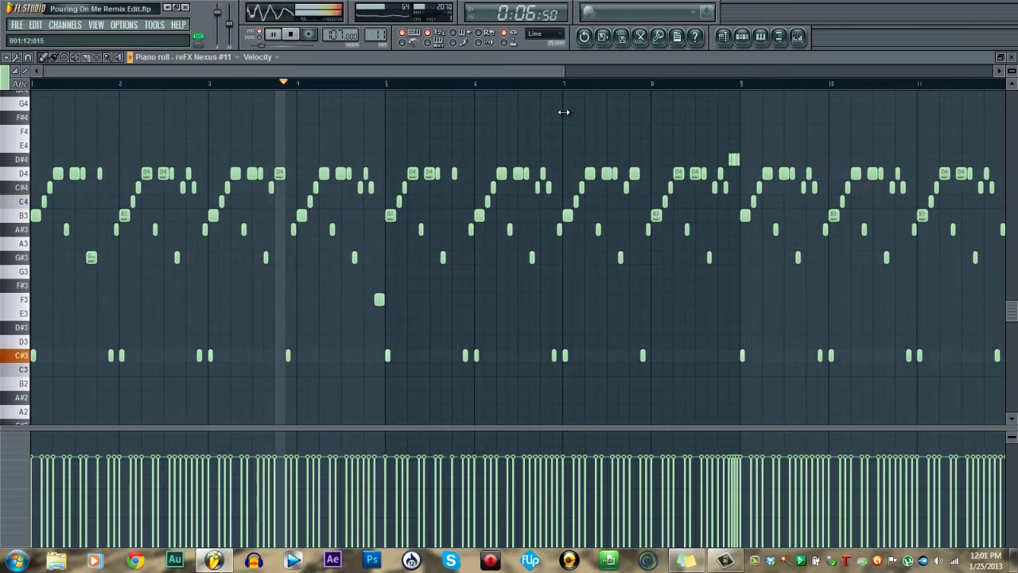
{"action": "left_click_drag", "start_coordinate": [569, 112], "coordinate": [636, 125]}
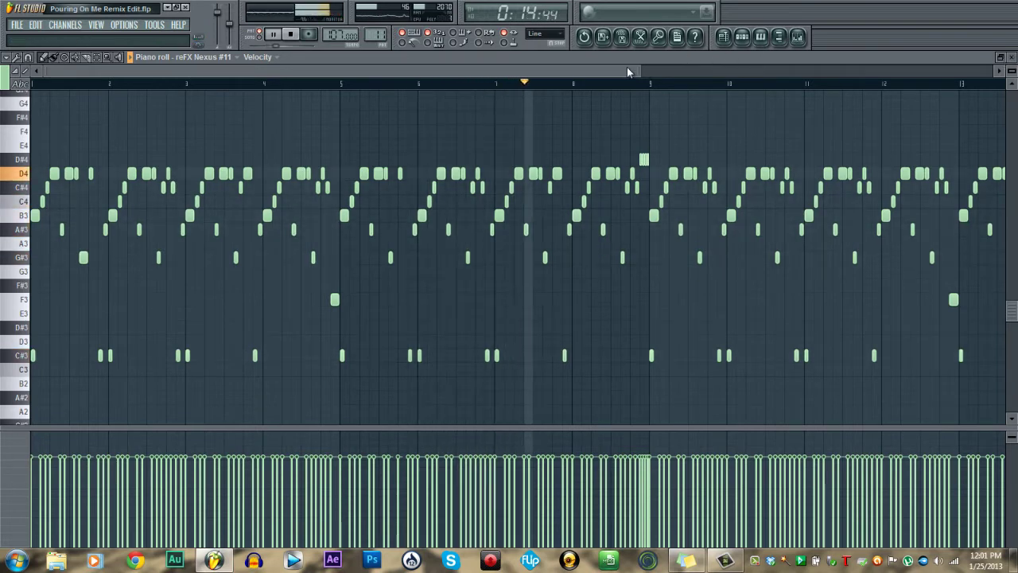
{"action": "left_click", "coordinate": [1012, 60]}
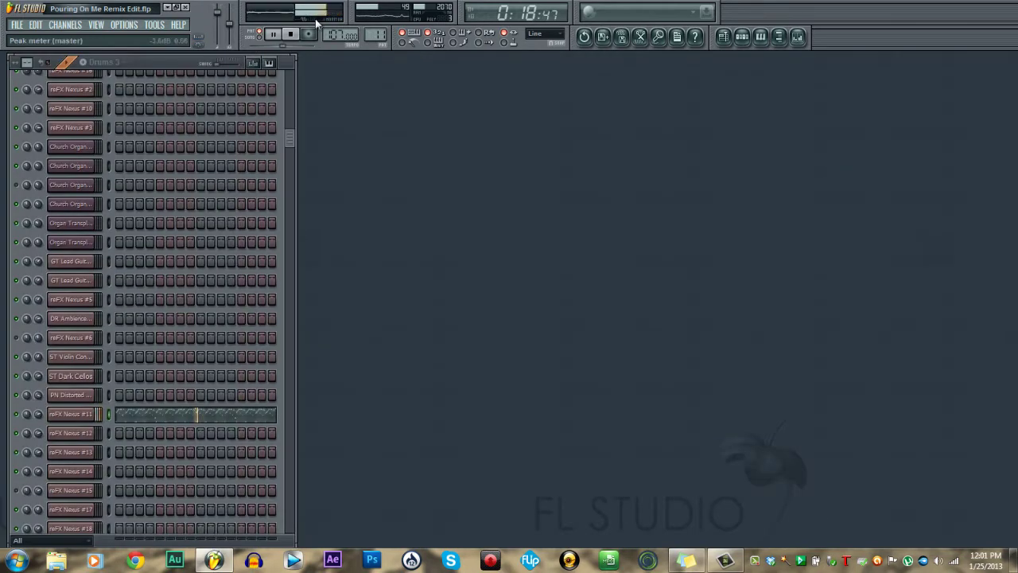
{"action": "key", "text": "space"}
- Select the Guitar2 pattern, audition it briefly, and stop playback
{"action": "left_click", "coordinate": [123, 65]}
{"action": "left_click", "coordinate": [131, 209]}
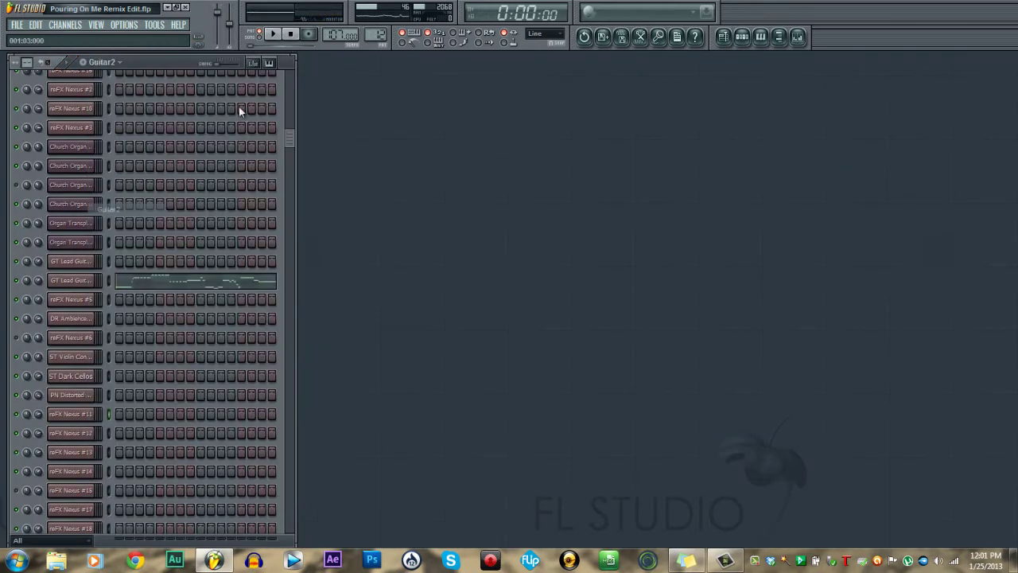
{"action": "left_click", "coordinate": [272, 34]}
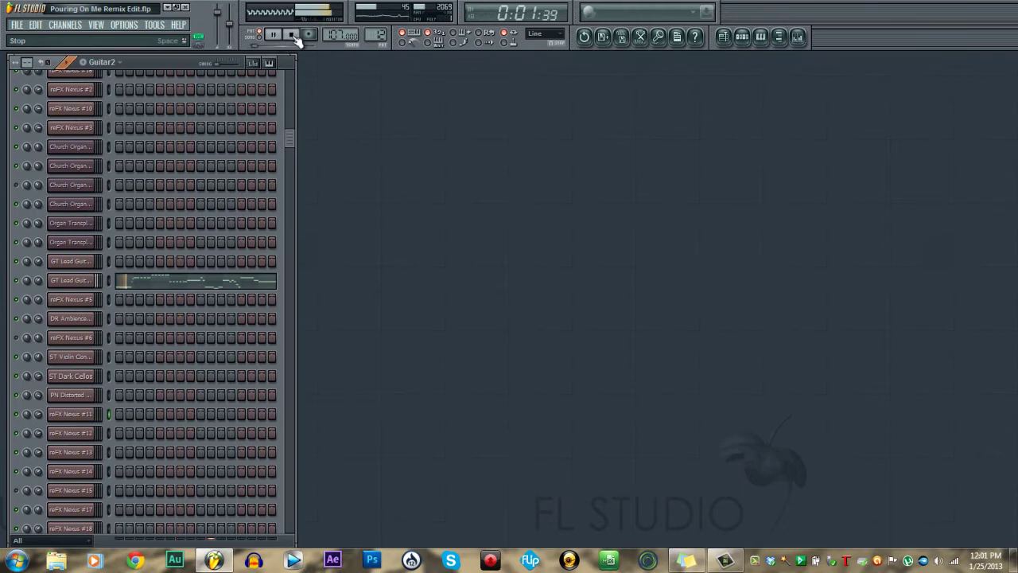
{"action": "left_click", "coordinate": [290, 35]}
- Show the playlist and play the song arrangement from about bar 47
{"action": "left_click", "coordinate": [95, 25]}
{"action": "left_click", "coordinate": [107, 39]}
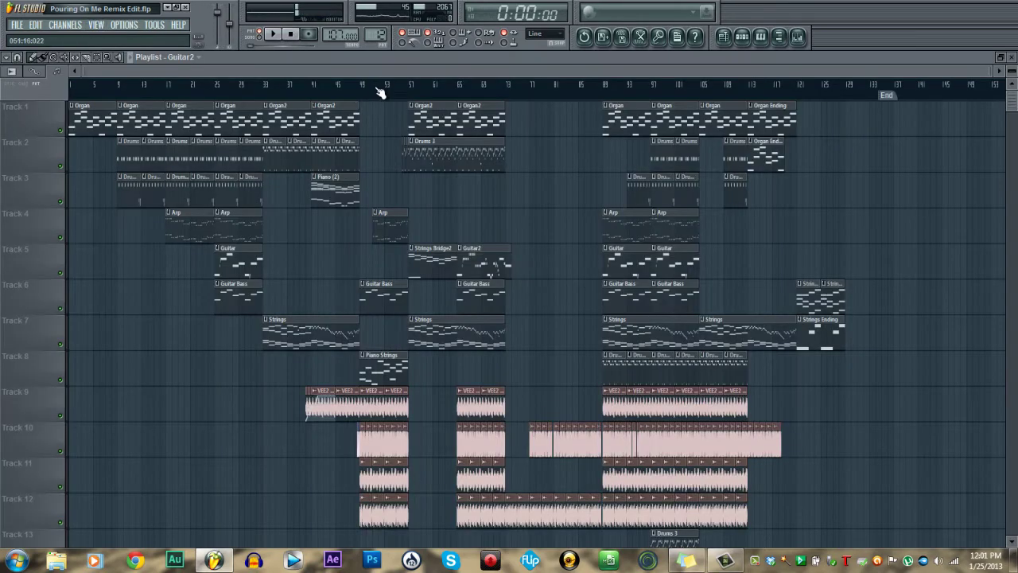
{"action": "left_click_drag", "start_coordinate": [364, 94], "coordinate": [352, 94]}
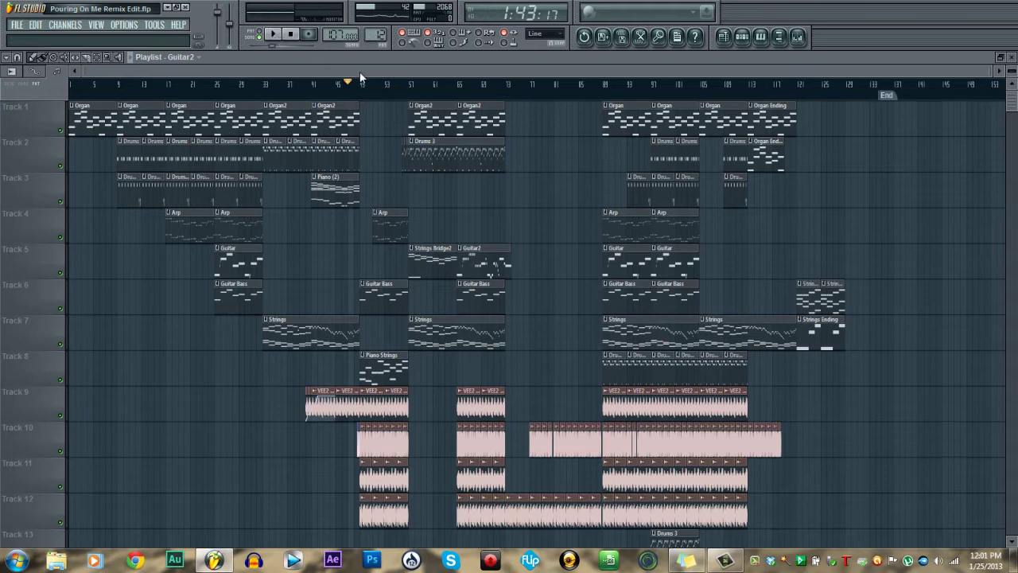
{"action": "left_click", "coordinate": [275, 34]}
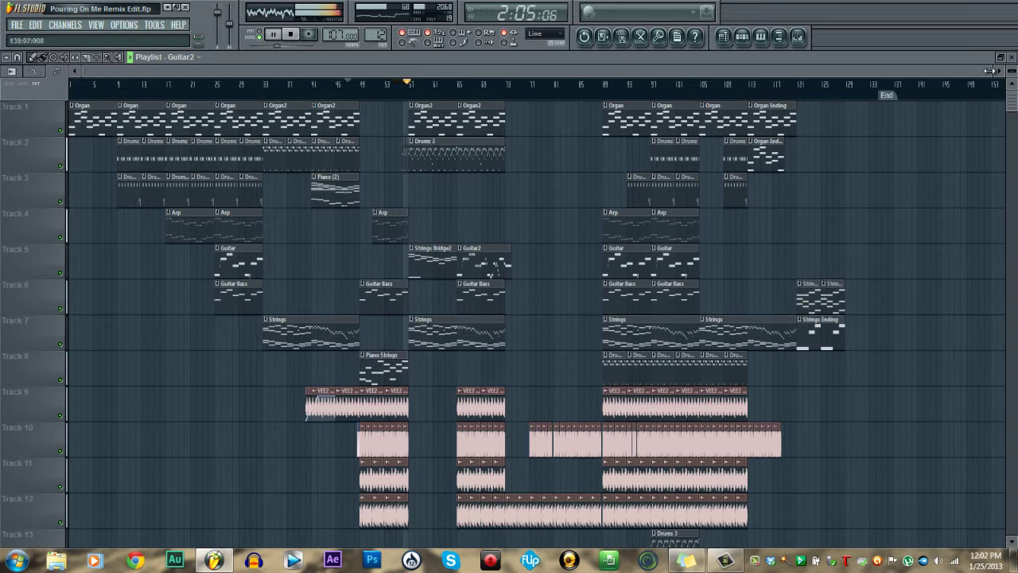
- Examine the playlist clips between about bars 38 and 74 up close while the song plays
{"action": "left_click_drag", "start_coordinate": [979, 71], "coordinate": [303, 75]}
{"action": "left_click_drag", "start_coordinate": [193, 70], "coordinate": [412, 76]}
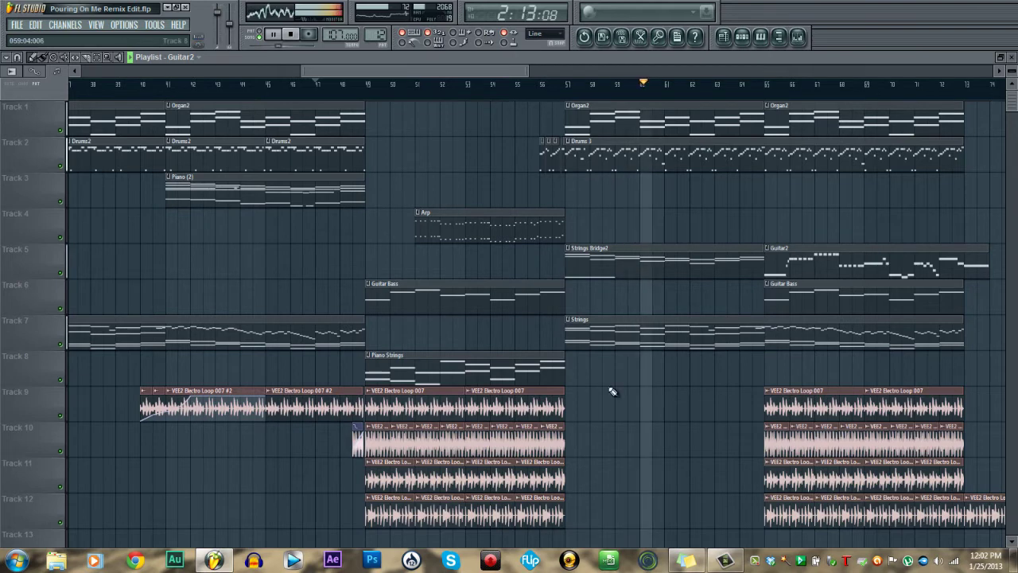
{"action": "scroll", "coordinate": [673, 394], "scroll_direction": "down", "scroll_amount": 2}
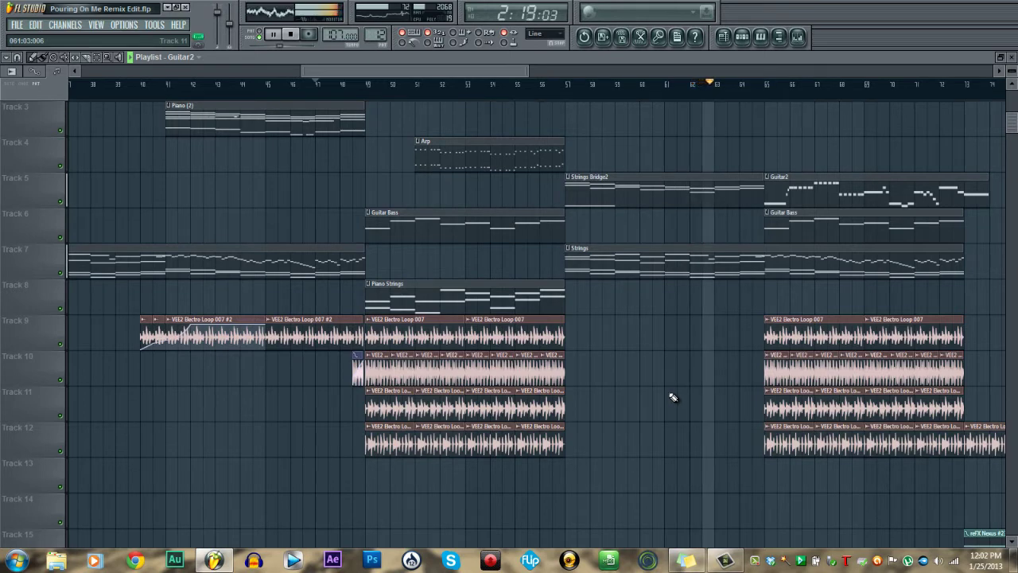
{"action": "scroll", "coordinate": [672, 398], "scroll_direction": "up", "scroll_amount": 2}
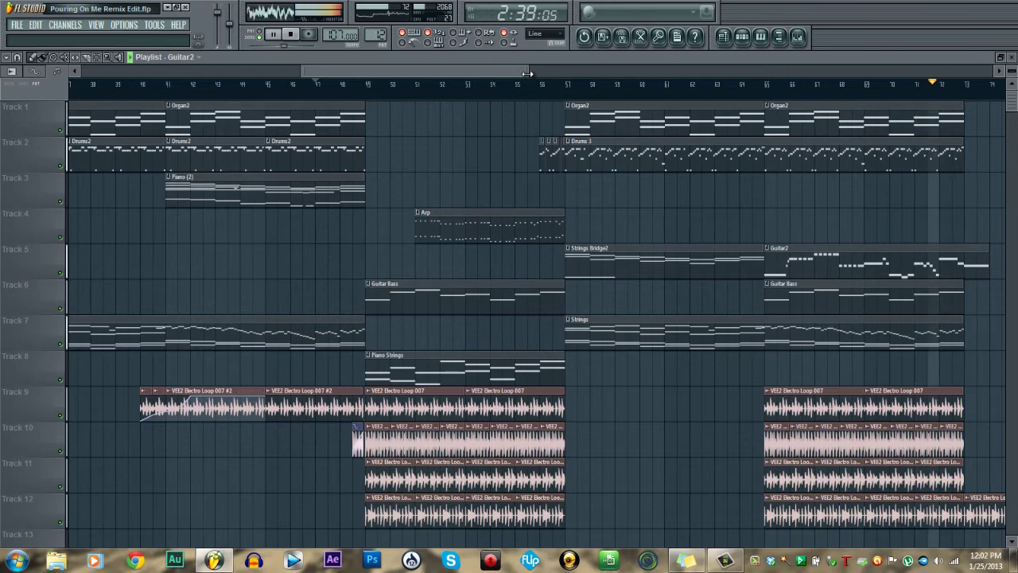
- Examine the rest of the arrangement from about bar 37 onward, including the bridge clips and volume envelopes on the lower tracks
{"action": "left_click_drag", "start_coordinate": [526, 74], "coordinate": [716, 73]}
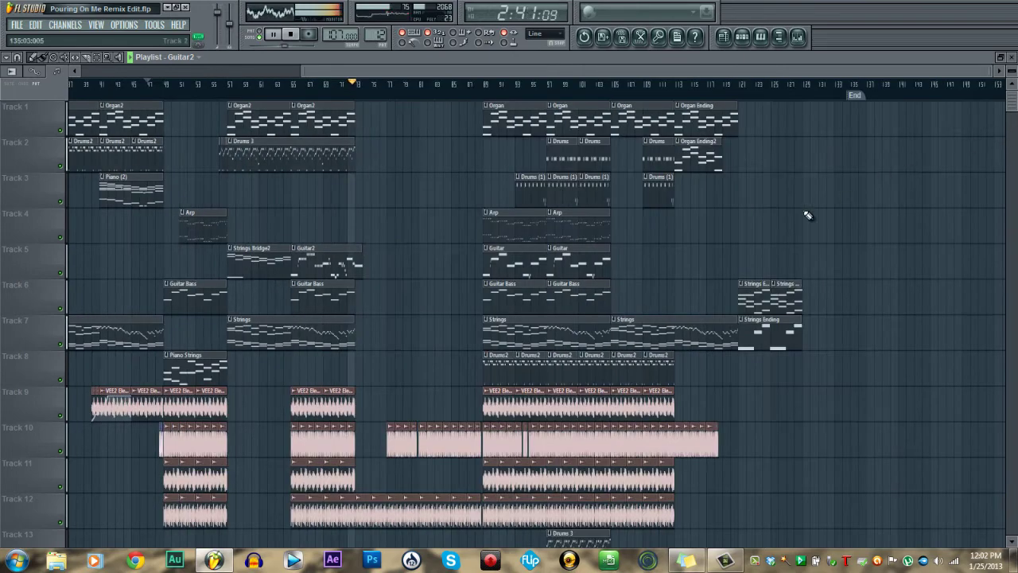
{"action": "scroll", "coordinate": [450, 233], "scroll_direction": "down", "scroll_amount": 7}
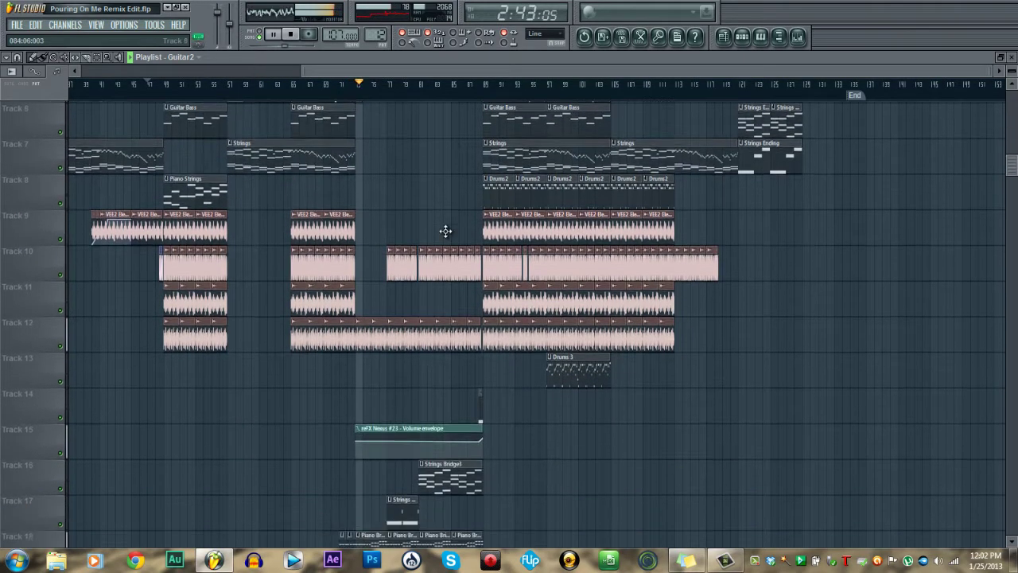
{"action": "scroll", "coordinate": [445, 231], "scroll_direction": "down", "scroll_amount": 1}
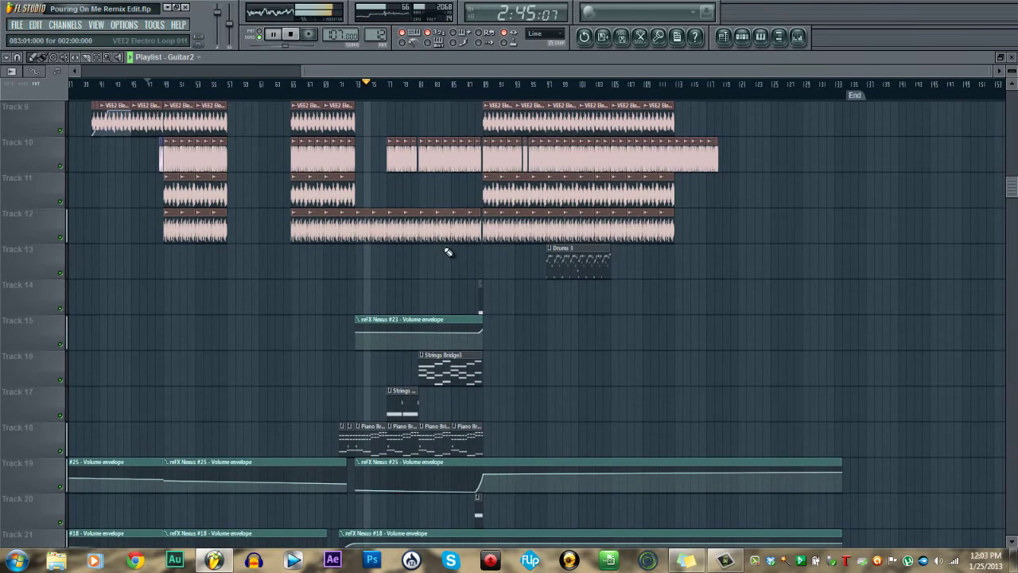
{"action": "scroll", "coordinate": [444, 260], "scroll_direction": "down", "scroll_amount": 2}
- Return from the playlist to the channel list, select the Guitar Bridge pattern, and stop the song
{"action": "key", "text": "F5"}
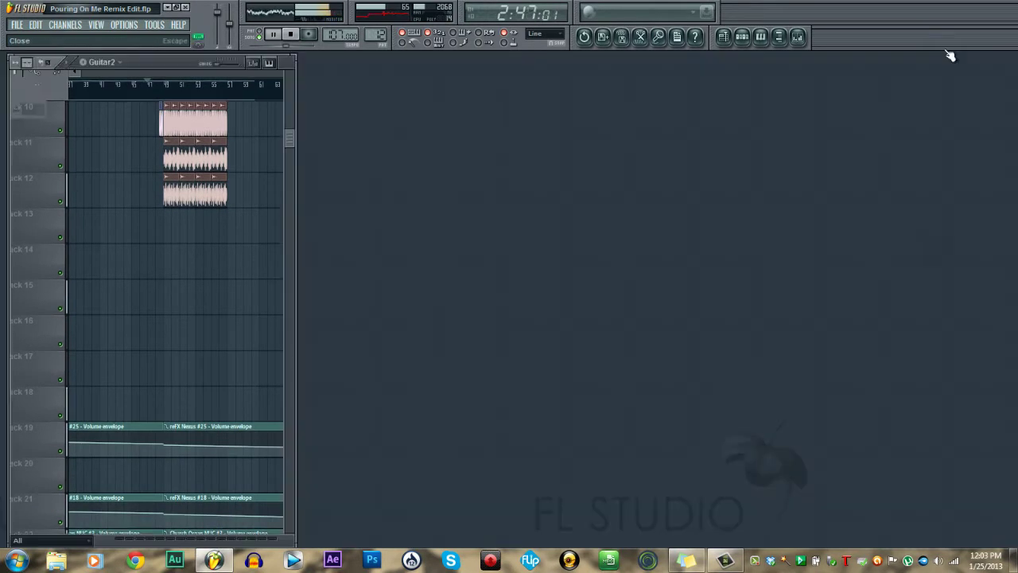
{"action": "key", "text": "F6"}
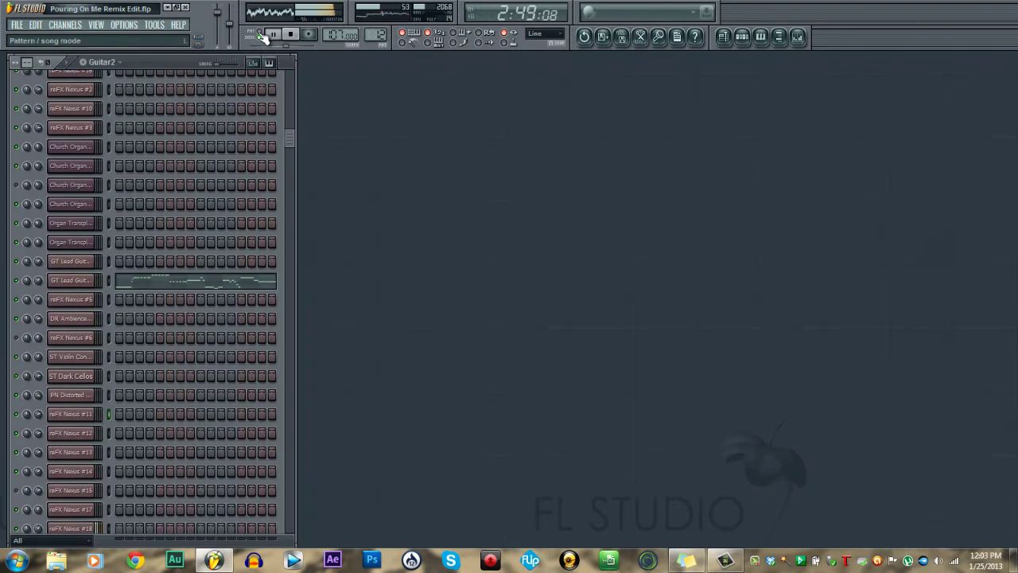
{"action": "left_click", "coordinate": [102, 62]}
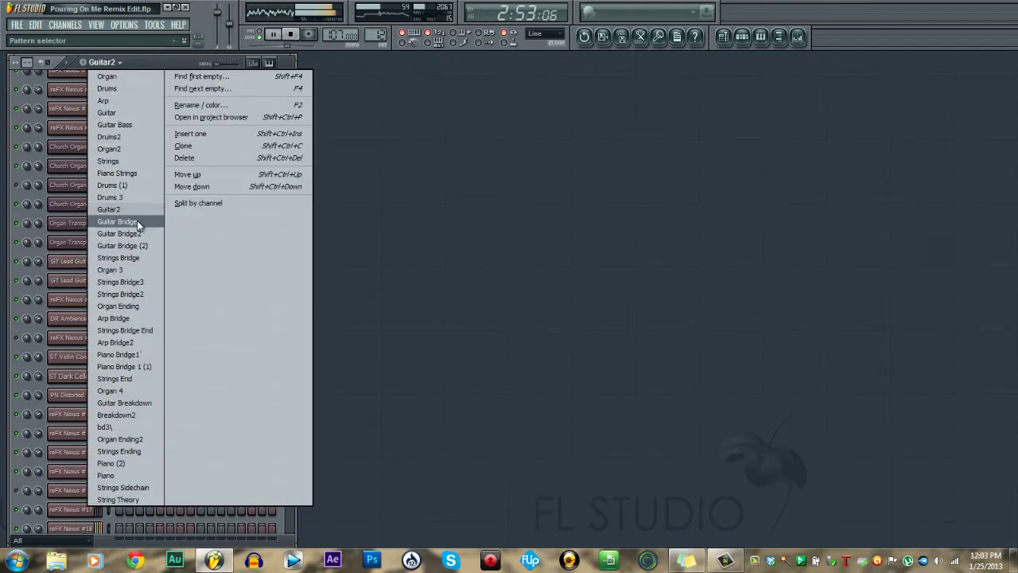
{"action": "left_click", "coordinate": [117, 221]}
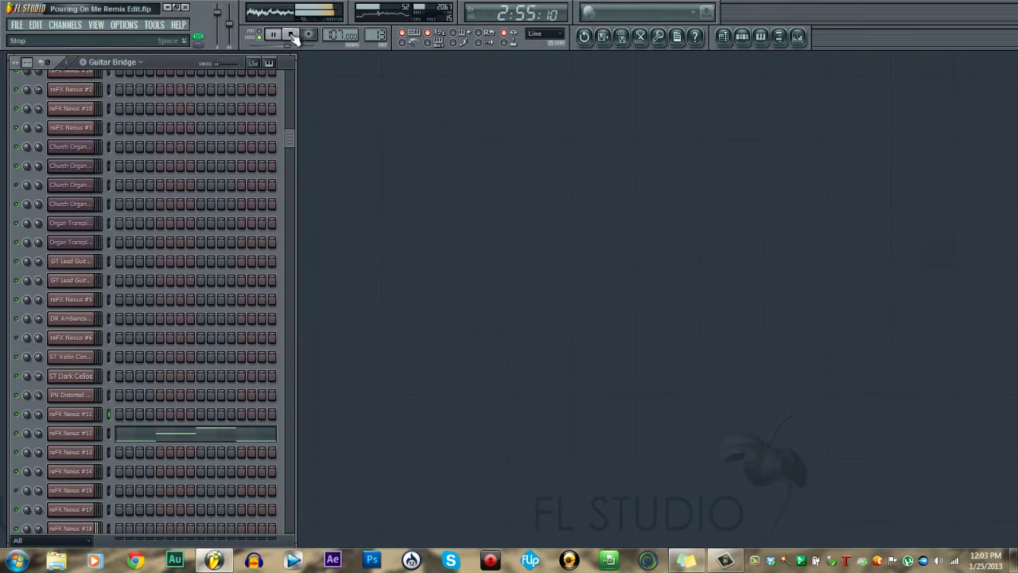
{"action": "left_click", "coordinate": [291, 36]}
- Play the Arp Bridge pattern and look through the channel list for the instrument that carries its notes
{"action": "left_click", "coordinate": [122, 64]}
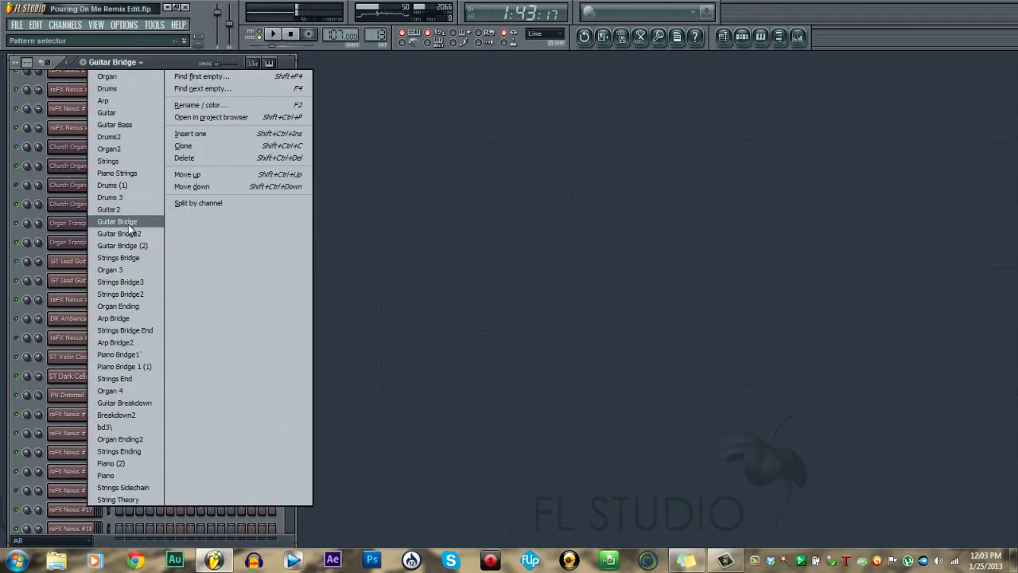
{"action": "left_click", "coordinate": [127, 317]}
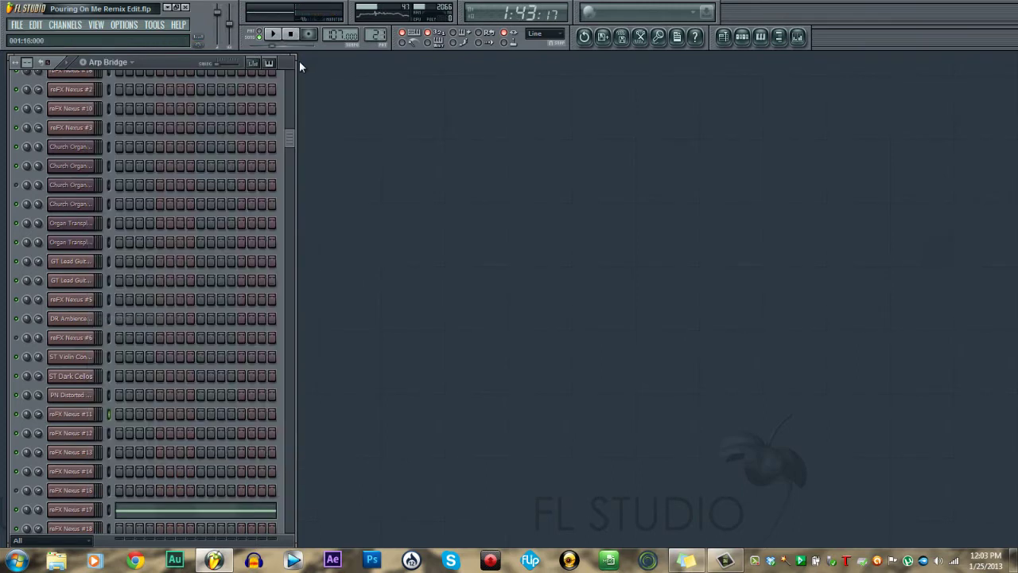
{"action": "left_click", "coordinate": [271, 36]}
{"action": "scroll", "coordinate": [208, 221], "scroll_direction": "down", "scroll_amount": 10}
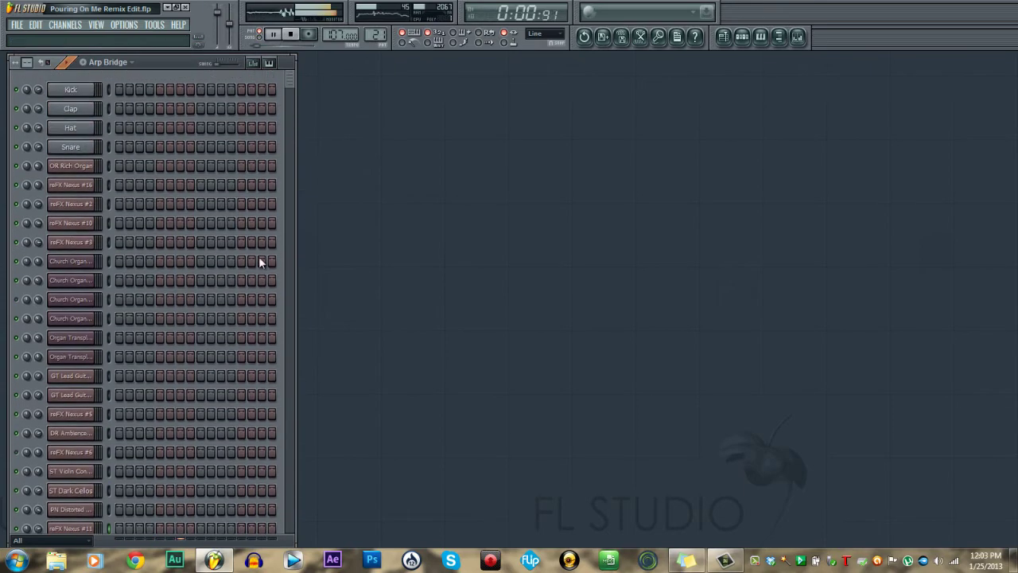
{"action": "scroll", "coordinate": [253, 257], "scroll_direction": "down", "scroll_amount": 3}
{"action": "scroll", "coordinate": [253, 257], "scroll_direction": "up", "scroll_amount": 10}
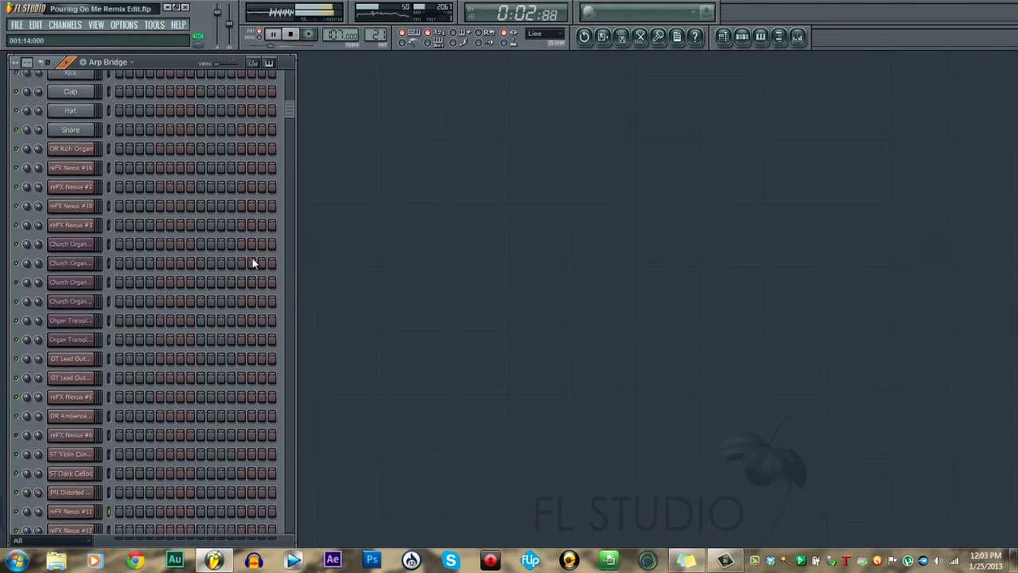
{"action": "scroll", "coordinate": [249, 260], "scroll_direction": "down", "scroll_amount": 4}
- Inspect the reFX Nexus #17 instrument and its arpeggiator, then close it and stop playback
{"action": "left_click", "coordinate": [70, 280]}
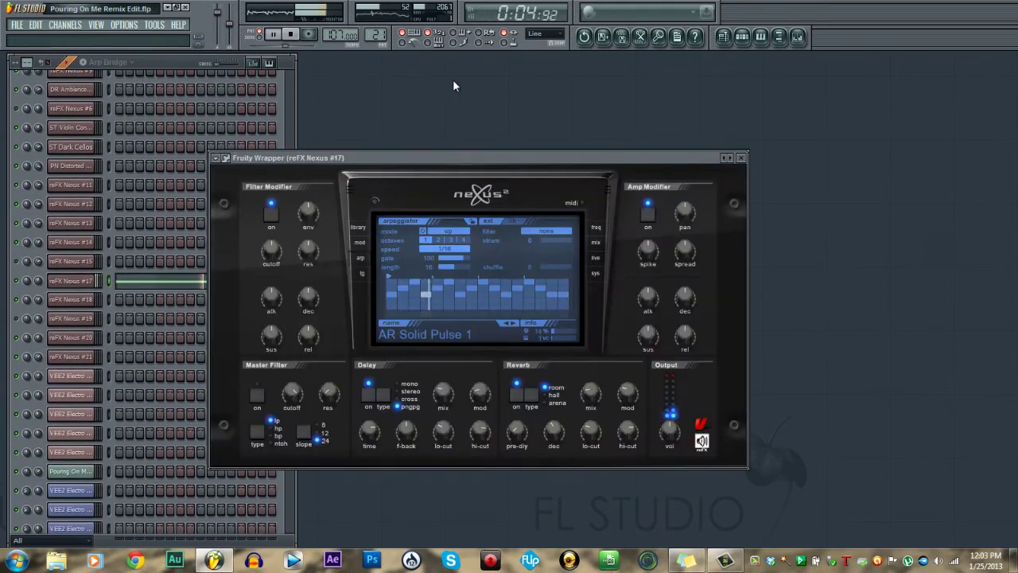
{"action": "left_click", "coordinate": [741, 157]}
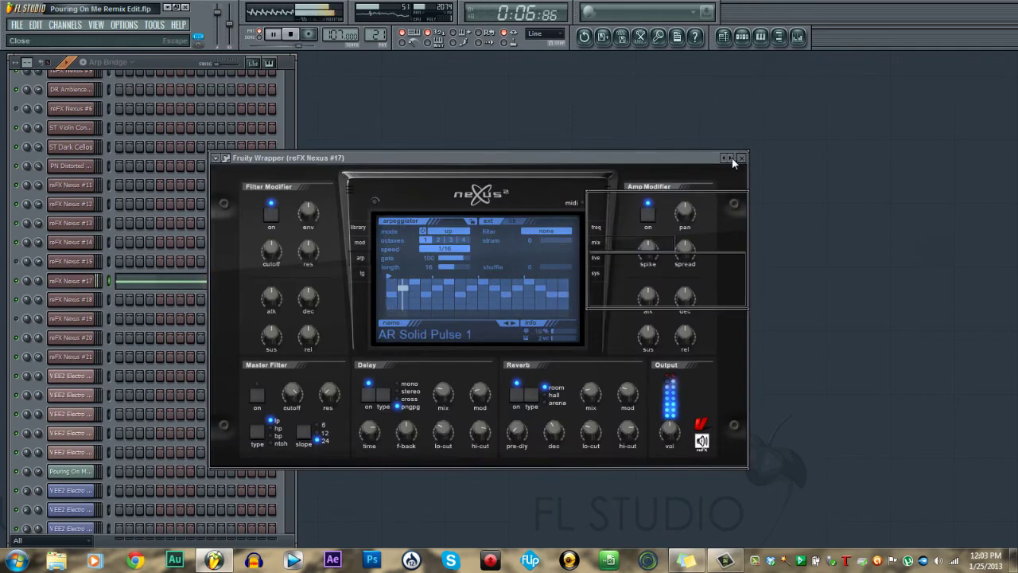
{"action": "left_click", "coordinate": [293, 38]}
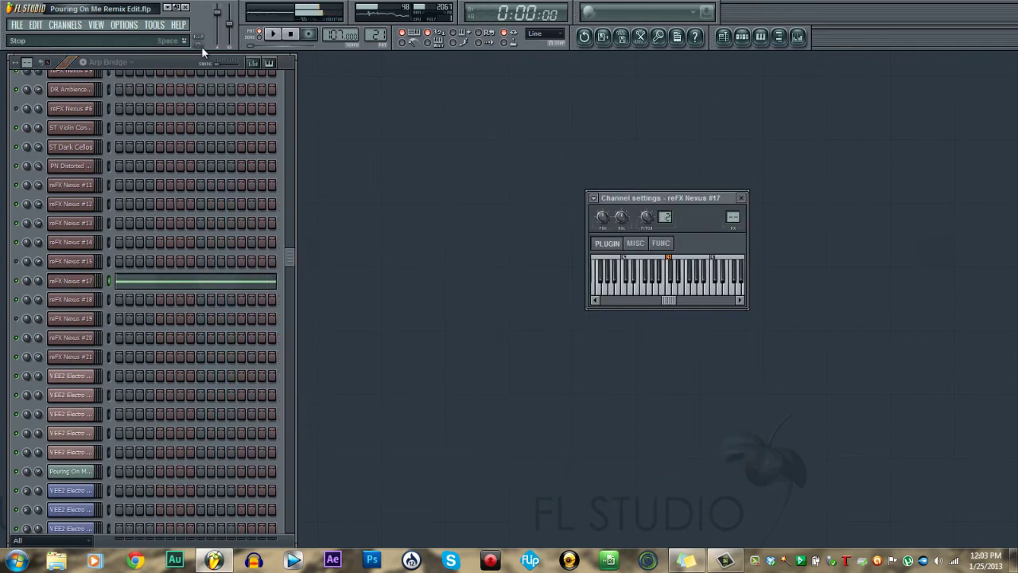
- Audition the Organ Ending pattern with its organ channels, followed by the Organ 3 pattern
{"action": "left_click", "coordinate": [107, 62]}
{"action": "left_click", "coordinate": [119, 307]}
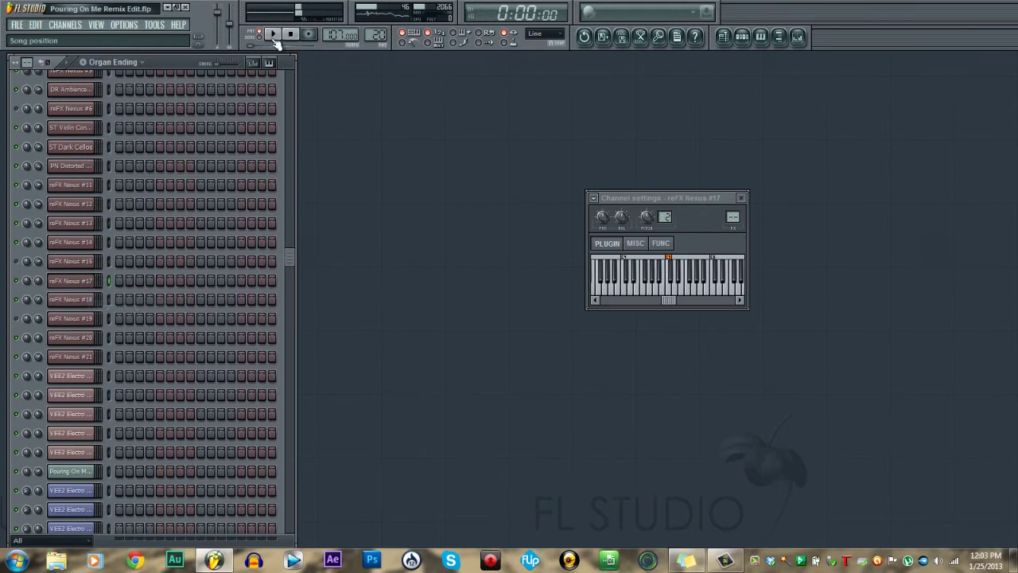
{"action": "scroll", "coordinate": [227, 218], "scroll_direction": "up", "scroll_amount": 6}
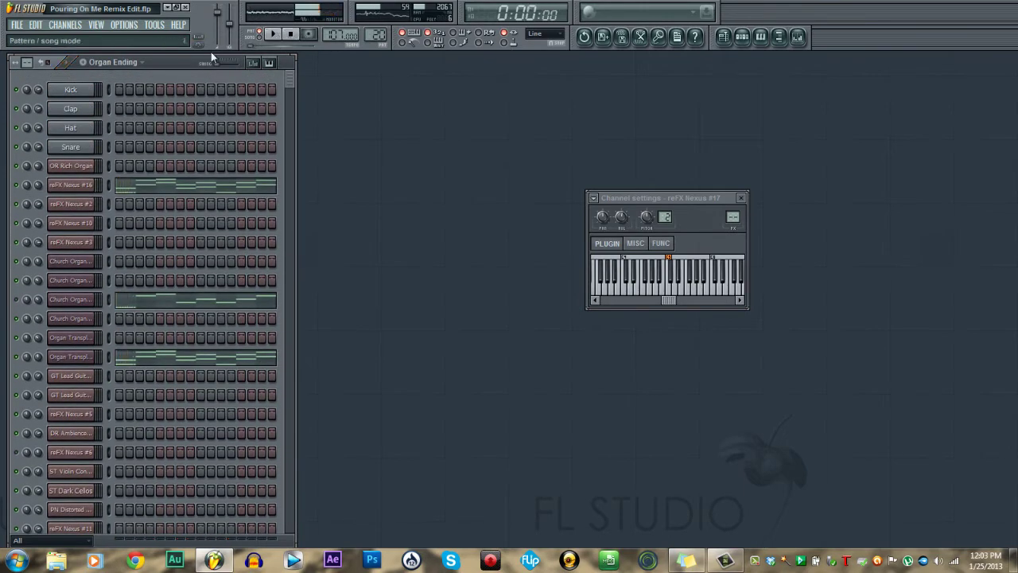
{"action": "left_click", "coordinate": [112, 62]}
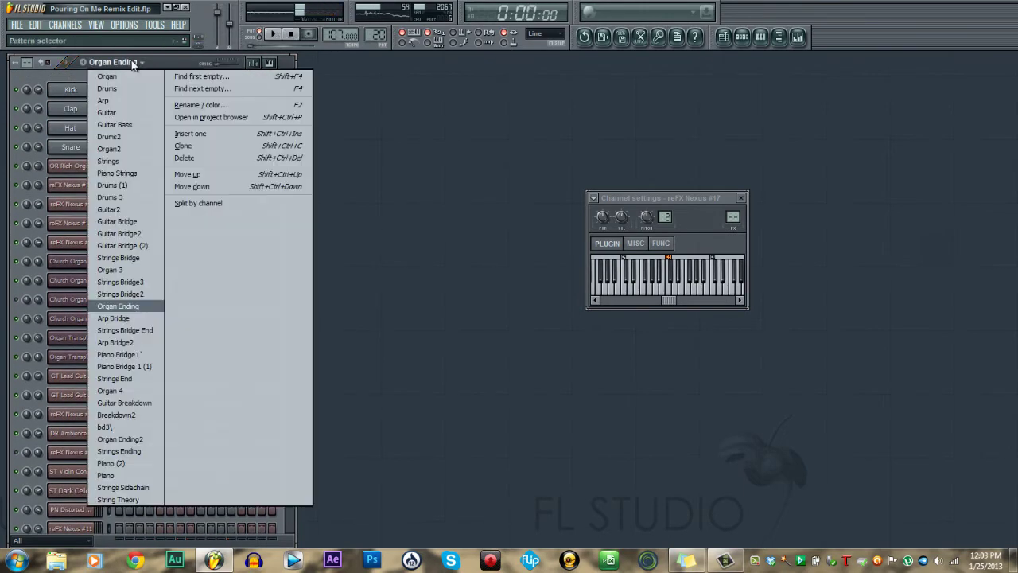
{"action": "left_click", "coordinate": [127, 268]}
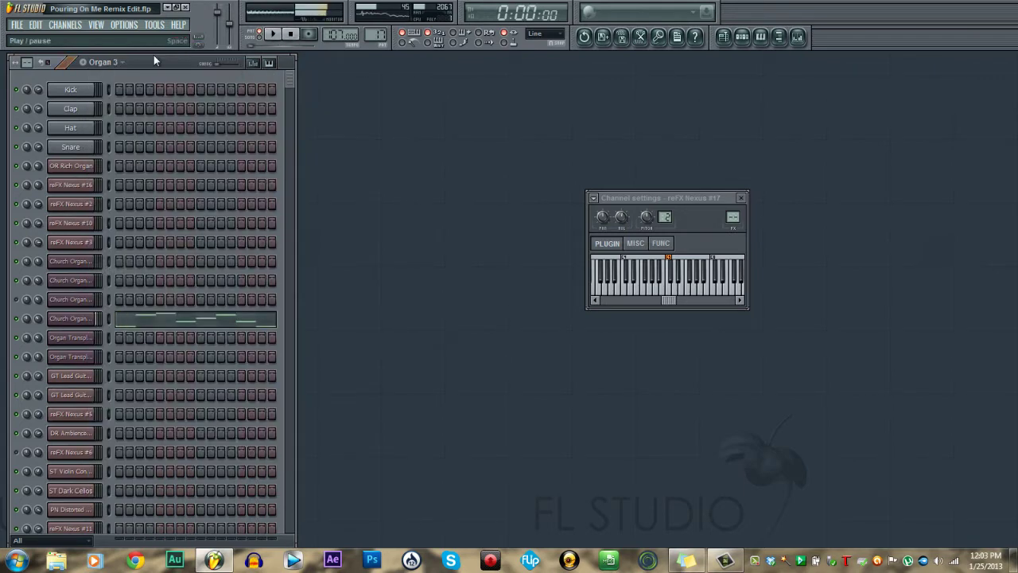
- Switch to the Strings Bridge End pattern and play it
{"action": "left_click", "coordinate": [120, 62]}
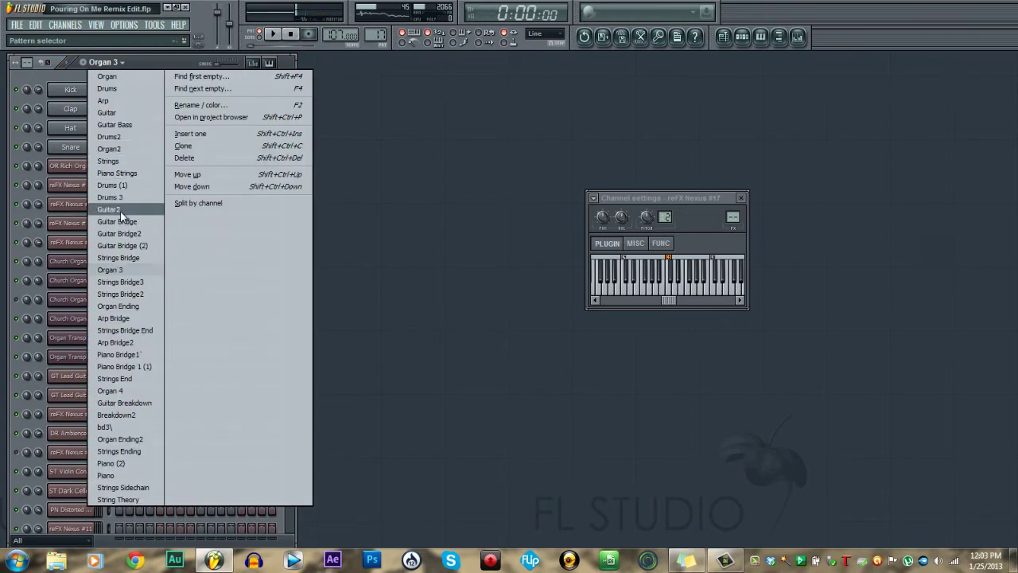
{"action": "left_click", "coordinate": [125, 330]}
{"action": "left_click", "coordinate": [272, 34]}
- Audition the Arp Bridge2 pattern, bring its reFX Nexus #18 notes into view, and close the leftover channel settings
{"action": "left_click", "coordinate": [151, 63]}
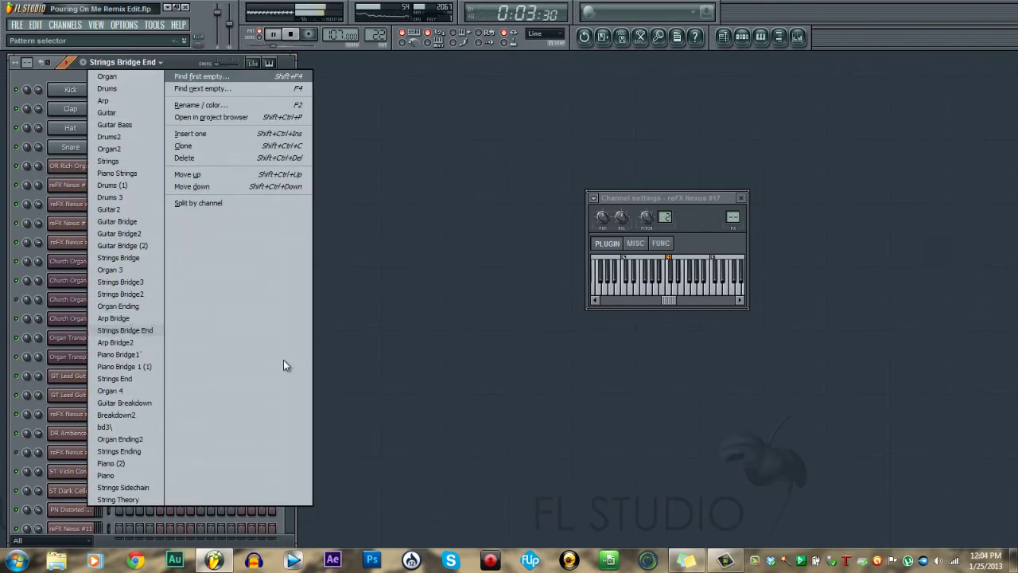
{"action": "left_click", "coordinate": [137, 342]}
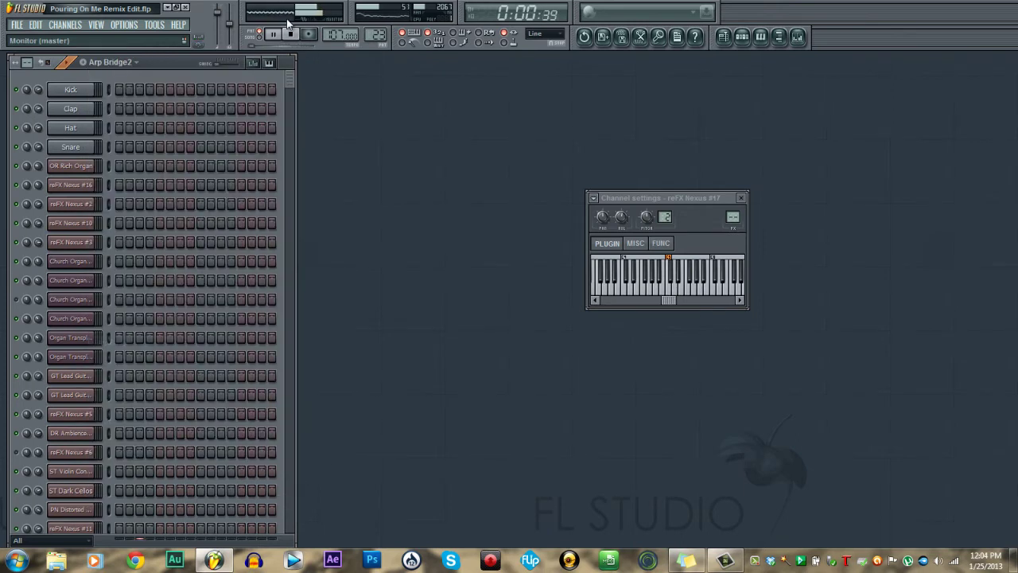
{"action": "scroll", "coordinate": [220, 288], "scroll_direction": "down", "scroll_amount": 7}
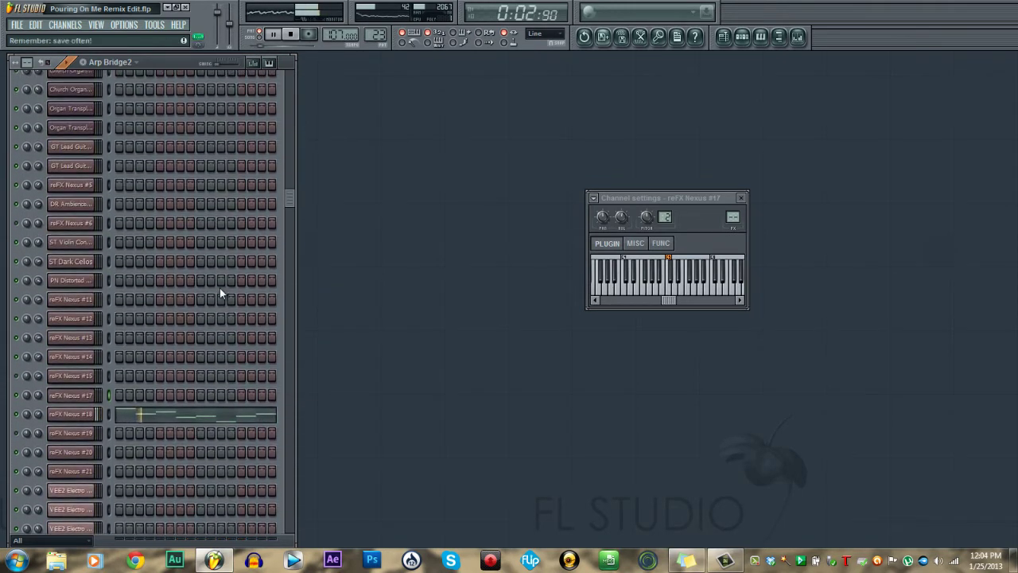
{"action": "scroll", "coordinate": [219, 287], "scroll_direction": "down", "scroll_amount": 3}
{"action": "scroll", "coordinate": [220, 288], "scroll_direction": "up", "scroll_amount": 1}
{"action": "scroll", "coordinate": [219, 292], "scroll_direction": "up", "scroll_amount": 1}
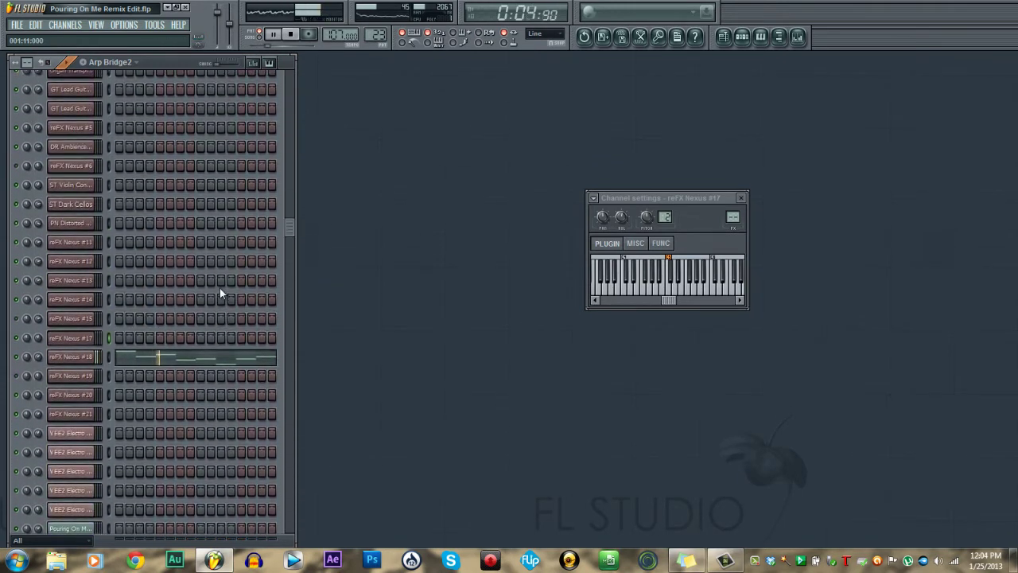
{"action": "left_click", "coordinate": [741, 198]}
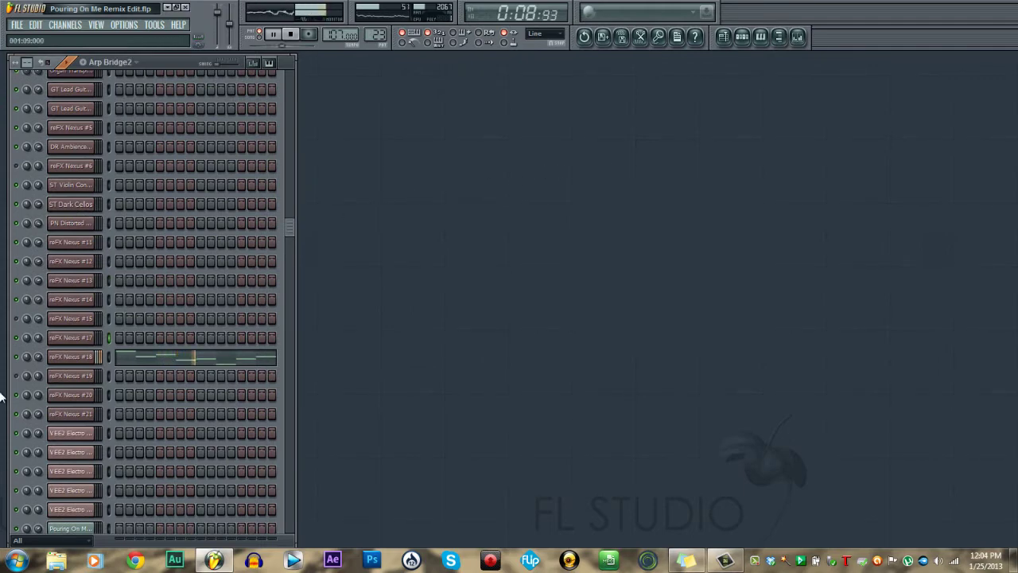
- Inspect the reFX Nexus #18 instrument while the pattern plays, and close its plugin and channel settings windows
{"action": "left_click", "coordinate": [73, 357]}
{"action": "left_click", "coordinate": [75, 360]}
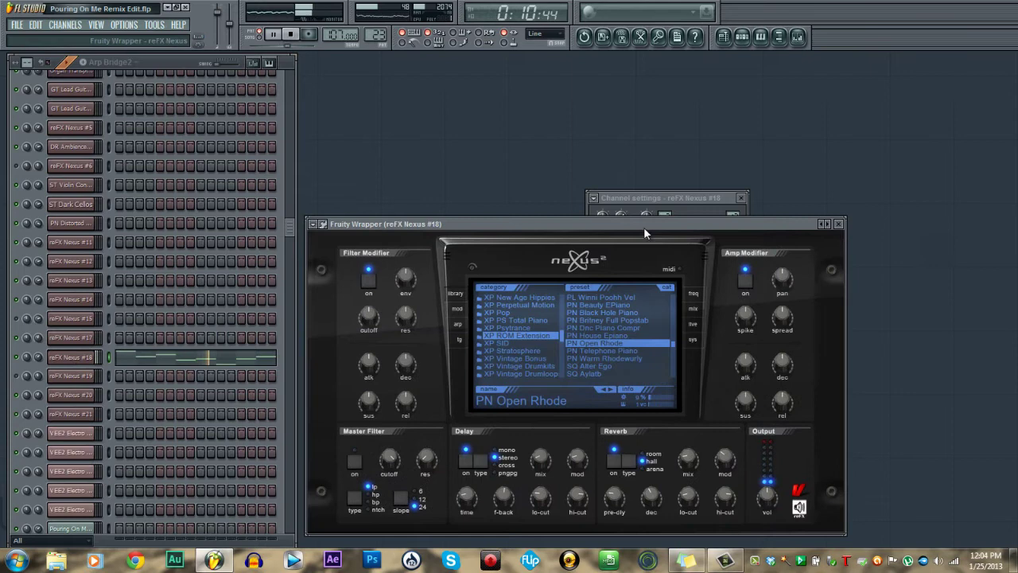
{"action": "left_click", "coordinate": [838, 224]}
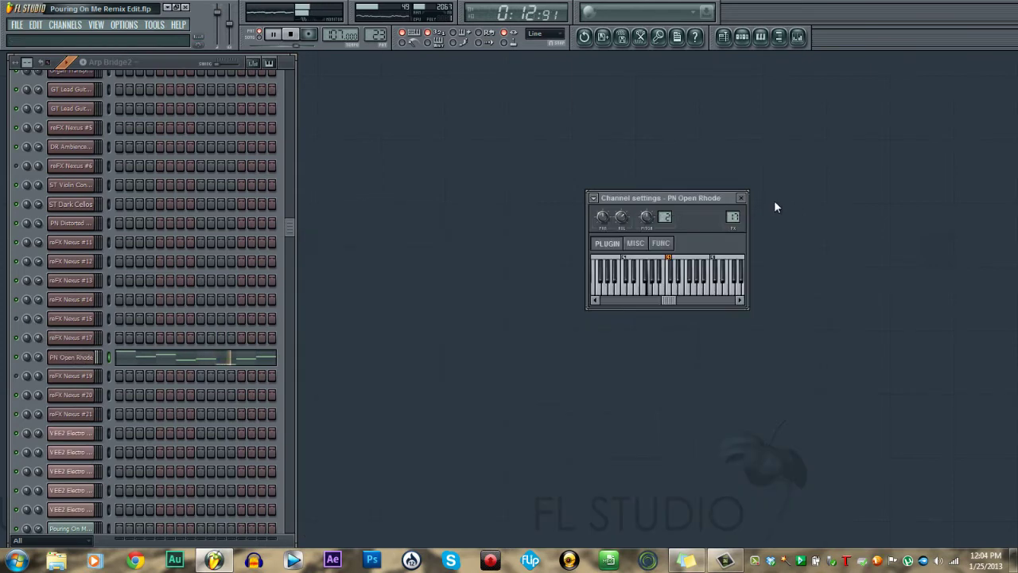
{"action": "left_click", "coordinate": [741, 198]}
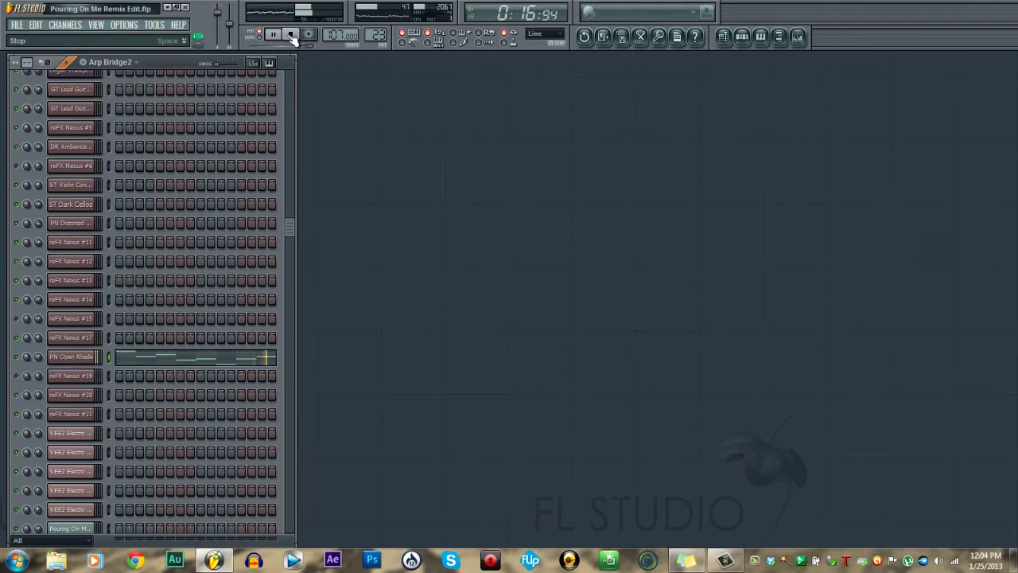
- Play the Piano Bridge1` pattern, inspect its PN Open Rhode instrument, and close the instrument windows
{"action": "left_click", "coordinate": [111, 62]}
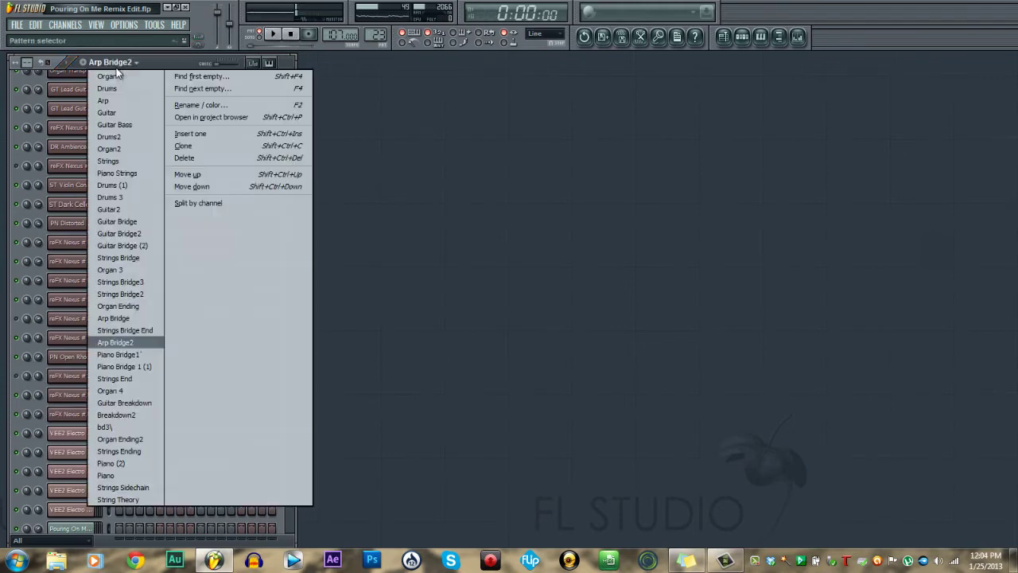
{"action": "left_click", "coordinate": [119, 354]}
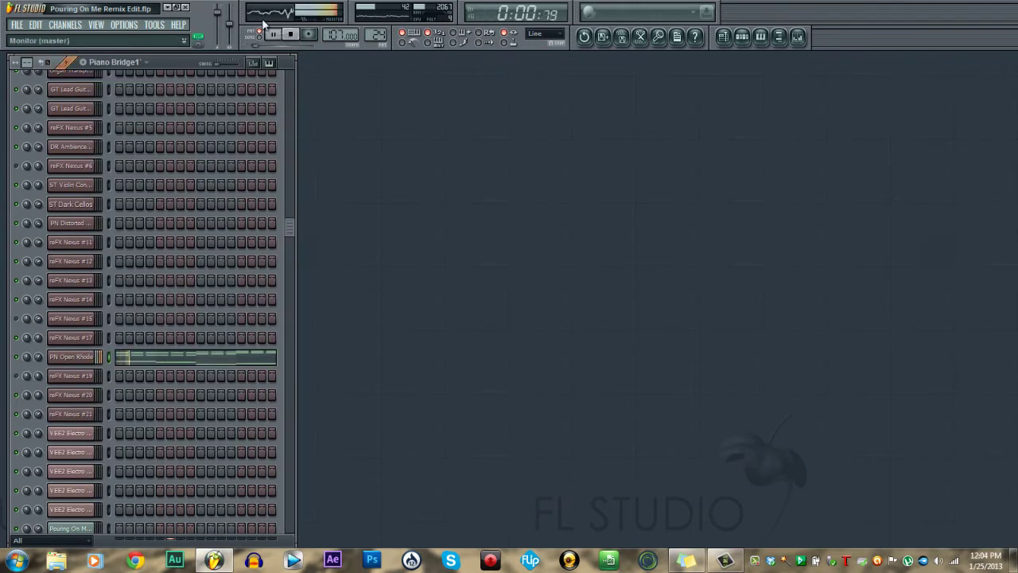
{"action": "left_click", "coordinate": [79, 359]}
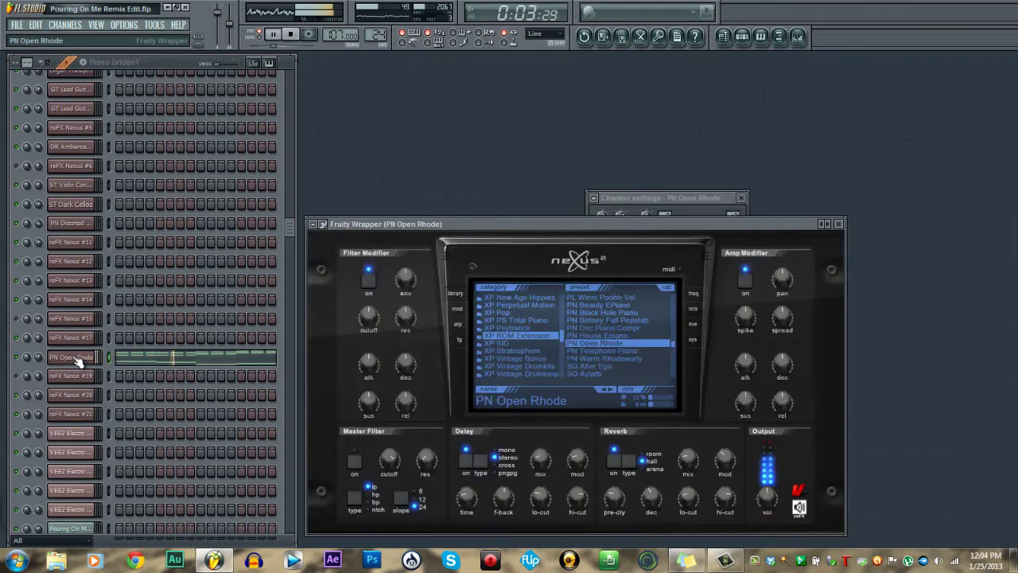
{"action": "left_click", "coordinate": [742, 197]}
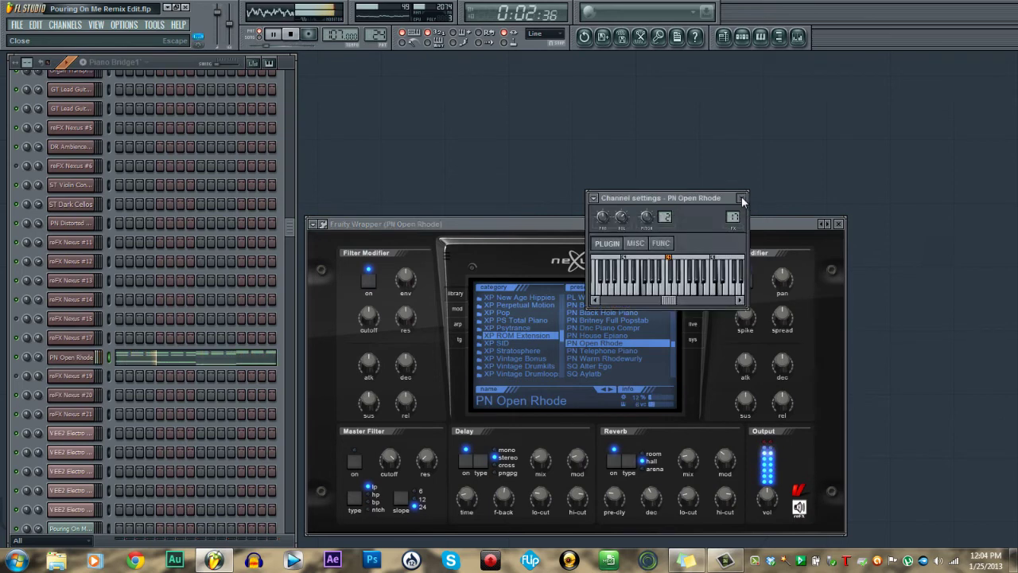
{"action": "left_click", "coordinate": [840, 224]}
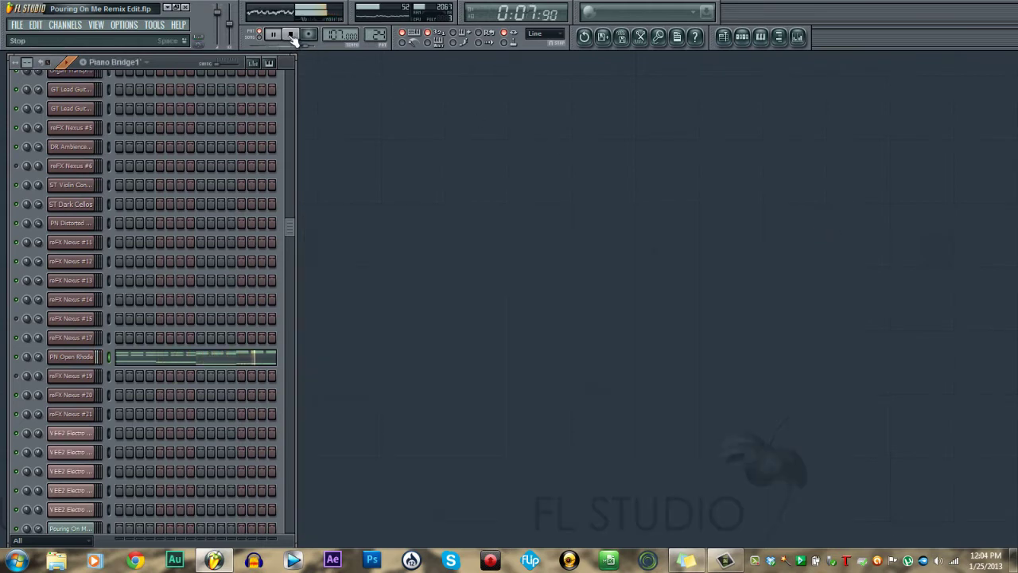
- Select the Piano Bridge 1 (1) pattern, bring its PN Open Rhode channel into view, and play it
{"action": "left_click", "coordinate": [114, 62]}
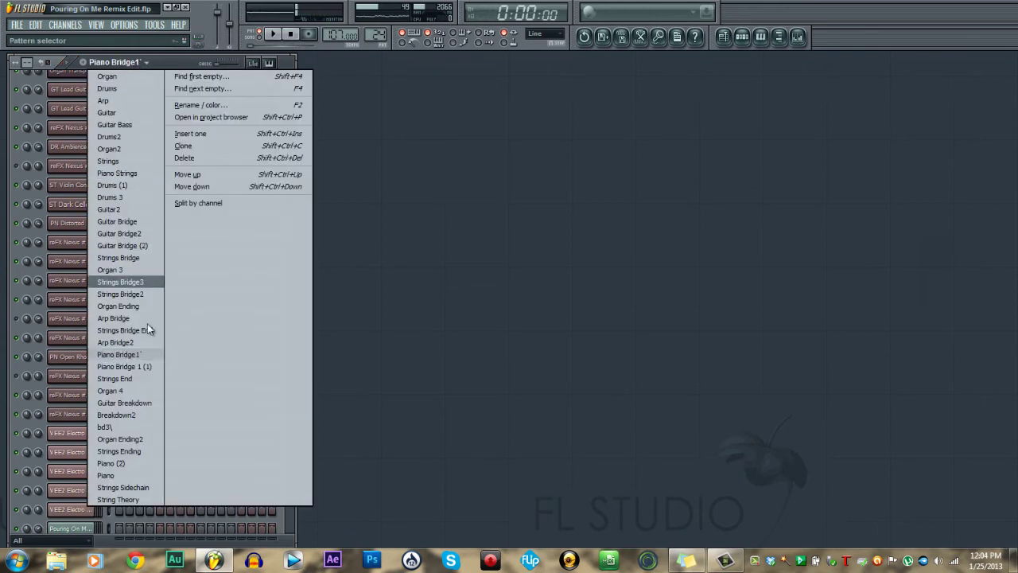
{"action": "left_click", "coordinate": [144, 362]}
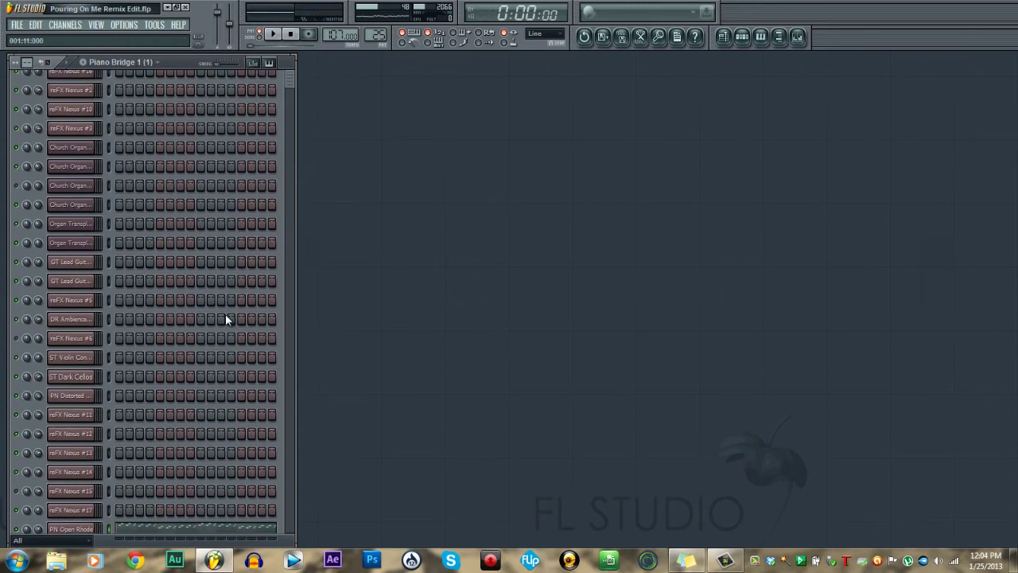
{"action": "scroll", "coordinate": [226, 317], "scroll_direction": "down", "scroll_amount": 7}
{"action": "scroll", "coordinate": [226, 318], "scroll_direction": "down", "scroll_amount": 6}
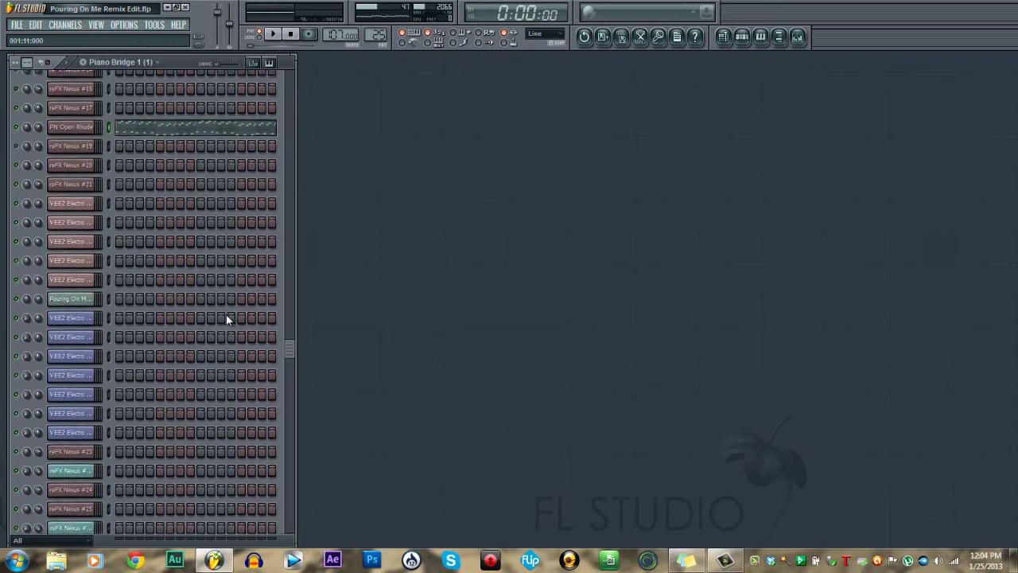
{"action": "left_click", "coordinate": [279, 33]}
- Examine all the PN Open Rhode notes of this pattern in the piano roll during playback, then close it
{"action": "right_click", "coordinate": [52, 125]}
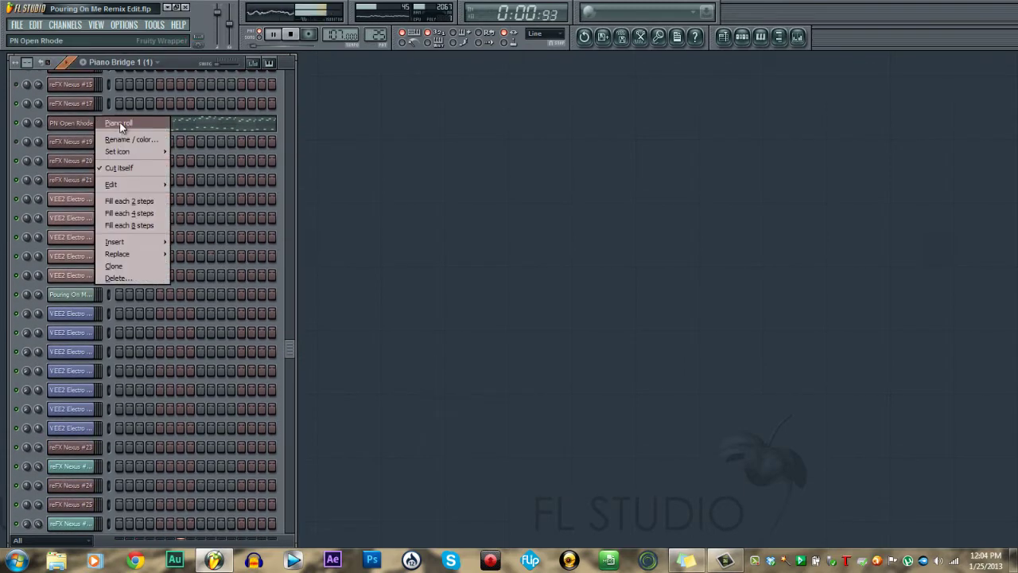
{"action": "left_click", "coordinate": [75, 129]}
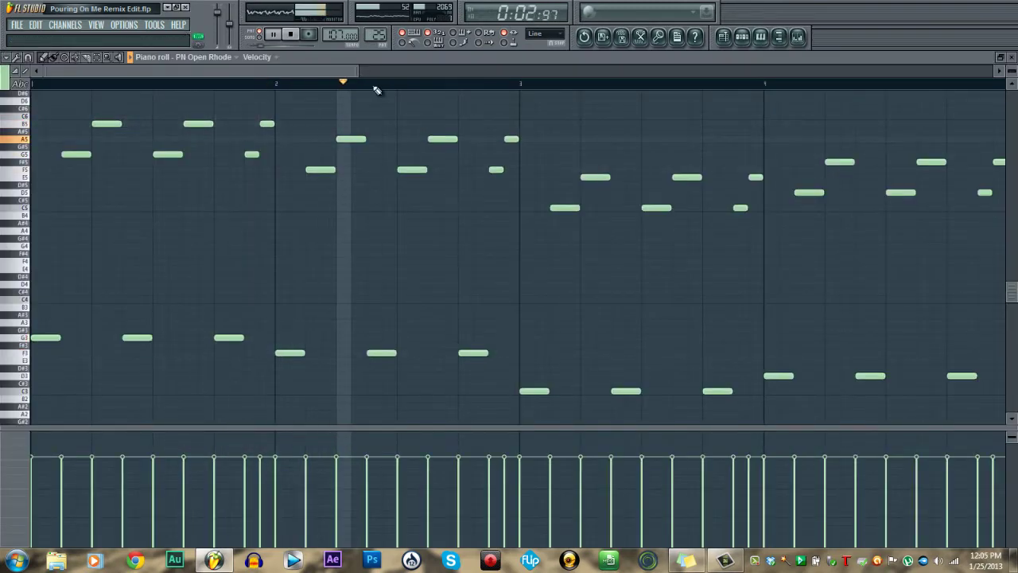
{"action": "scroll", "coordinate": [872, 107], "scroll_direction": "down", "scroll_amount": 5}
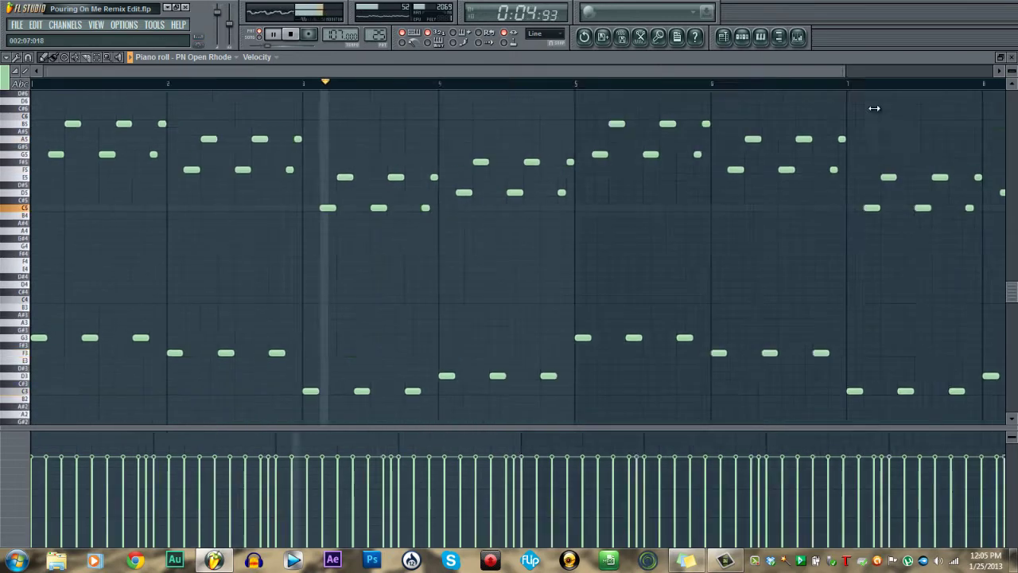
{"action": "scroll", "coordinate": [777, 113], "scroll_direction": "up", "scroll_amount": 1}
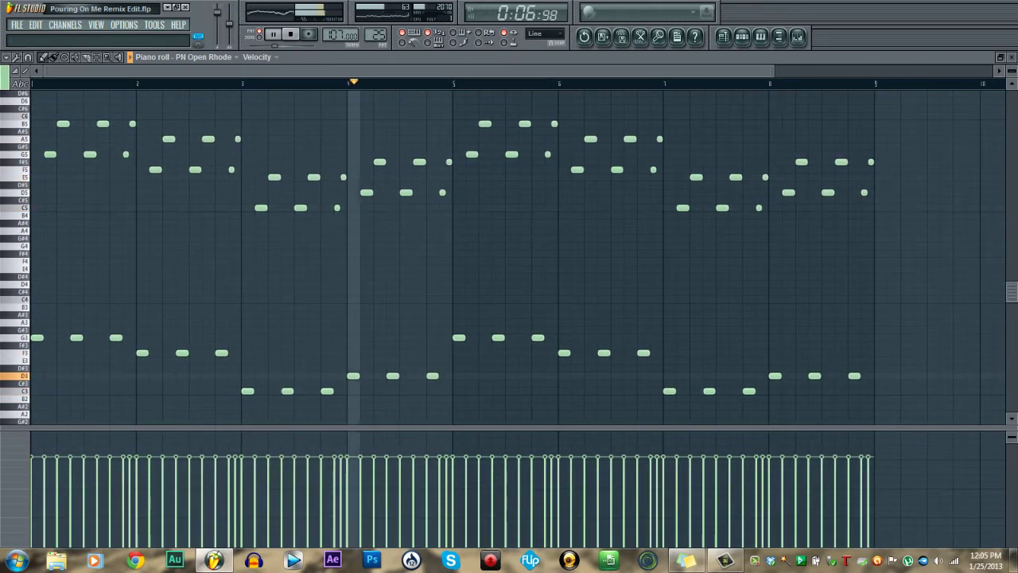
{"action": "left_click", "coordinate": [1010, 61]}
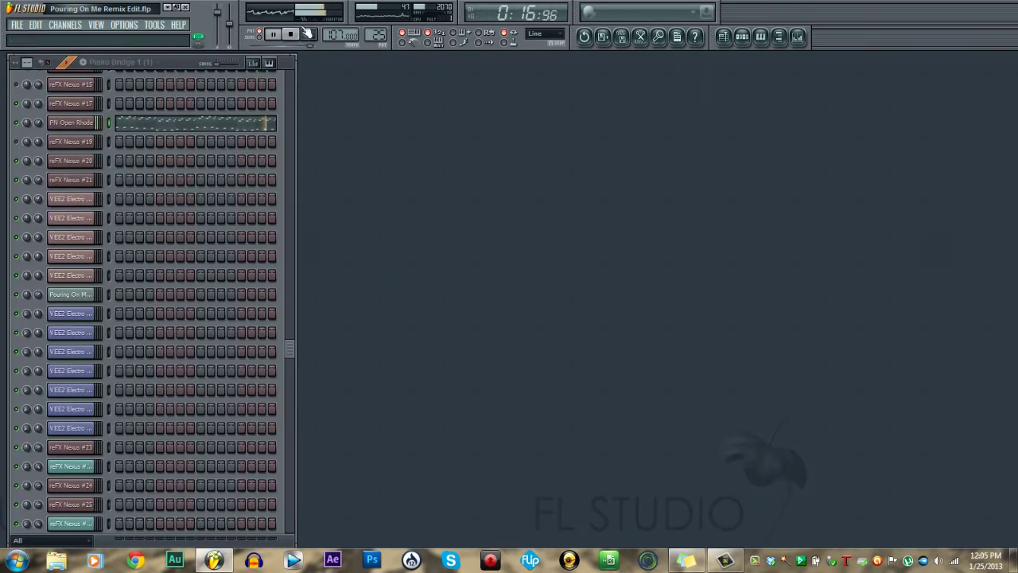
- Show the playlist with the piano and strings bridge clips and the volume envelopes on the lower tracks
{"action": "left_click", "coordinate": [100, 25]}
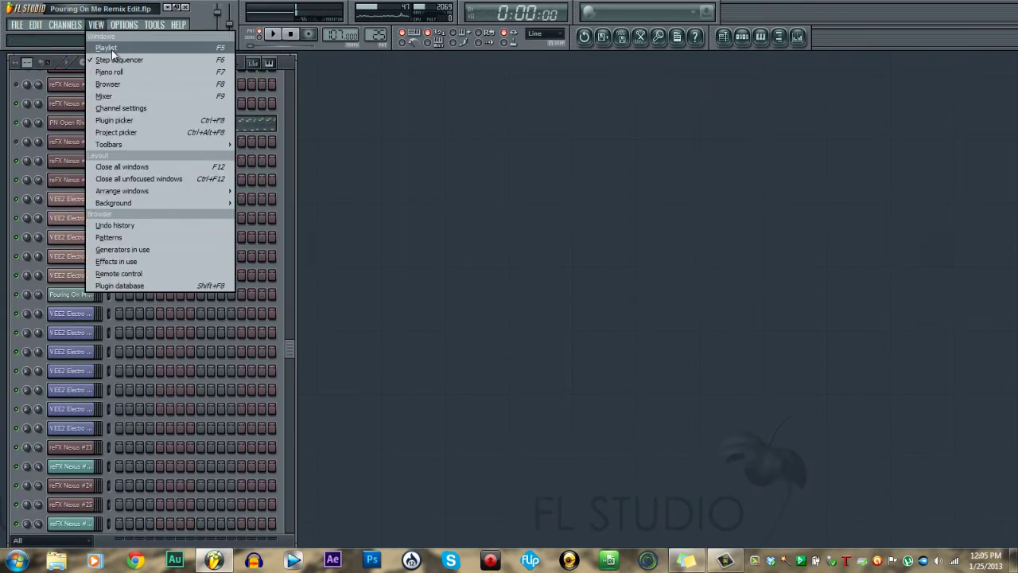
{"action": "left_click", "coordinate": [112, 49]}
{"action": "scroll", "coordinate": [326, 348], "scroll_direction": "down", "scroll_amount": 3}
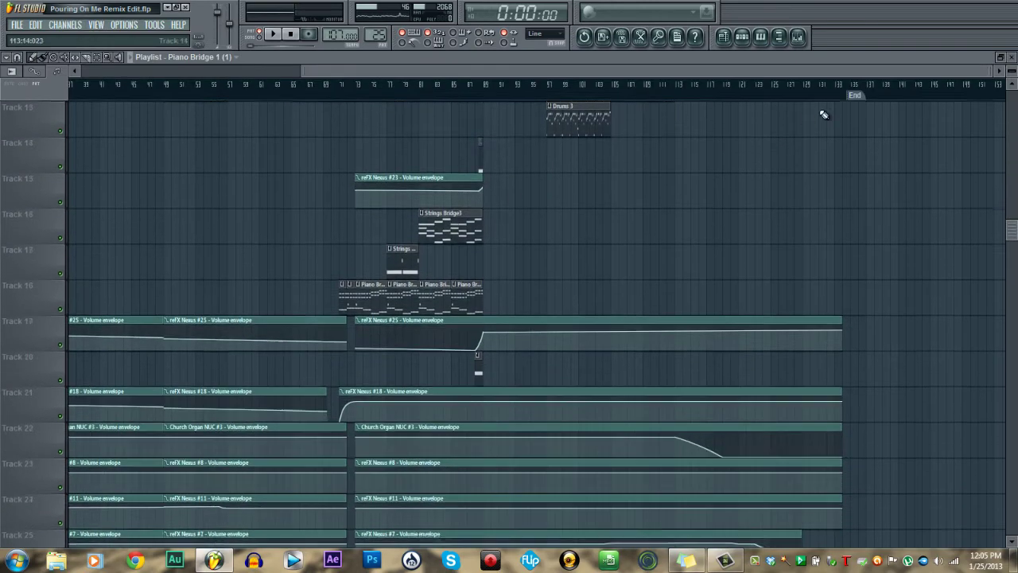
- Play the song from just before bar 73, with the piano and strings bridge clips on Tracks 16 to 18 in view
{"action": "left_click_drag", "start_coordinate": [990, 70], "coordinate": [556, 93]}
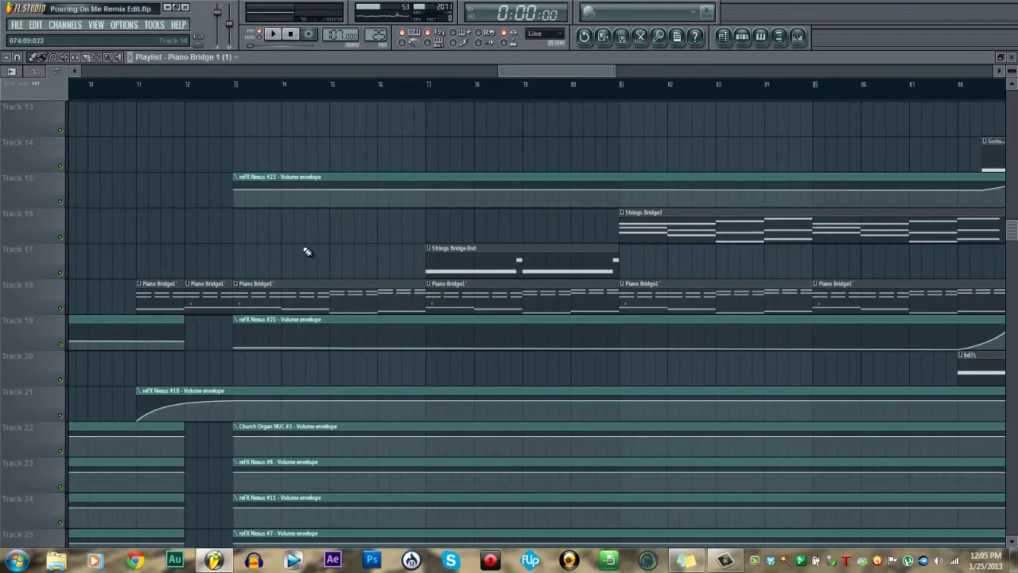
{"action": "left_click", "coordinate": [203, 58]}
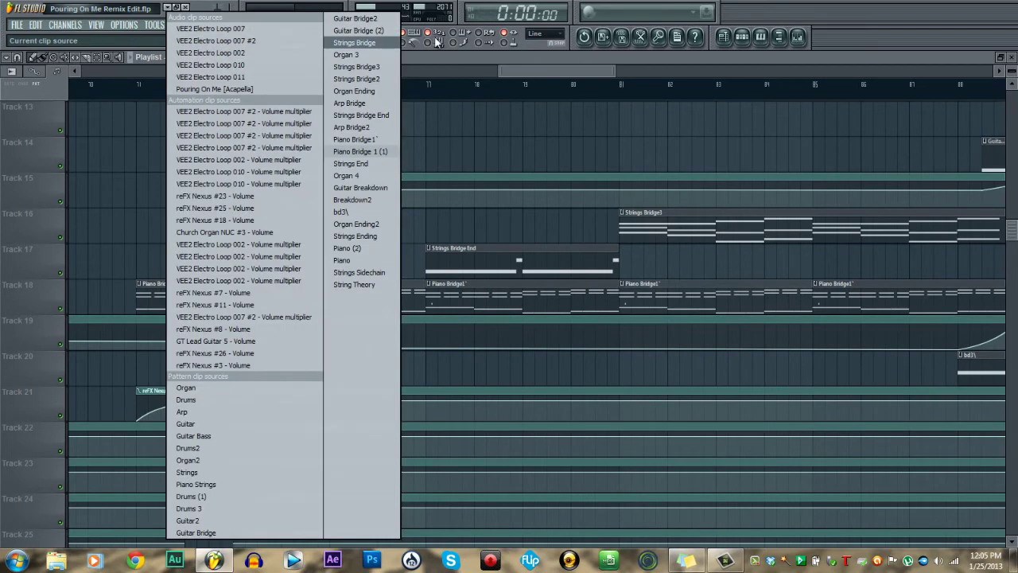
{"action": "left_click", "coordinate": [520, 71]}
{"action": "left_click", "coordinate": [223, 95]}
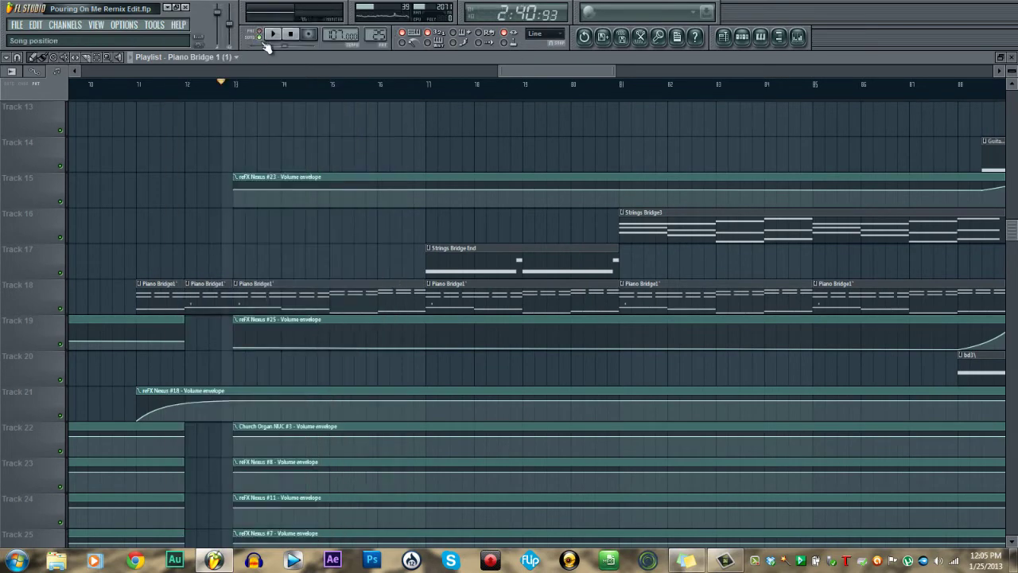
{"action": "left_click", "coordinate": [272, 34]}
{"action": "scroll", "coordinate": [276, 247], "scroll_direction": "up", "scroll_amount": 1}
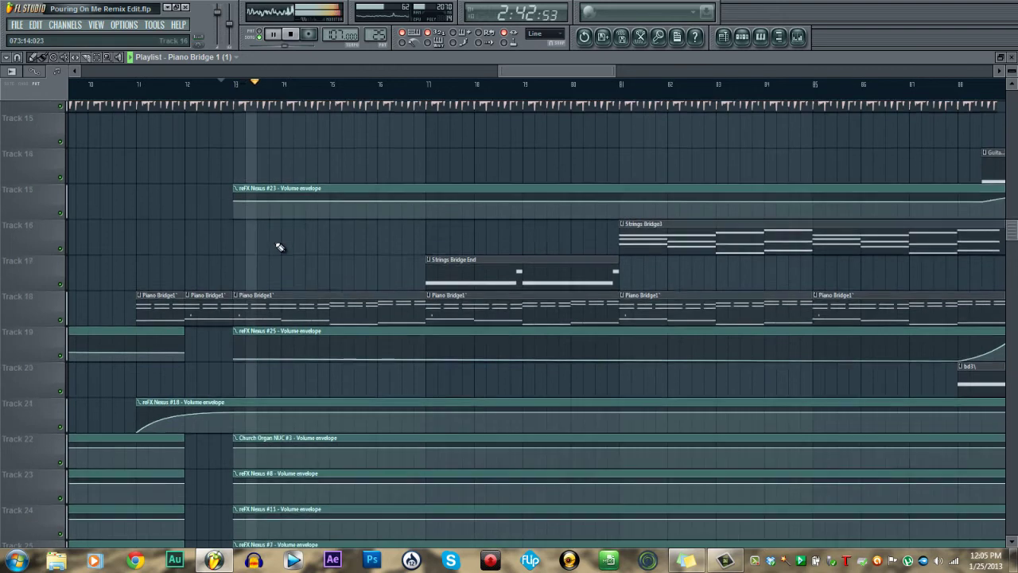
{"action": "scroll", "coordinate": [273, 238], "scroll_direction": "up", "scroll_amount": 1}
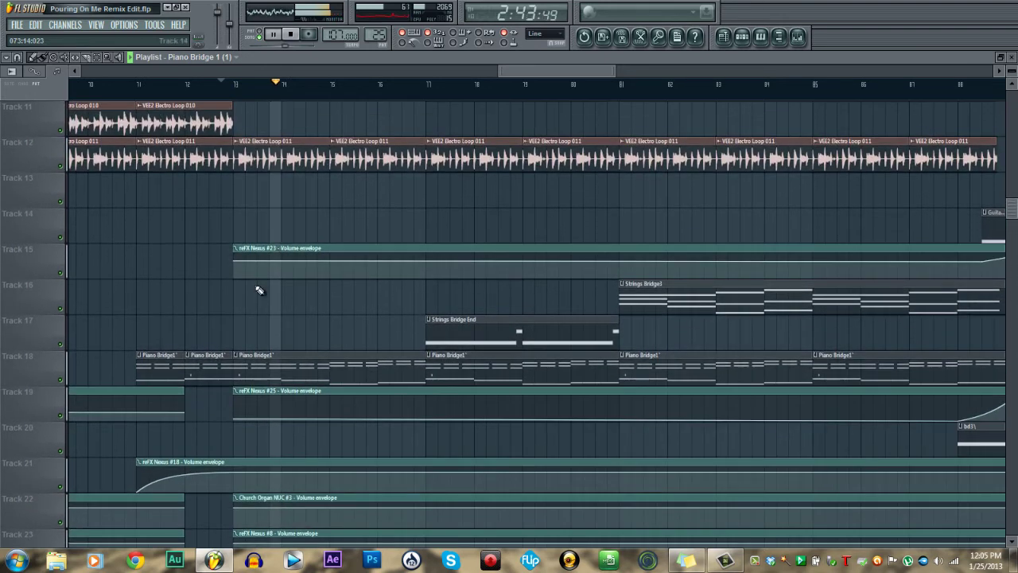
- Try Piano Bridge 1 (1) clips at bar 73 on Track 16 and bar 81 on Track 17, removing the Piano Bridge1` clips at bars 77 and 81
{"action": "left_click", "coordinate": [237, 342]}
{"action": "left_click_drag", "start_coordinate": [291, 318], "coordinate": [288, 298]}
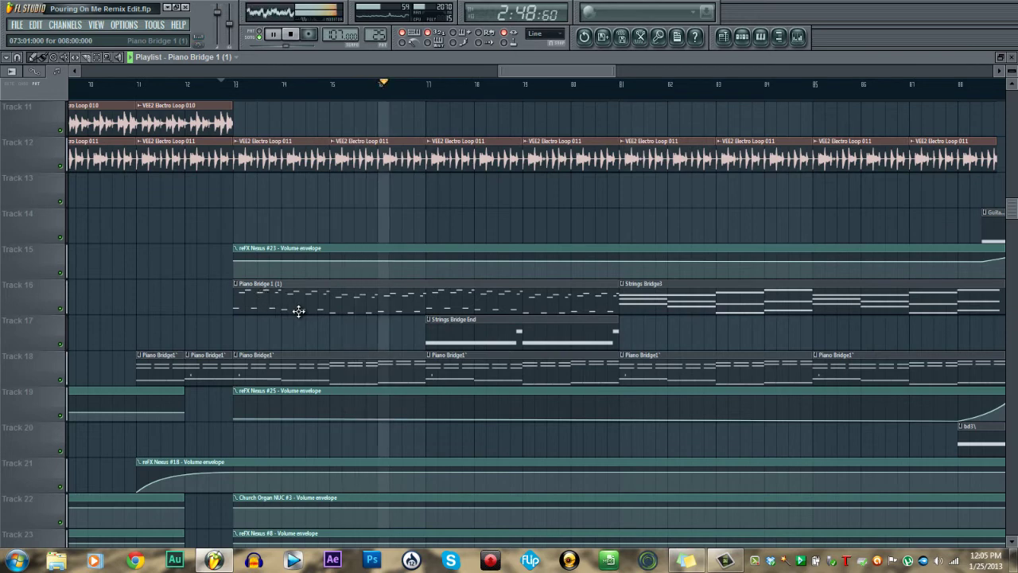
{"action": "right_click", "coordinate": [462, 370]}
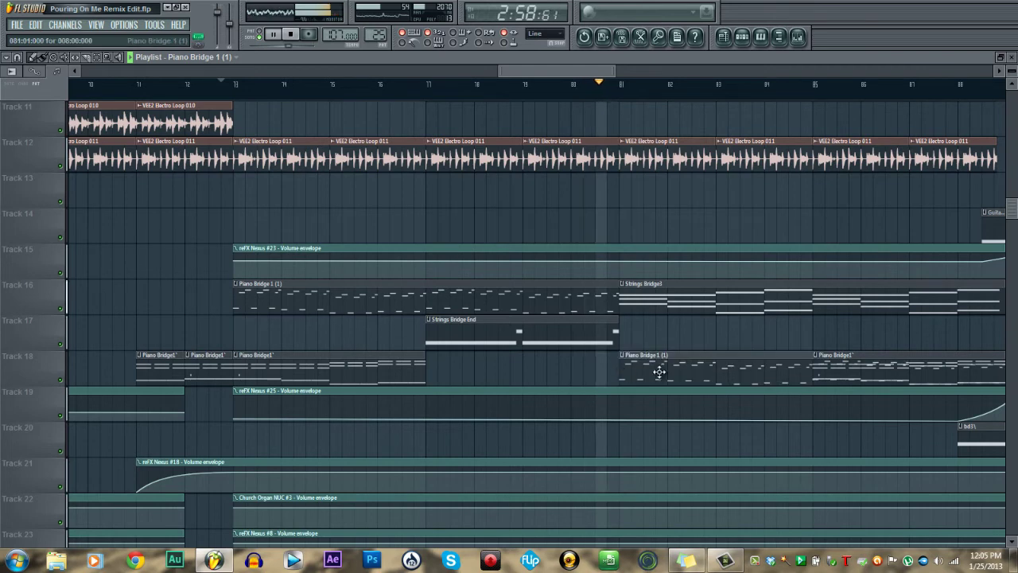
{"action": "left_click_drag", "start_coordinate": [656, 368], "coordinate": [652, 327]}
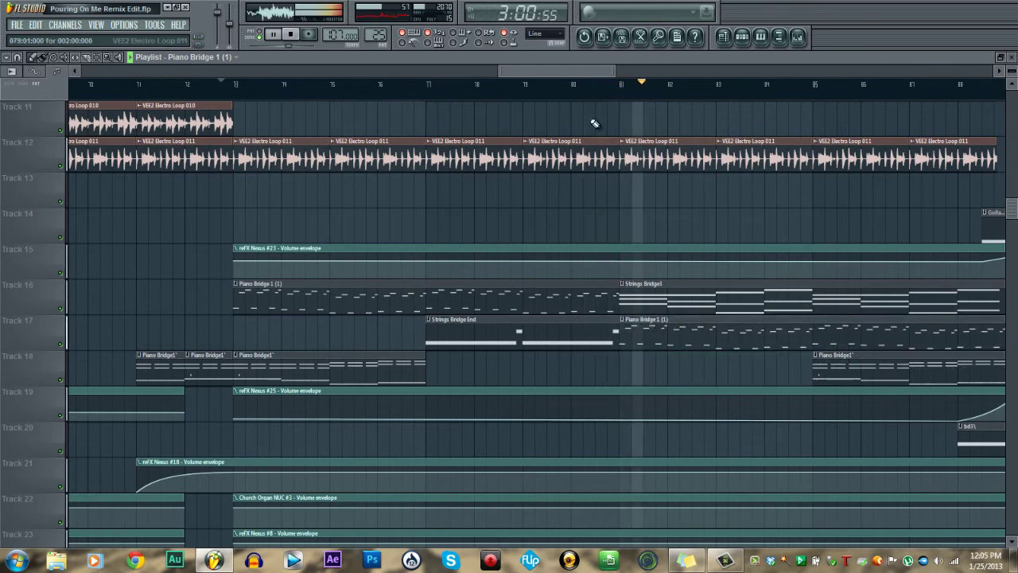
- Try deleting the Piano Bridge 1 (1) clip at bar 81 on Track 17 during playback, and stop the song
{"action": "scroll", "coordinate": [365, 119], "scroll_direction": "right", "scroll_amount": 5}
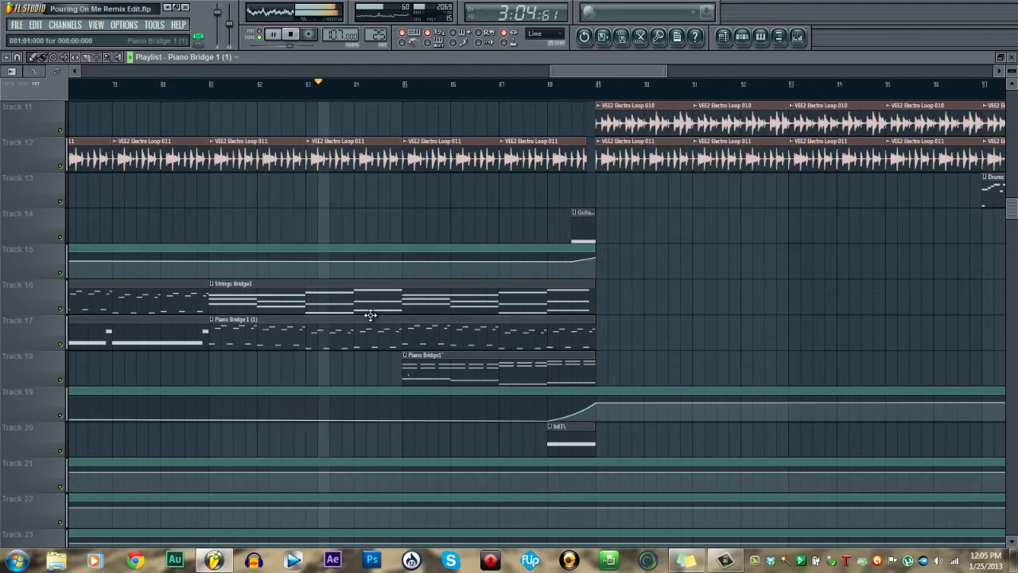
{"action": "scroll", "coordinate": [370, 315], "scroll_direction": "up", "scroll_amount": 1}
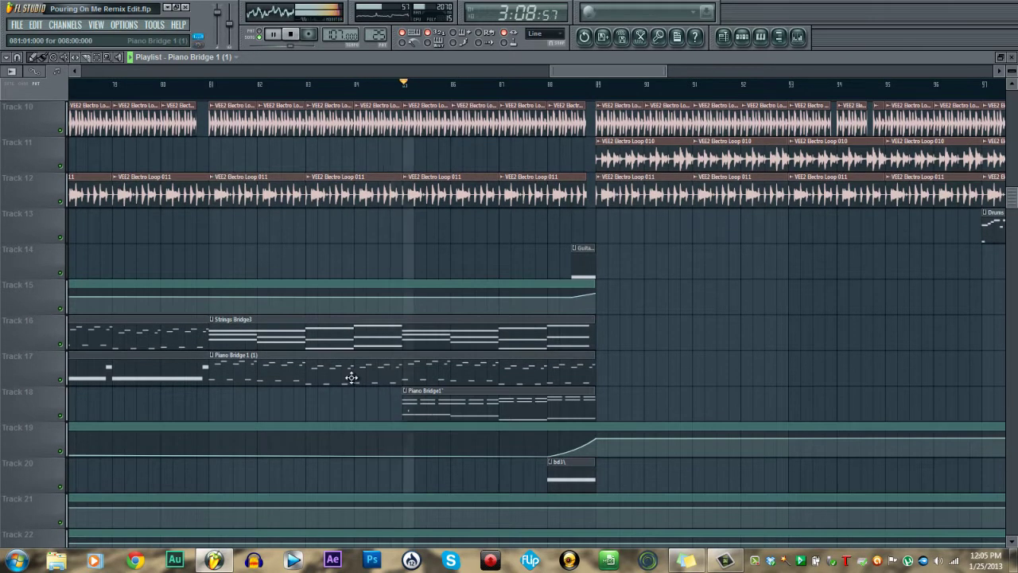
{"action": "right_click", "coordinate": [351, 377]}
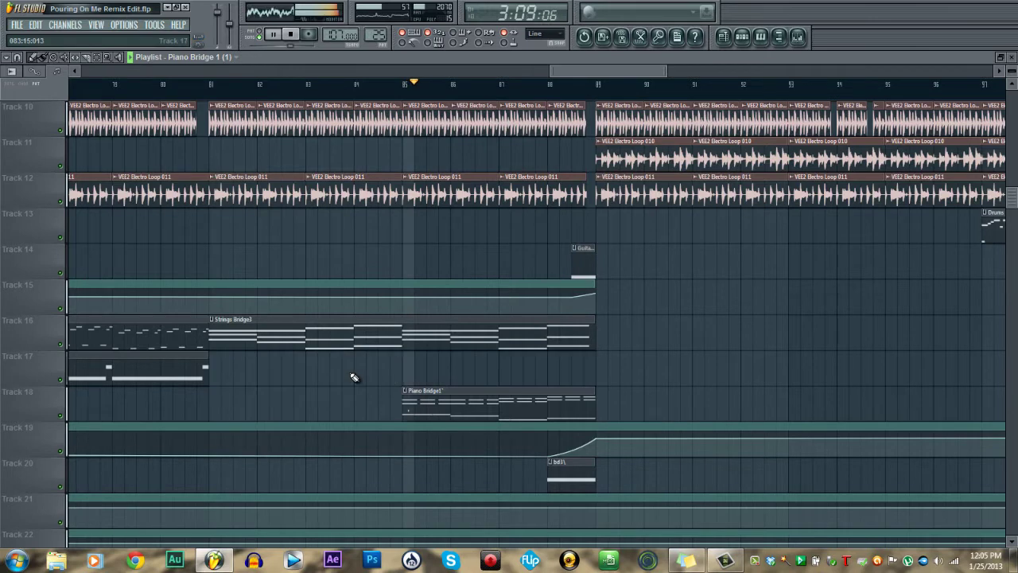
{"action": "left_click", "coordinate": [36, 25]}
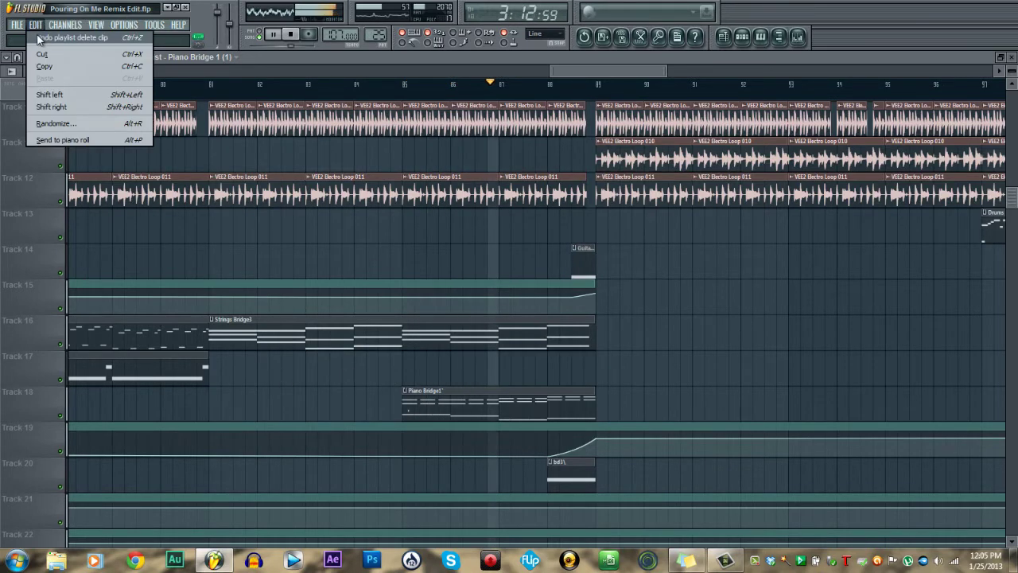
{"action": "left_click", "coordinate": [39, 38]}
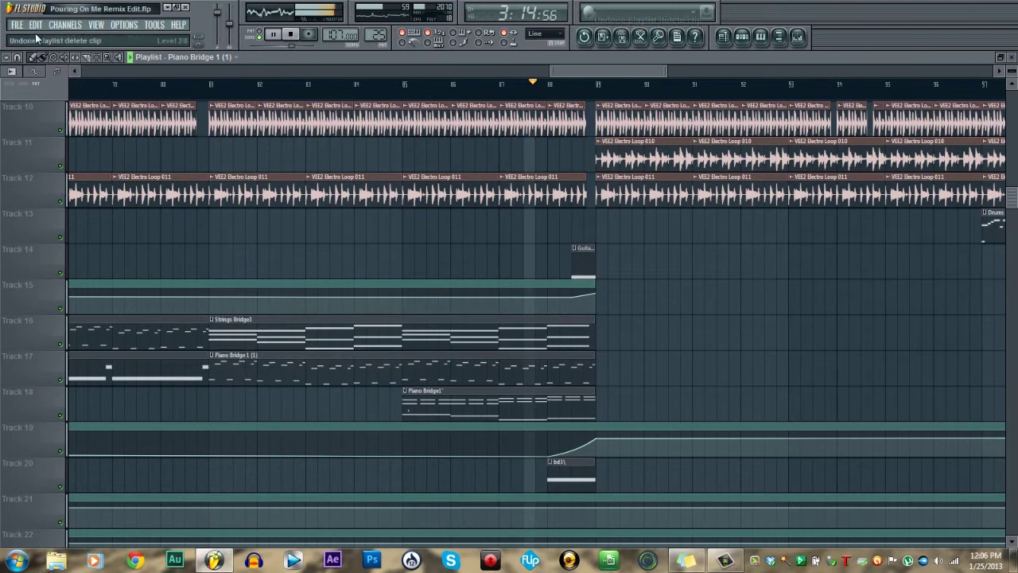
{"action": "left_click", "coordinate": [36, 24]}
{"action": "left_click", "coordinate": [40, 36]}
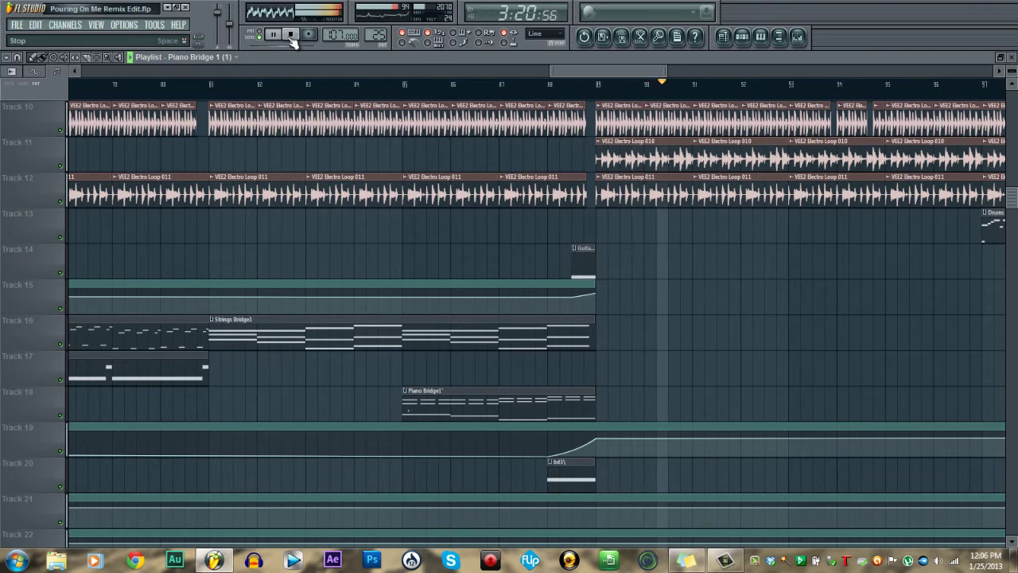
{"action": "left_click", "coordinate": [291, 36]}
- Undo all the trial clip additions, moves and deletions on Tracks 16 to 18 of the playlist
{"action": "left_click", "coordinate": [35, 24]}
{"action": "left_click", "coordinate": [39, 35]}
{"action": "left_click", "coordinate": [36, 24]}
{"action": "left_click", "coordinate": [40, 36]}
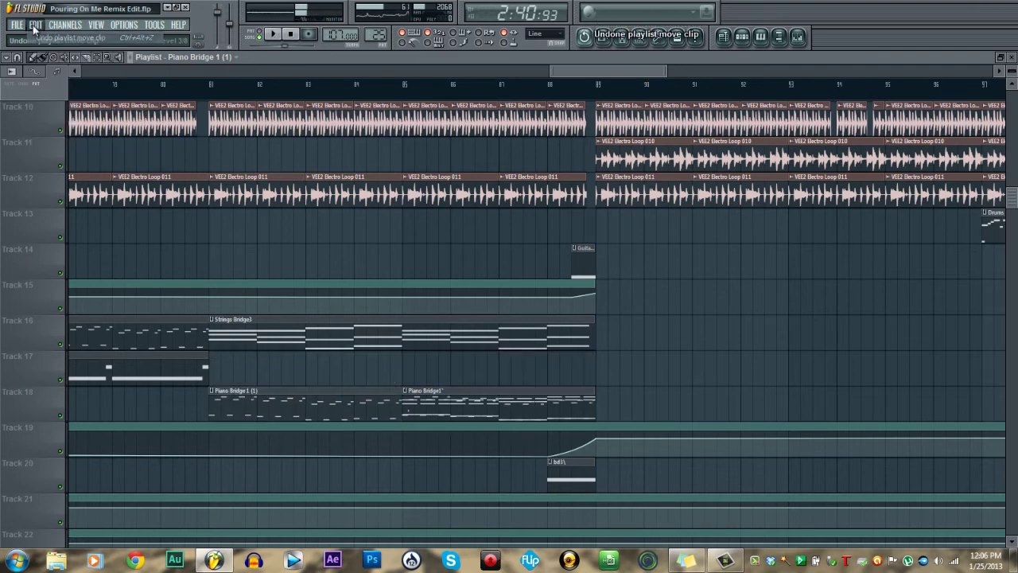
{"action": "left_click", "coordinate": [36, 25]}
{"action": "left_click", "coordinate": [39, 36]}
{"action": "left_click", "coordinate": [36, 25]}
{"action": "left_click", "coordinate": [40, 36]}
{"action": "left_click", "coordinate": [36, 24]}
{"action": "left_click", "coordinate": [40, 36]}
{"action": "left_click", "coordinate": [36, 25]}
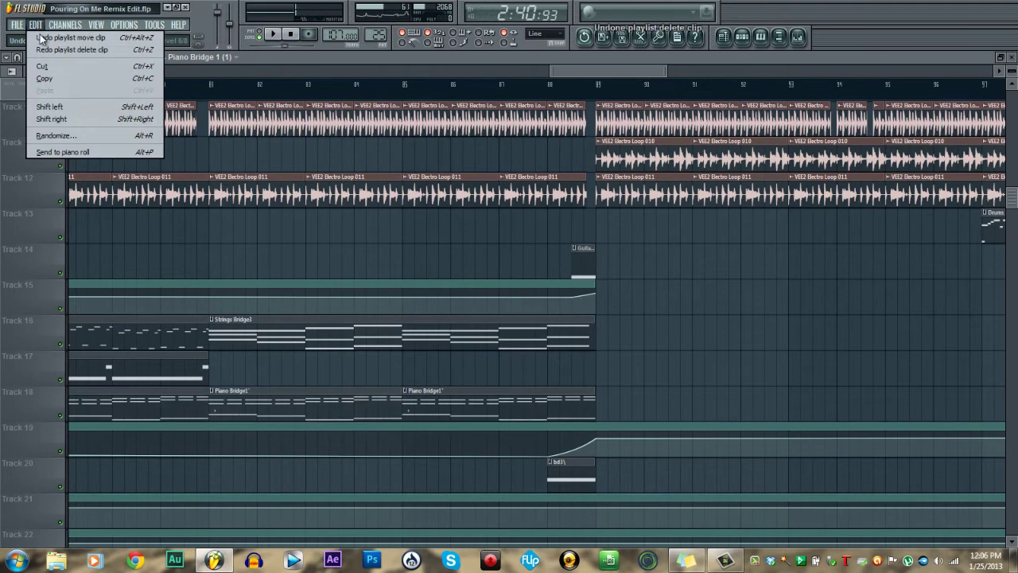
{"action": "left_click", "coordinate": [39, 36]}
{"action": "left_click", "coordinate": [35, 24]}
{"action": "left_click", "coordinate": [40, 36]}
{"action": "left_click", "coordinate": [36, 25]}
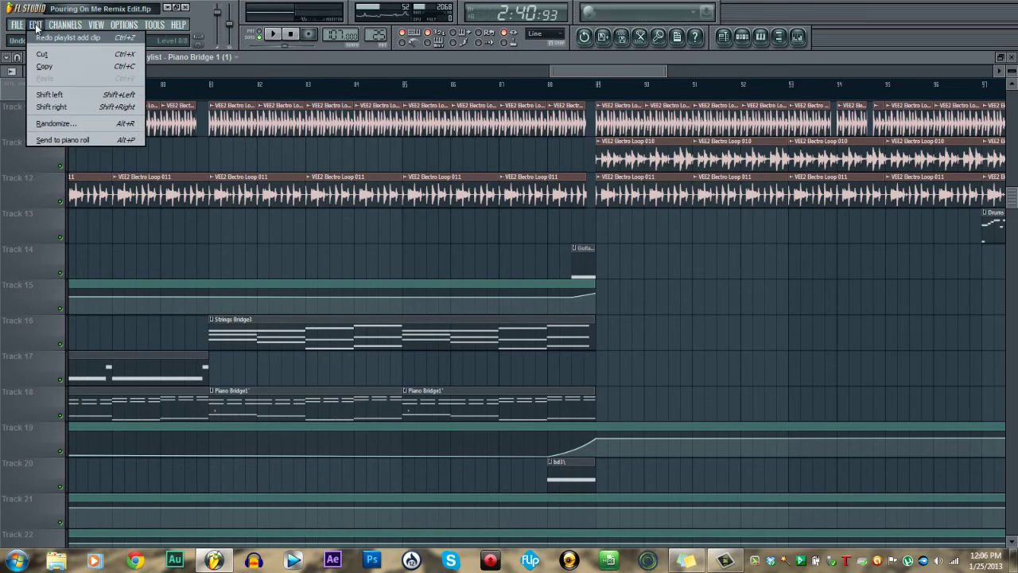
{"action": "left_click", "coordinate": [40, 36]}
- Close the playlist, select and play the Strings End pattern, and bring its reFX Nexus #21 channel into view
{"action": "left_click", "coordinate": [1012, 57]}
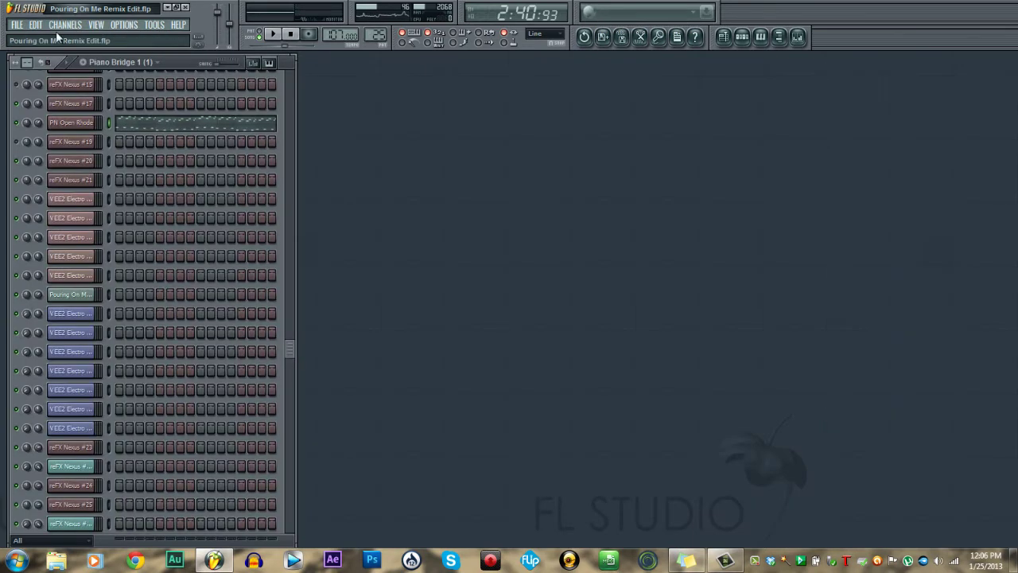
{"action": "left_click", "coordinate": [135, 64]}
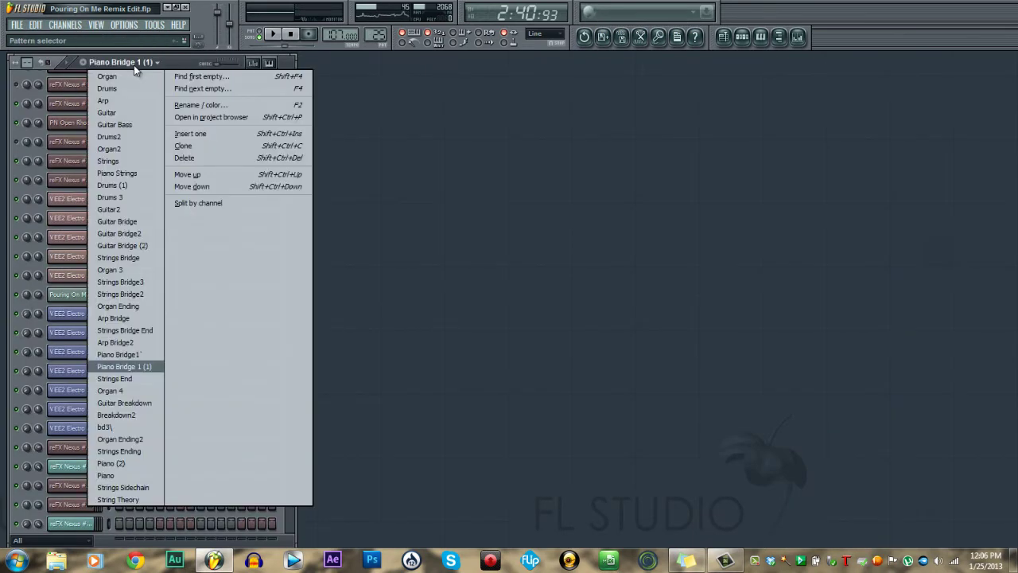
{"action": "left_click", "coordinate": [131, 378]}
{"action": "left_click", "coordinate": [273, 36]}
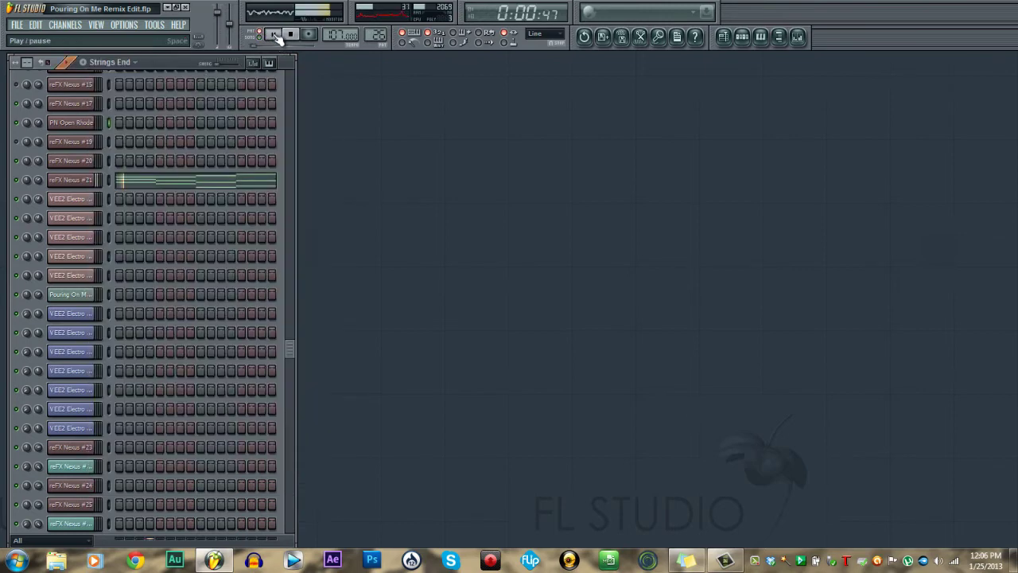
{"action": "scroll", "coordinate": [210, 234], "scroll_direction": "up", "scroll_amount": 5}
{"action": "scroll", "coordinate": [211, 234], "scroll_direction": "down", "scroll_amount": 10}
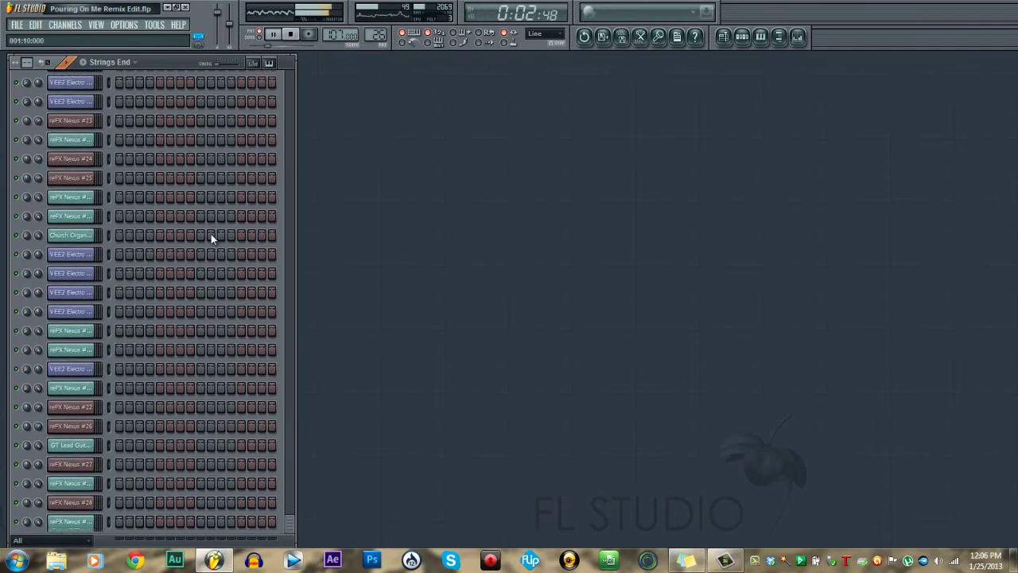
{"action": "scroll", "coordinate": [211, 234], "scroll_direction": "up", "scroll_amount": 12}
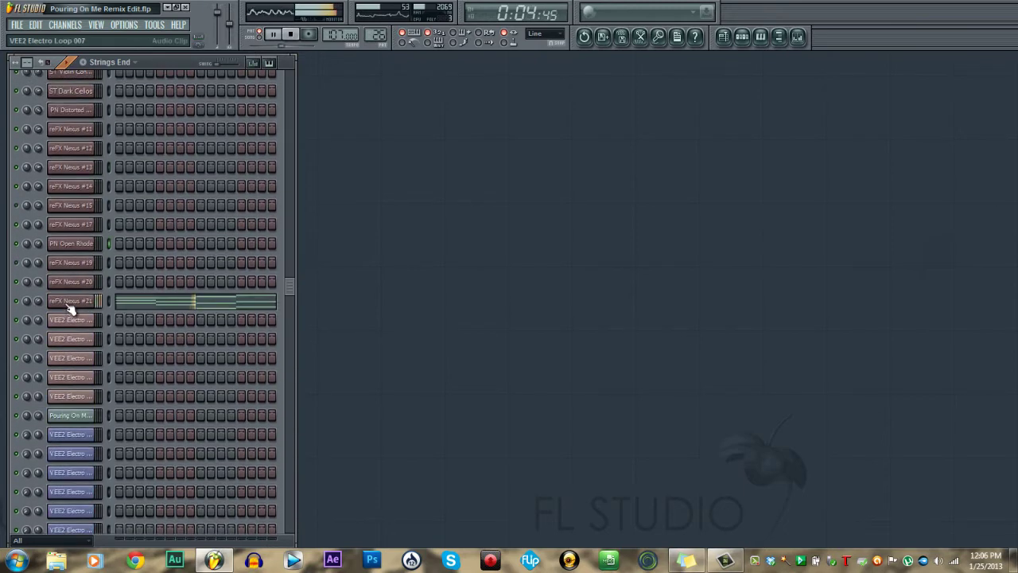
- Inspect the Nexus instrument on the reFX Nexus #21 channel, then close the instrument and channel settings windows
{"action": "left_click", "coordinate": [71, 302]}
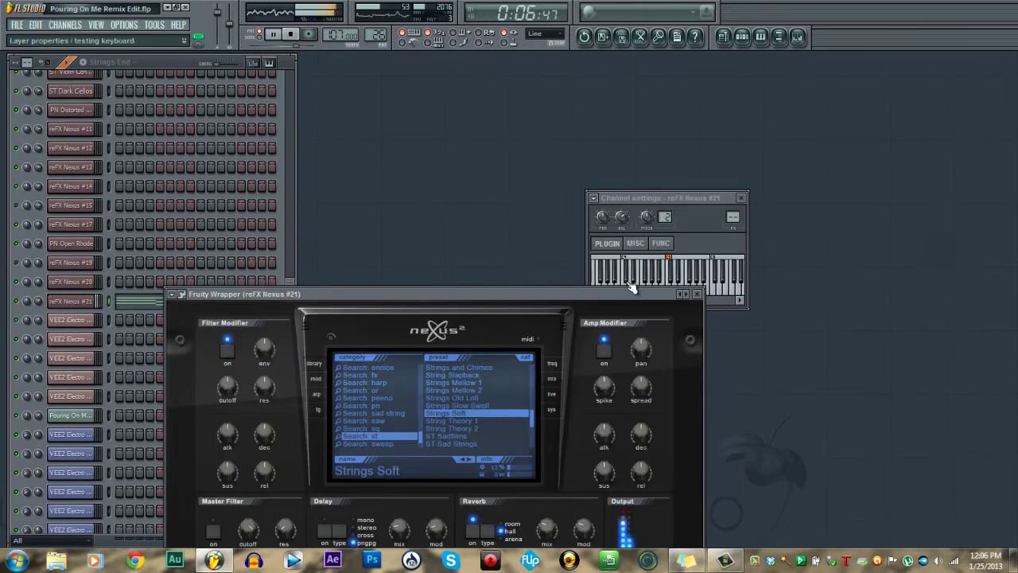
{"action": "left_click", "coordinate": [697, 293]}
{"action": "left_click", "coordinate": [742, 197]}
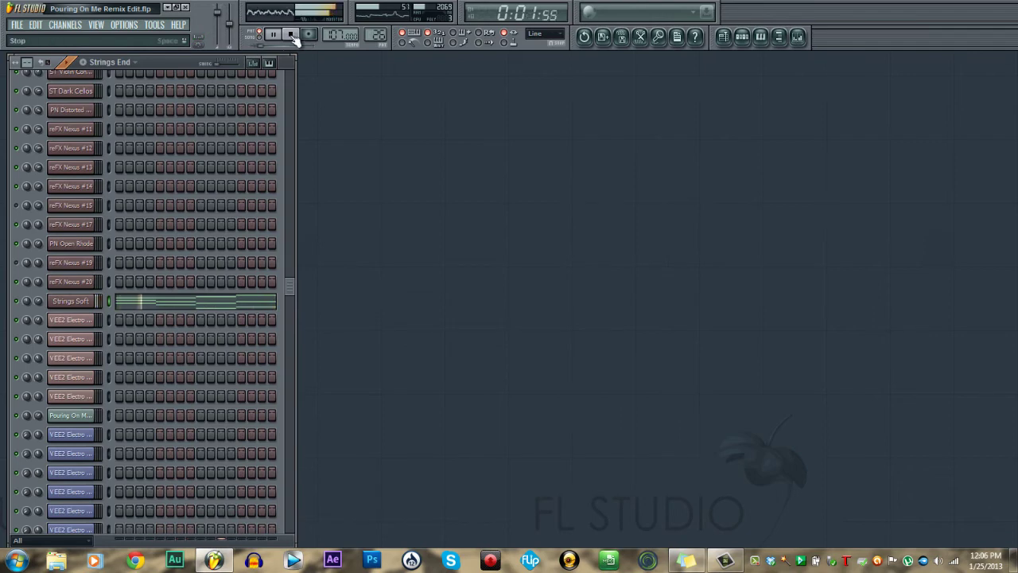
- Show the playlist's ending section around bars 106 to 125, then close the playlist
{"action": "left_click", "coordinate": [97, 25]}
{"action": "left_click", "coordinate": [107, 43]}
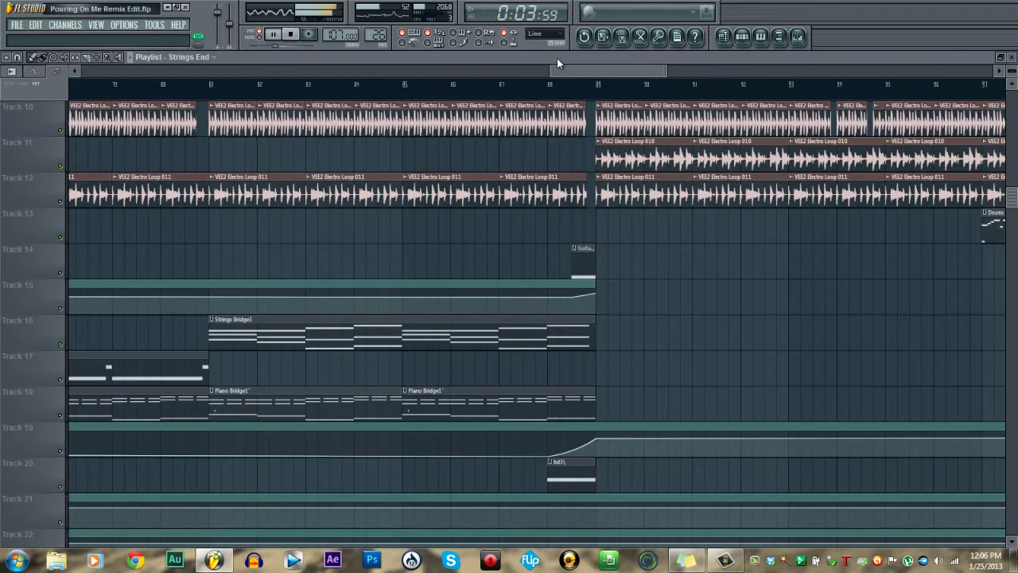
{"action": "left_click_drag", "start_coordinate": [564, 74], "coordinate": [753, 173]}
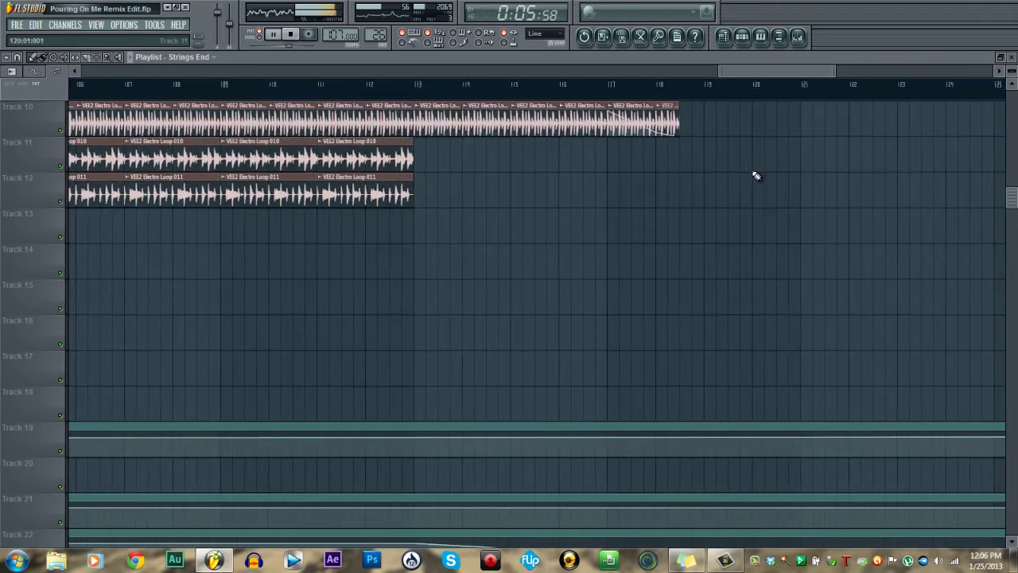
{"action": "left_click", "coordinate": [1011, 57]}
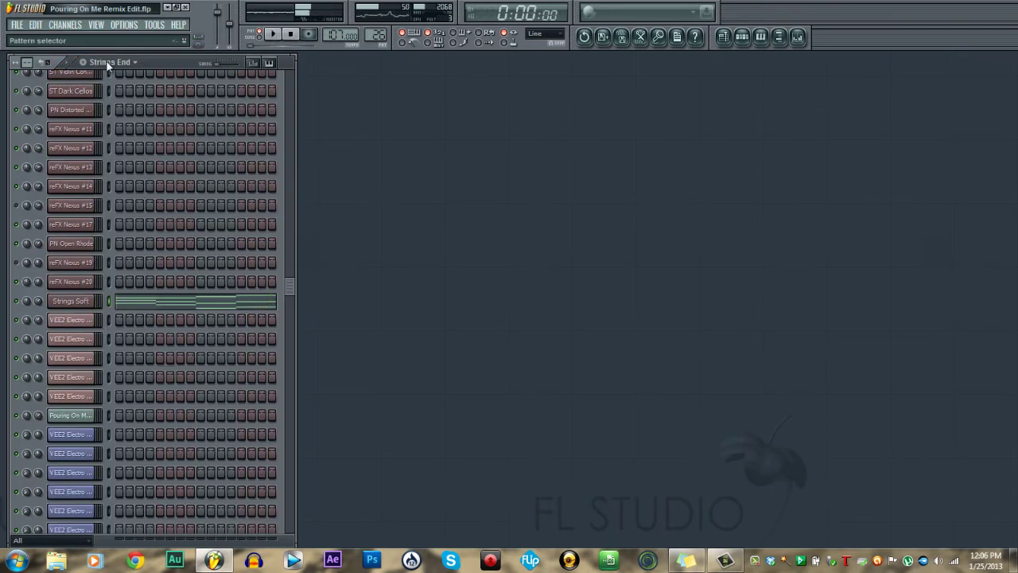
- Play the Guitar Breakdown pattern with its reFX Nexus #23 channel in view, and play the Breakdown2 pattern
{"action": "left_click", "coordinate": [108, 64]}
{"action": "left_click", "coordinate": [123, 402]}
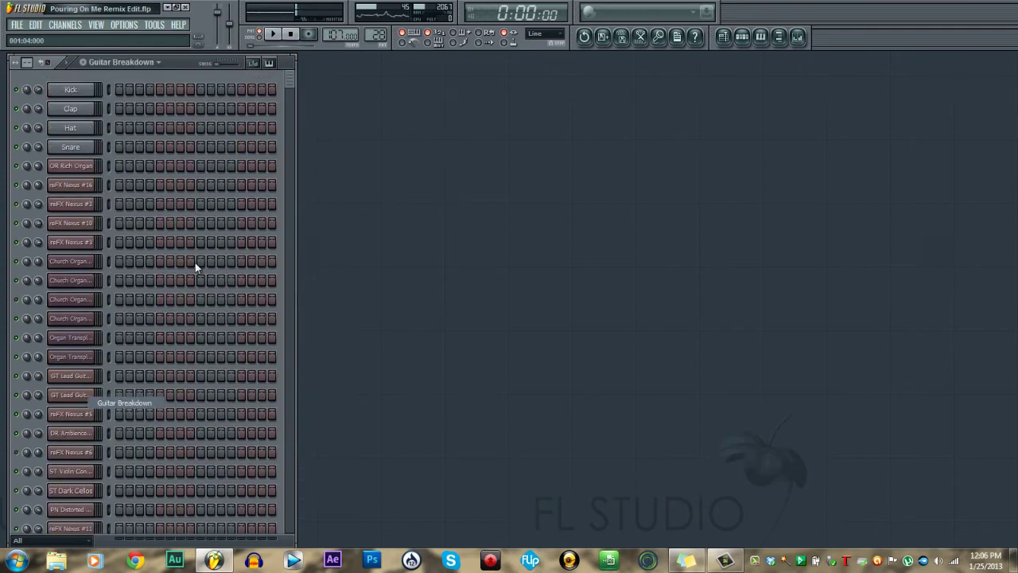
{"action": "scroll", "coordinate": [183, 292], "scroll_direction": "down", "scroll_amount": 15}
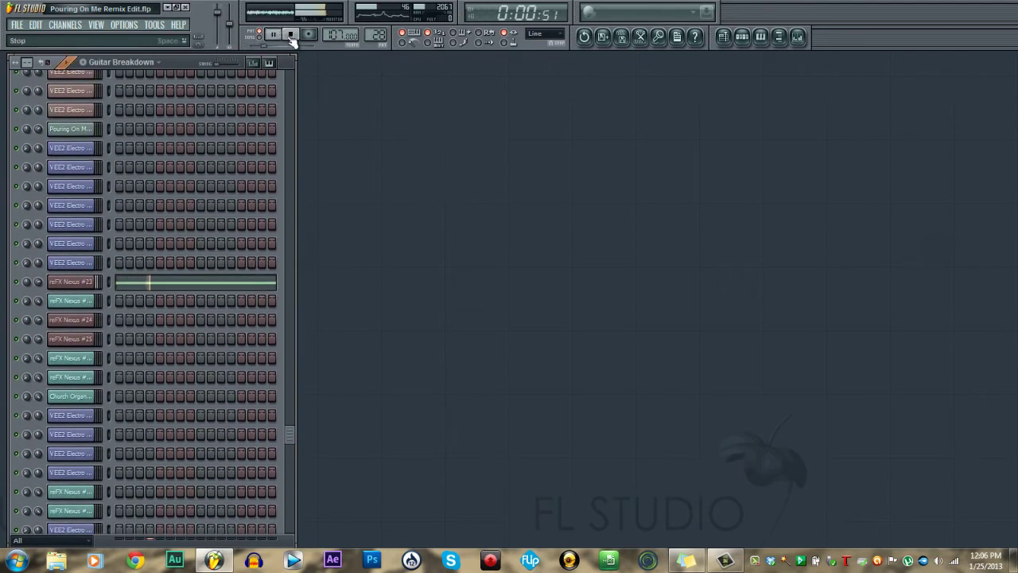
{"action": "left_click", "coordinate": [139, 67]}
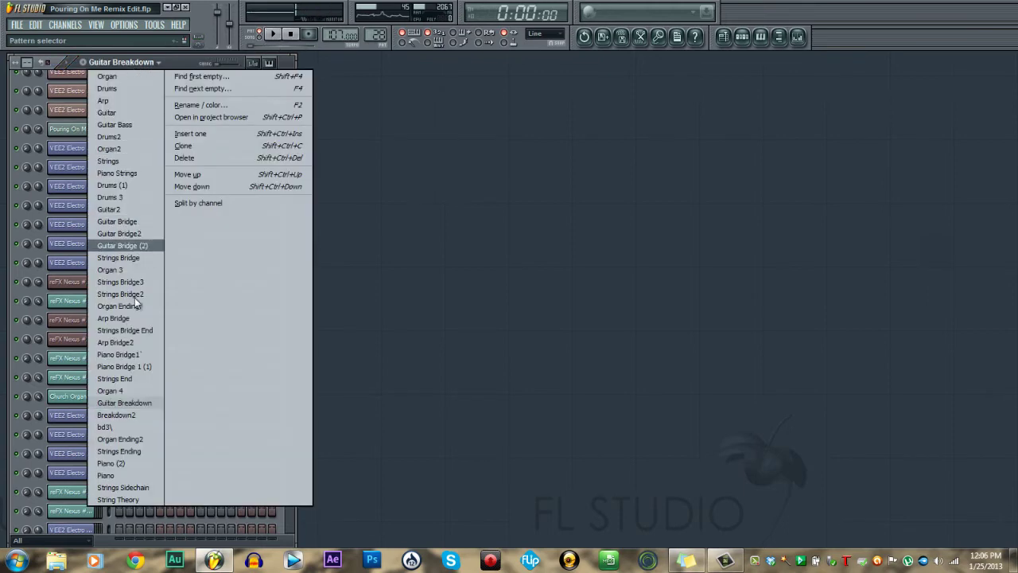
{"action": "left_click", "coordinate": [148, 415]}
{"action": "left_click", "coordinate": [282, 36]}
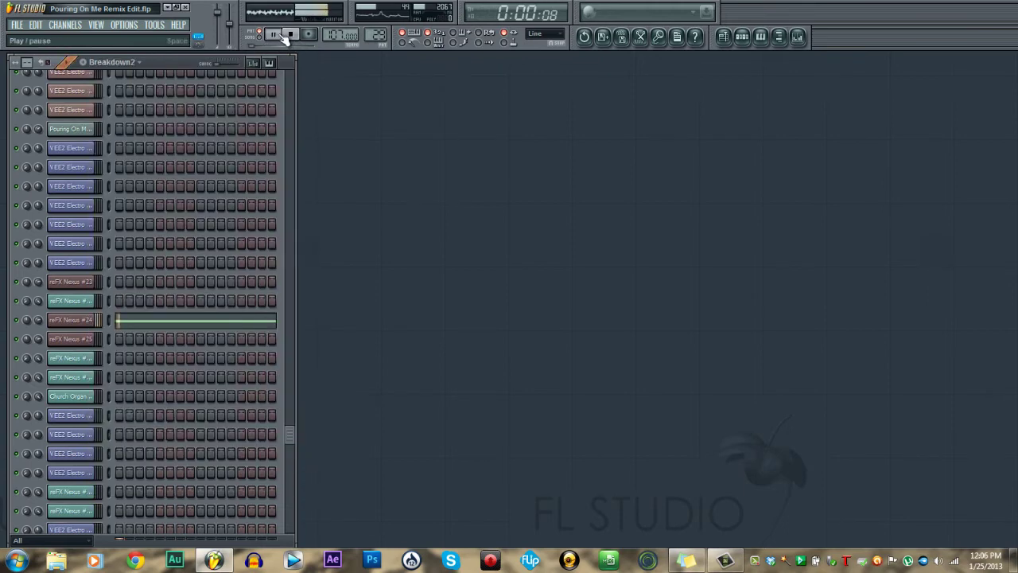
- Select the bd3\ pattern and play it on its reFX Nexus #25 channel
{"action": "left_click", "coordinate": [149, 62]}
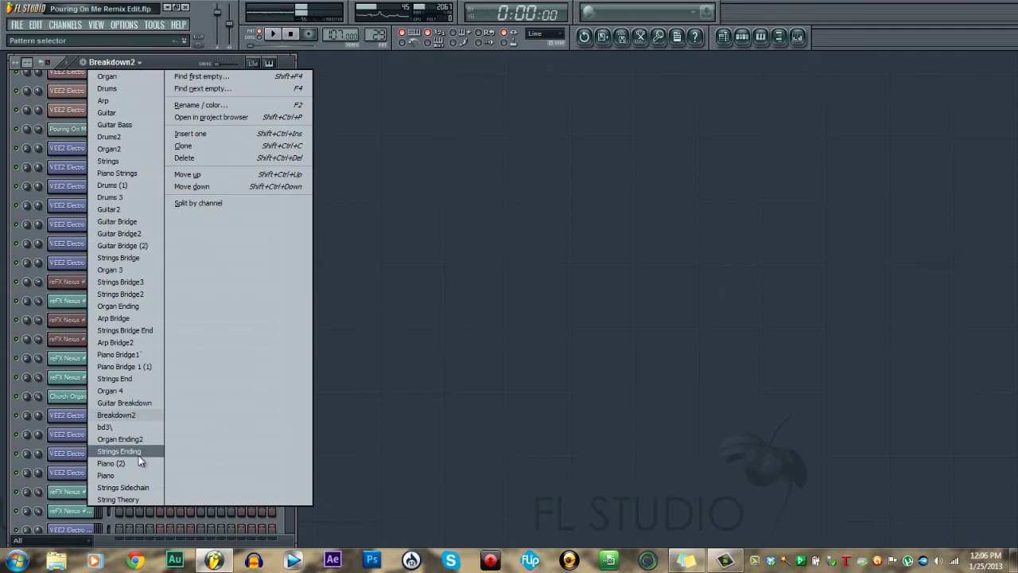
{"action": "key", "text": "Return"}
{"action": "left_click", "coordinate": [273, 34]}
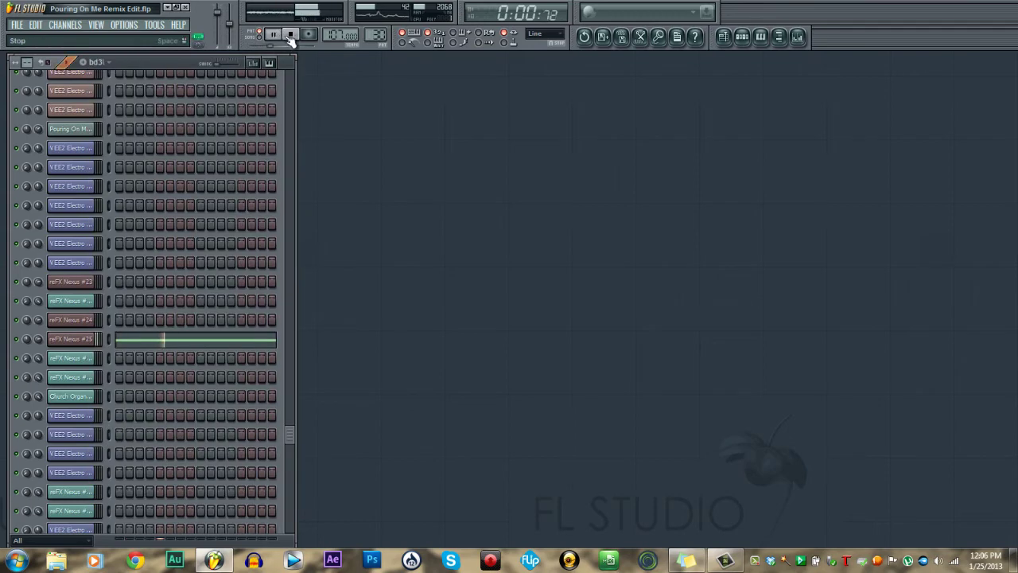
- Play the song in the playlist from bar 88 into the section at bar 89, then close the playlist and stop playback
{"action": "left_click", "coordinate": [96, 24]}
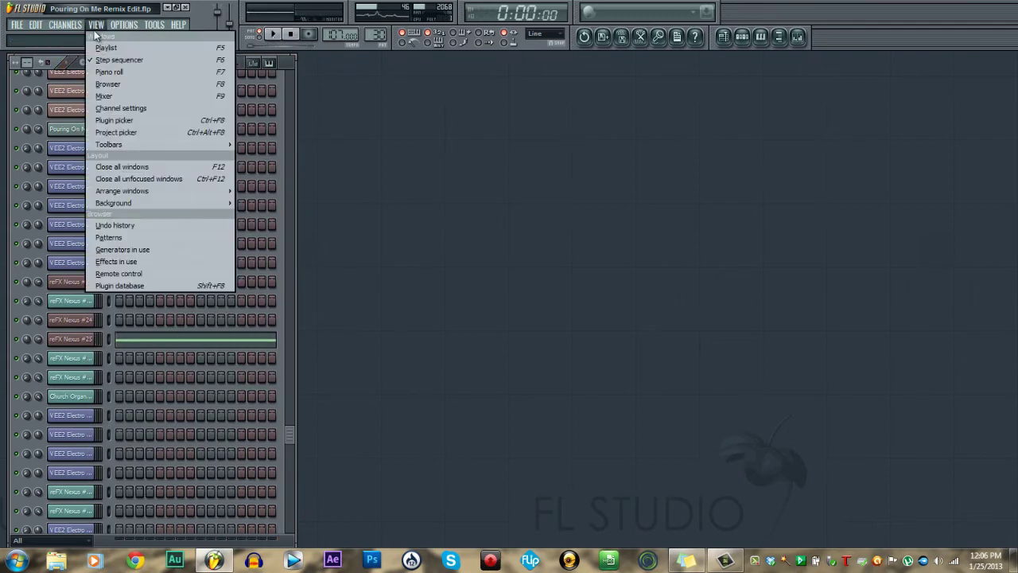
{"action": "left_click", "coordinate": [100, 50]}
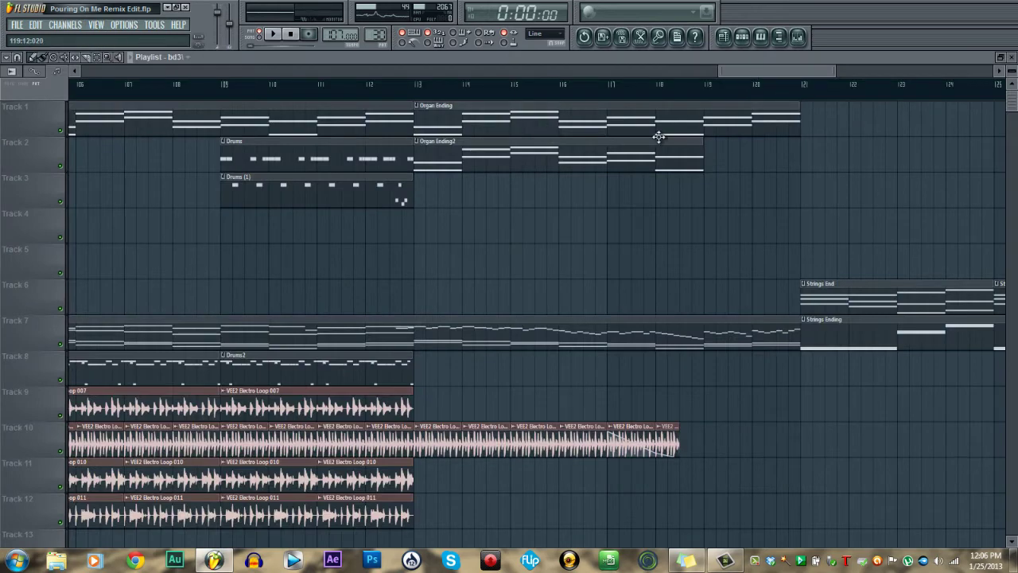
{"action": "scroll", "coordinate": [654, 244], "scroll_direction": "down", "scroll_amount": 6}
{"action": "scroll", "coordinate": [654, 236], "scroll_direction": "up", "scroll_amount": 6}
{"action": "left_click_drag", "start_coordinate": [736, 70], "coordinate": [558, 86]}
{"action": "scroll", "coordinate": [511, 209], "scroll_direction": "down", "scroll_amount": 6}
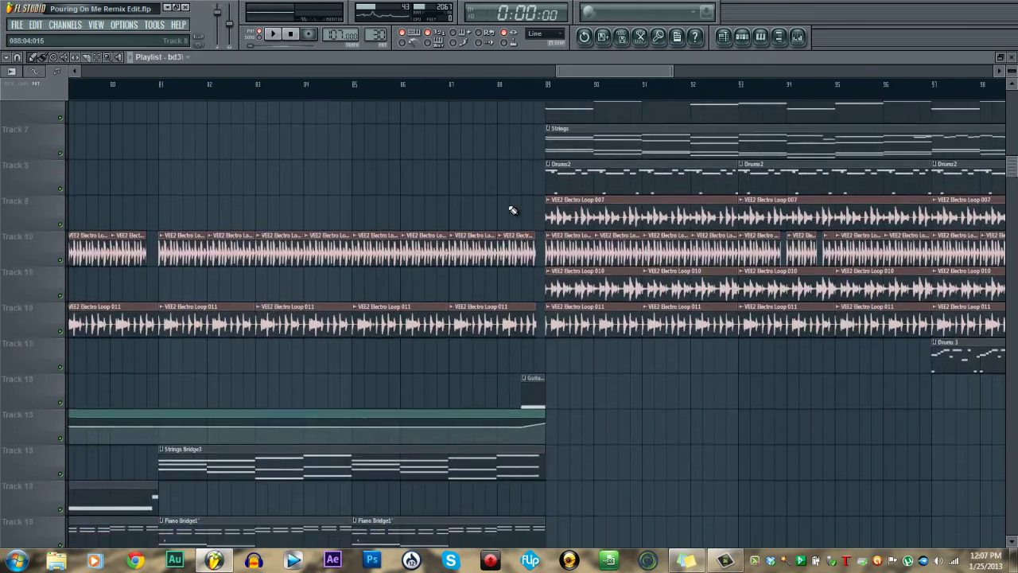
{"action": "left_click", "coordinate": [487, 89]}
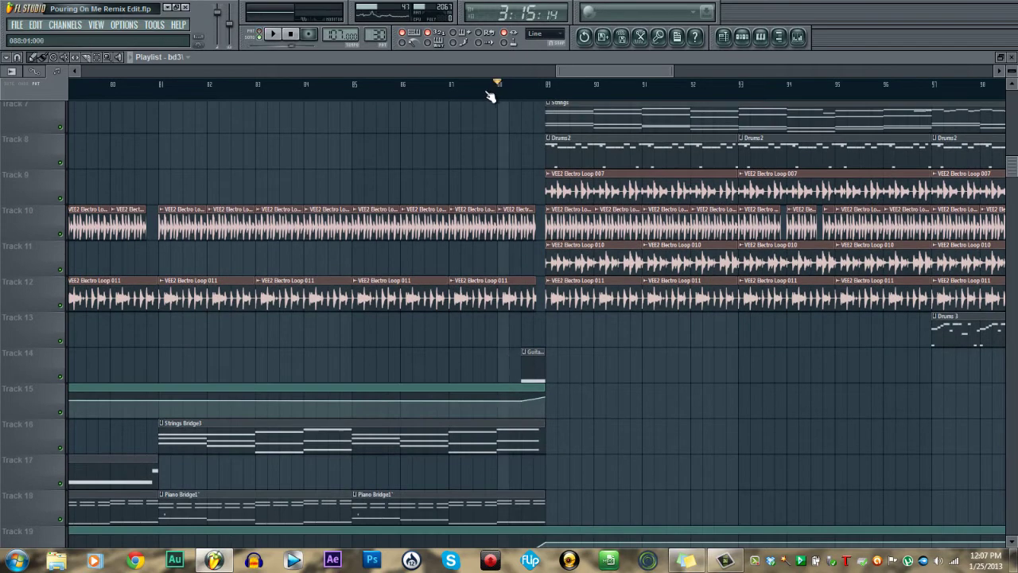
{"action": "left_click", "coordinate": [275, 35]}
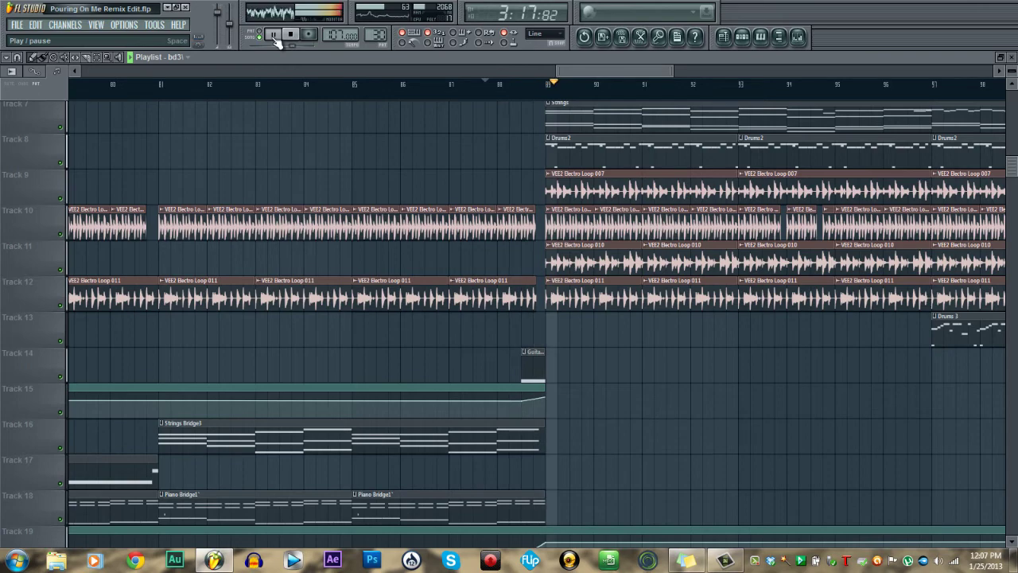
{"action": "scroll", "coordinate": [415, 173], "scroll_direction": "up", "scroll_amount": 6}
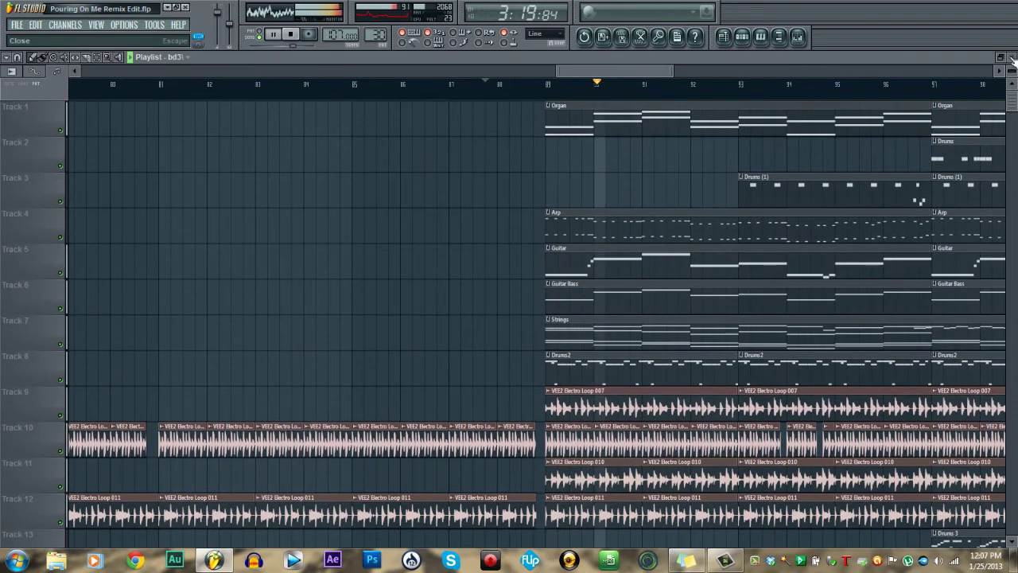
{"action": "left_click", "coordinate": [1011, 60]}
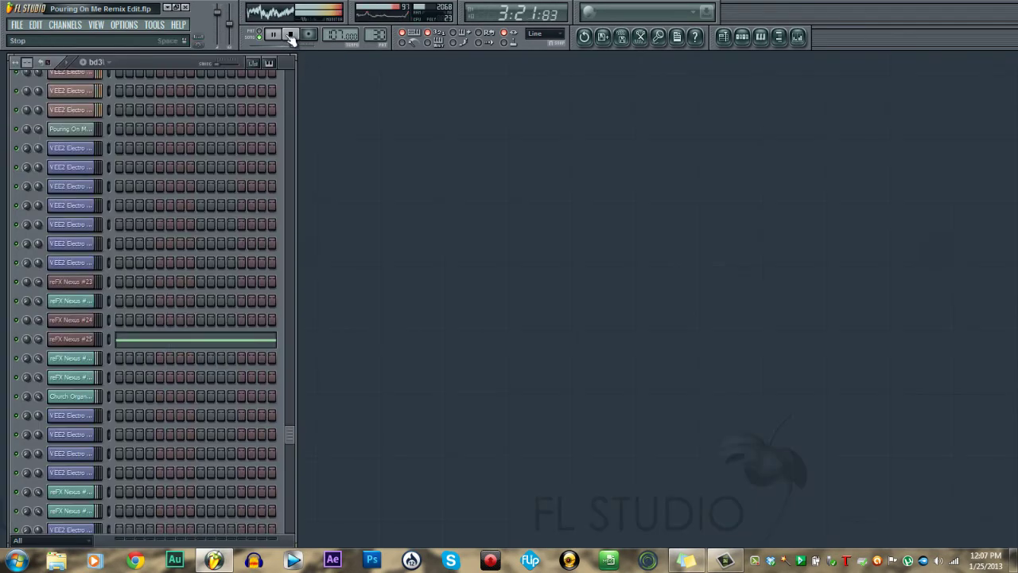
{"action": "left_click", "coordinate": [291, 37]}
- Select and play the Organ Ending2 pattern, then switch to the Strings Ending pattern
{"action": "left_click", "coordinate": [96, 62]}
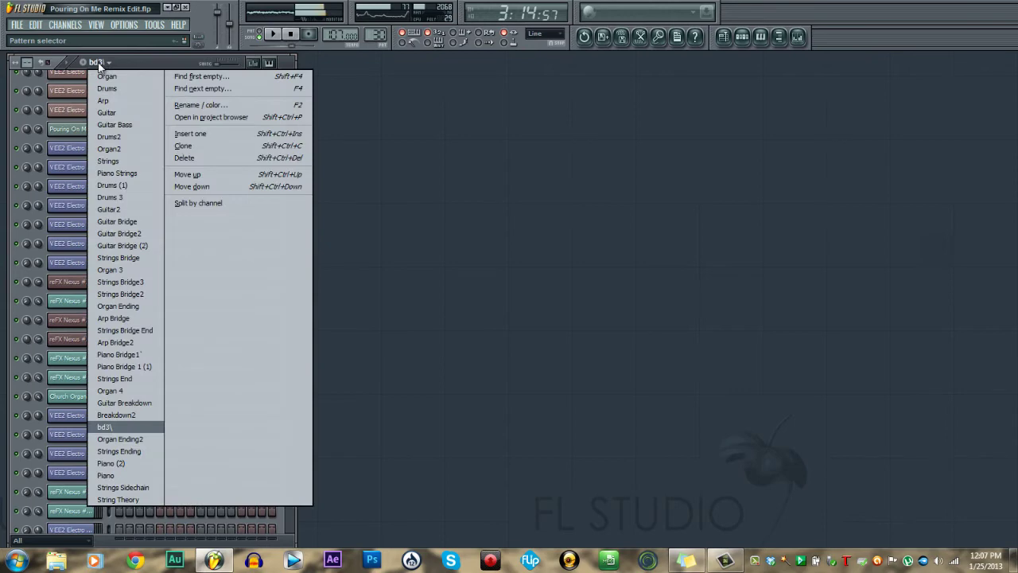
{"action": "left_click", "coordinate": [137, 443]}
{"action": "scroll", "coordinate": [219, 400], "scroll_direction": "up", "scroll_amount": 15}
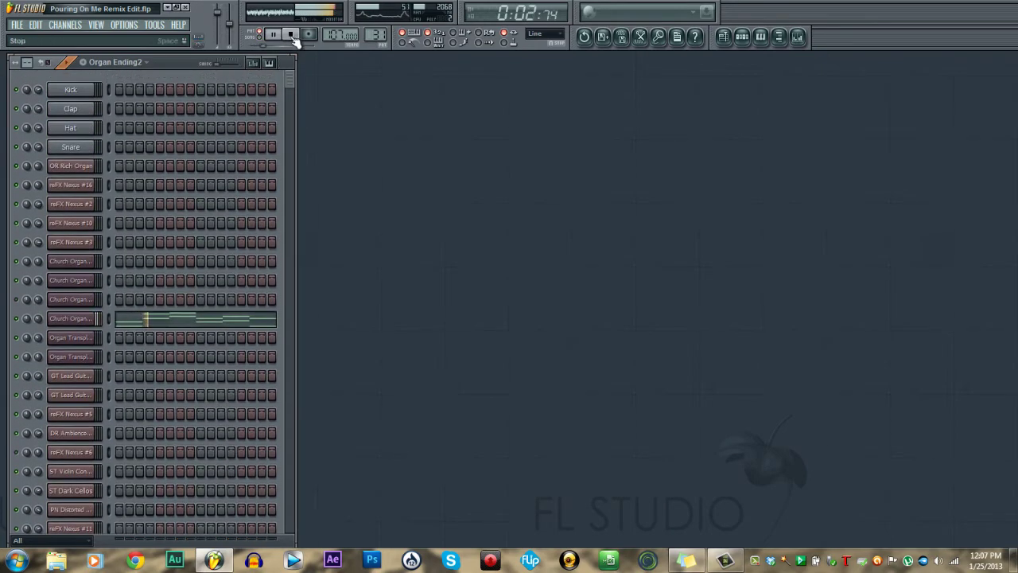
{"action": "left_click", "coordinate": [291, 35]}
{"action": "left_click", "coordinate": [146, 62]}
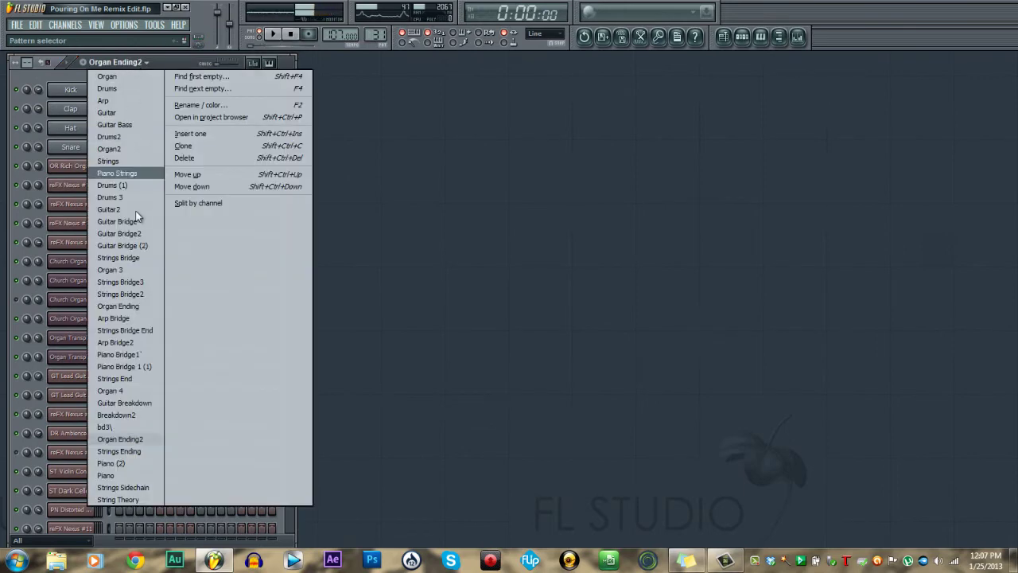
{"action": "left_click", "coordinate": [140, 454]}
- Play the Piano (2) pattern while viewing all its reFX Nexus #26 notes in the piano roll, then close it and stop playback
{"action": "left_click", "coordinate": [146, 62]}
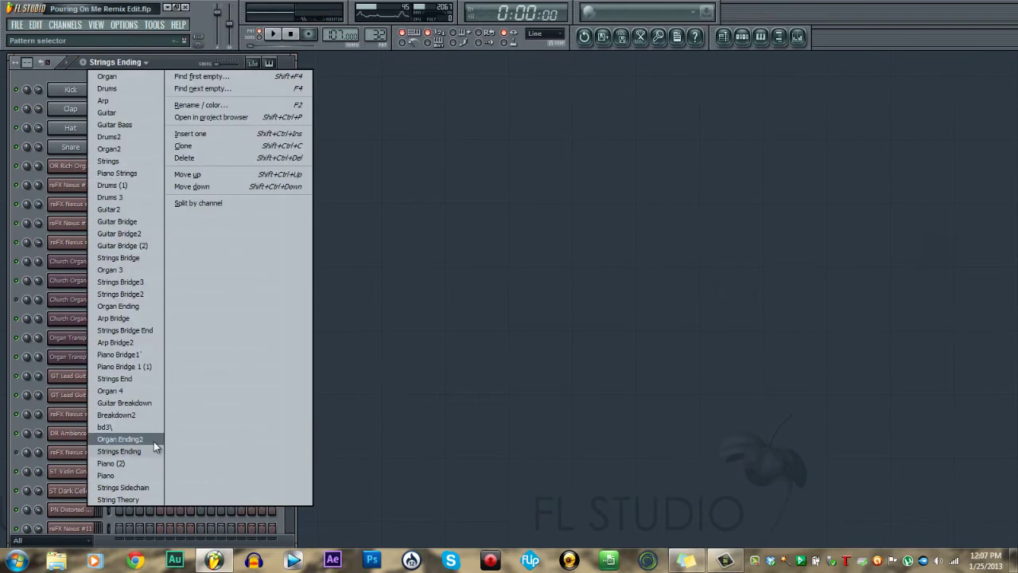
{"action": "left_click", "coordinate": [139, 463]}
{"action": "left_click", "coordinate": [273, 35]}
{"action": "scroll", "coordinate": [214, 209], "scroll_direction": "down", "scroll_amount": 10}
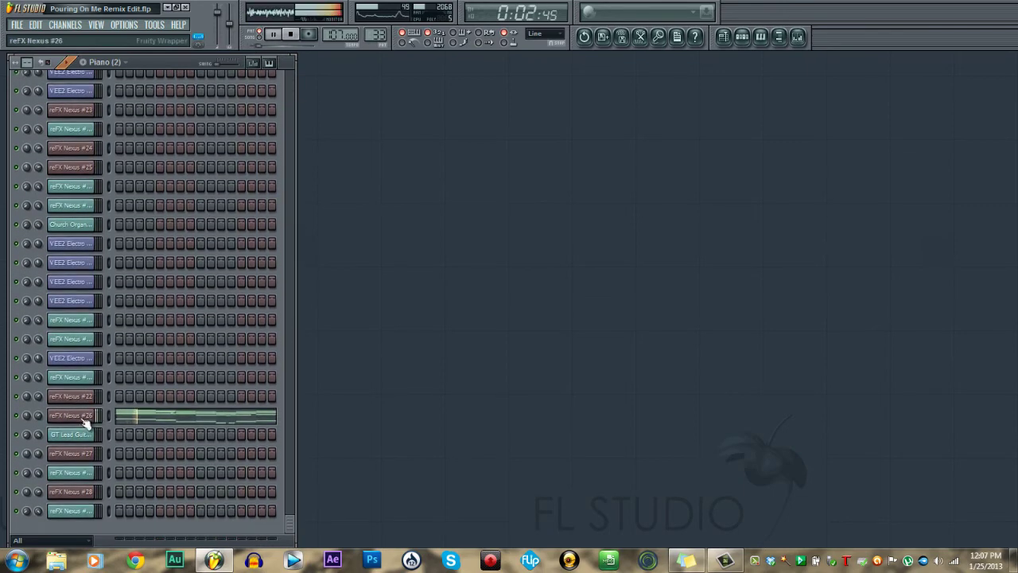
{"action": "right_click", "coordinate": [86, 424]}
{"action": "left_click", "coordinate": [131, 378]}
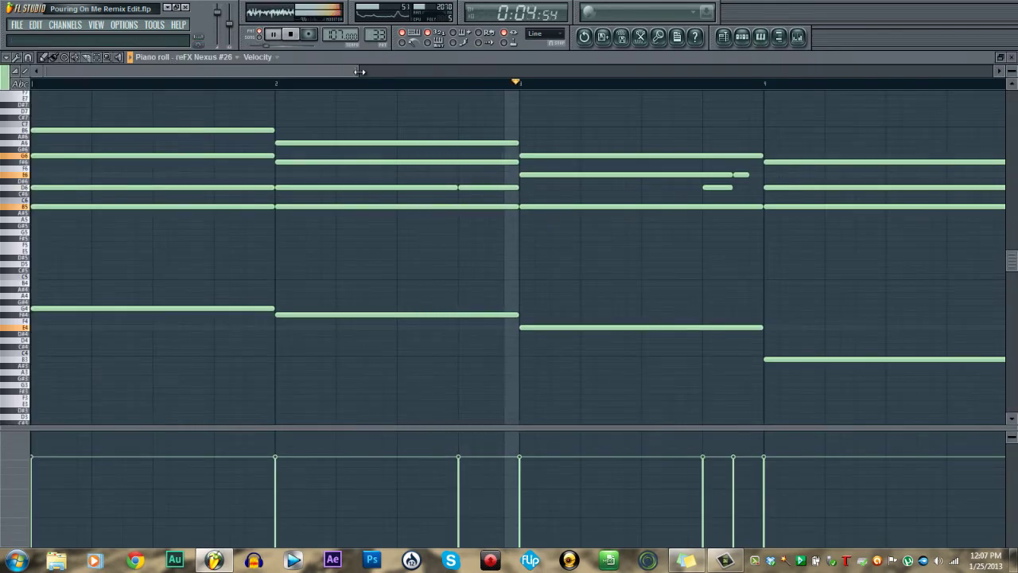
{"action": "left_click_drag", "start_coordinate": [359, 72], "coordinate": [902, 140]}
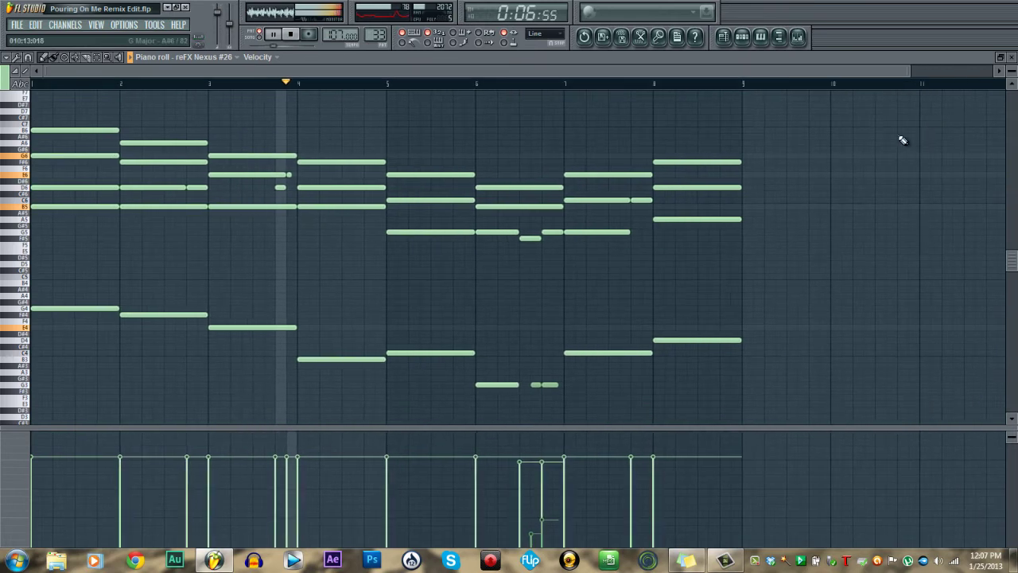
{"action": "left_click", "coordinate": [1012, 62]}
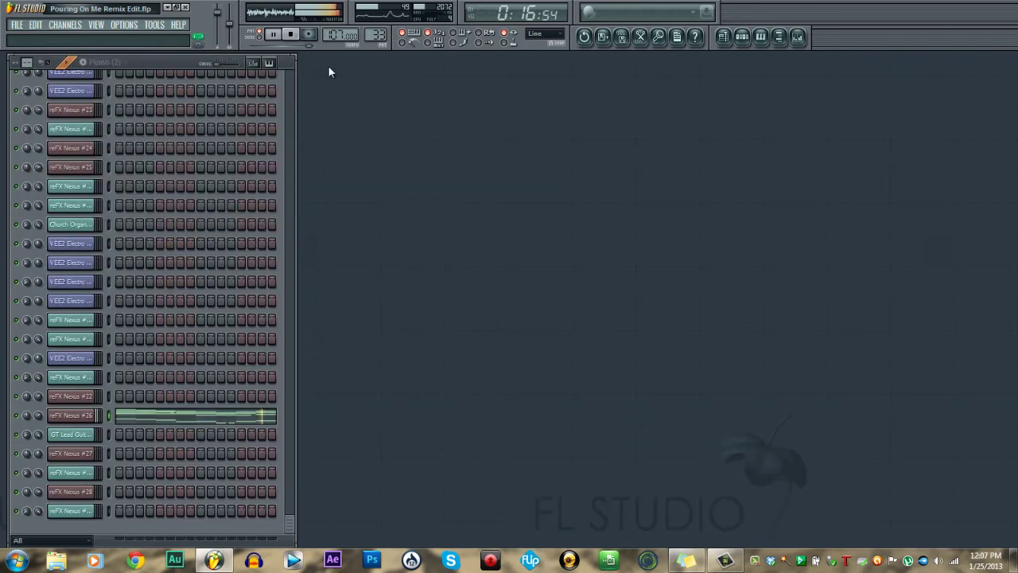
{"action": "left_click", "coordinate": [290, 35]}
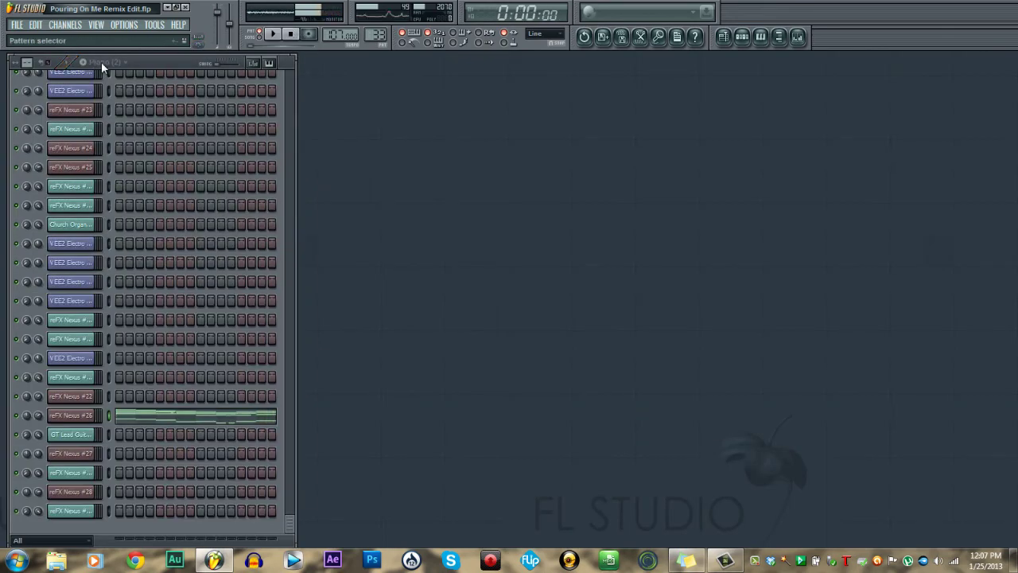
- Play the Piano pattern while viewing all its reFX Nexus #22 notes in the piano roll, then close it and stop playback
{"action": "left_click", "coordinate": [101, 62]}
{"action": "left_click", "coordinate": [106, 475]}
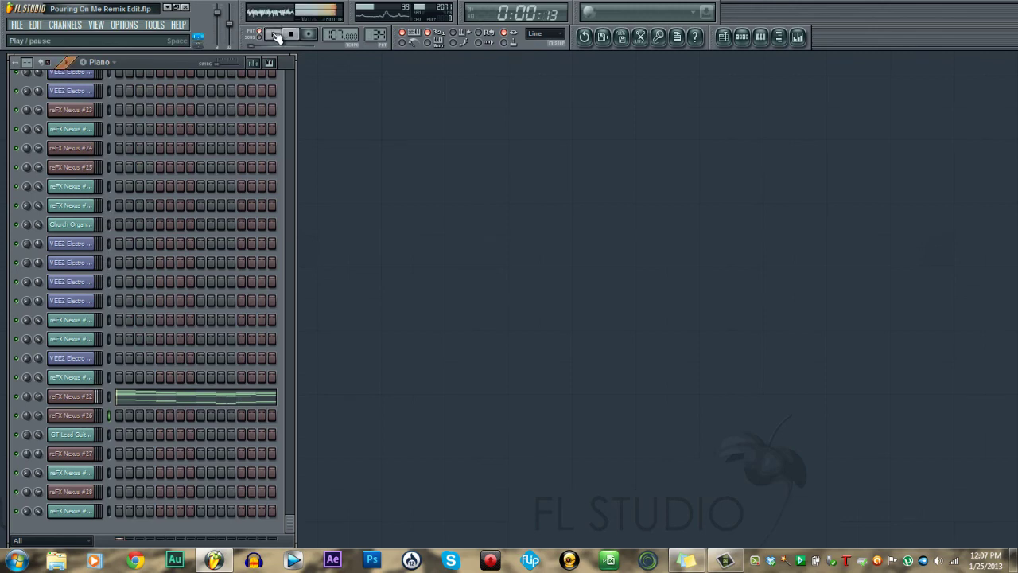
{"action": "left_click", "coordinate": [276, 36]}
{"action": "right_click", "coordinate": [93, 396]}
{"action": "left_click", "coordinate": [132, 377]}
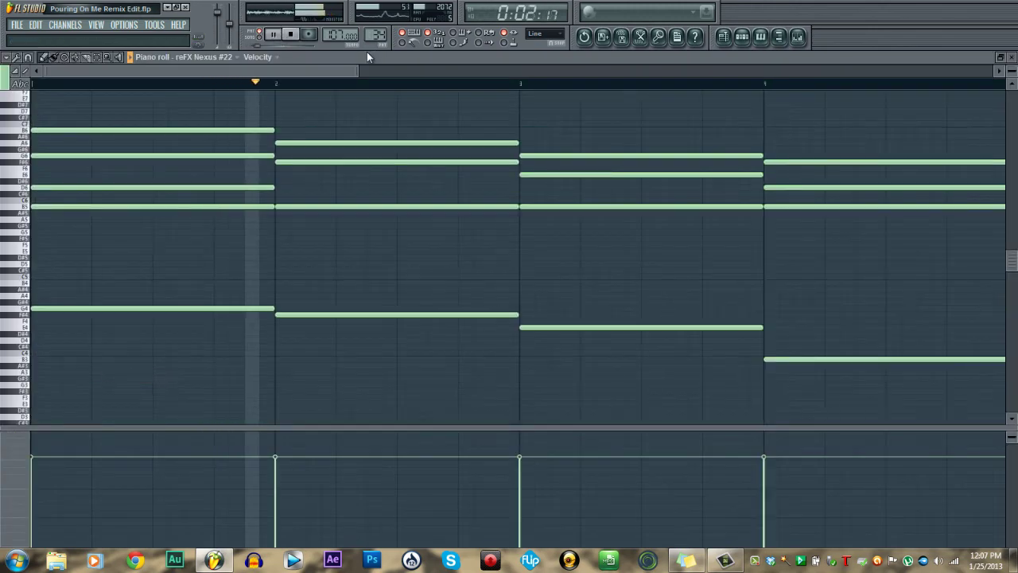
{"action": "mouse_move", "coordinate": [357, 71]}
{"action": "left_mouse_down"}
{"action": "mouse_move", "coordinate": [548, 111]}
{"action": "mouse_move", "coordinate": [849, 149]}
{"action": "mouse_move", "coordinate": [778, 148]}
{"action": "left_mouse_up"}
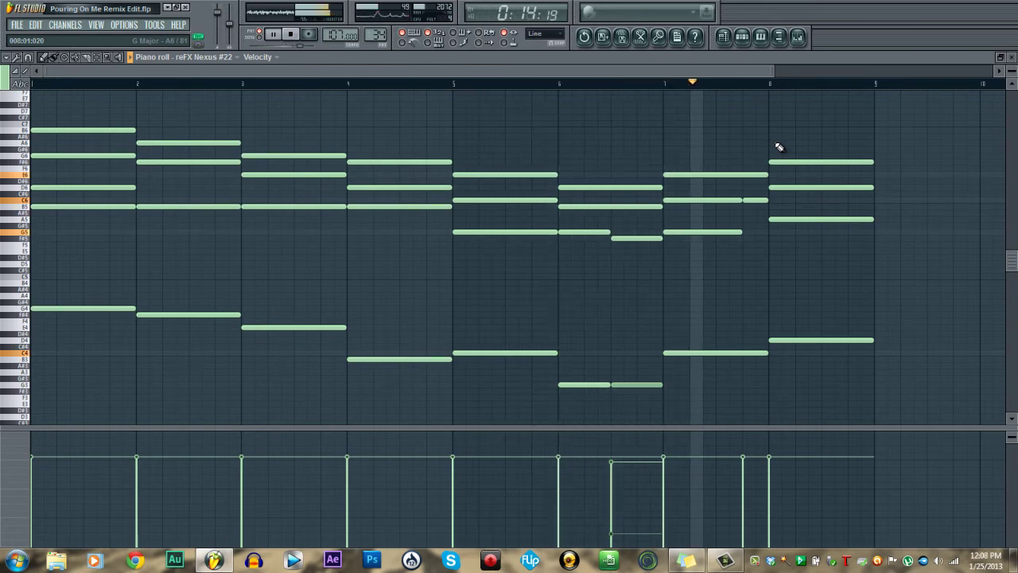
{"action": "left_click", "coordinate": [1011, 56]}
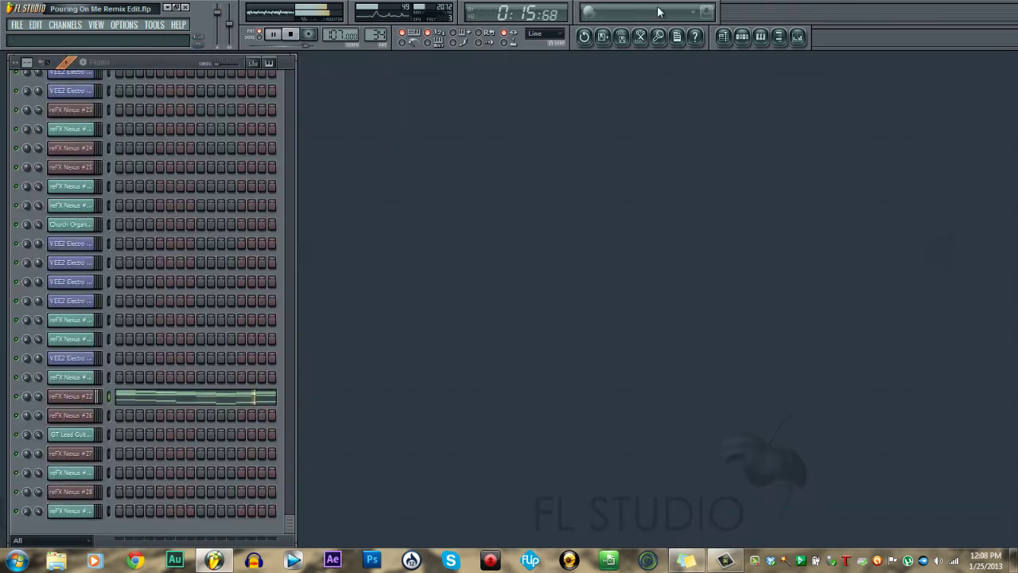
{"action": "left_click", "coordinate": [291, 36]}
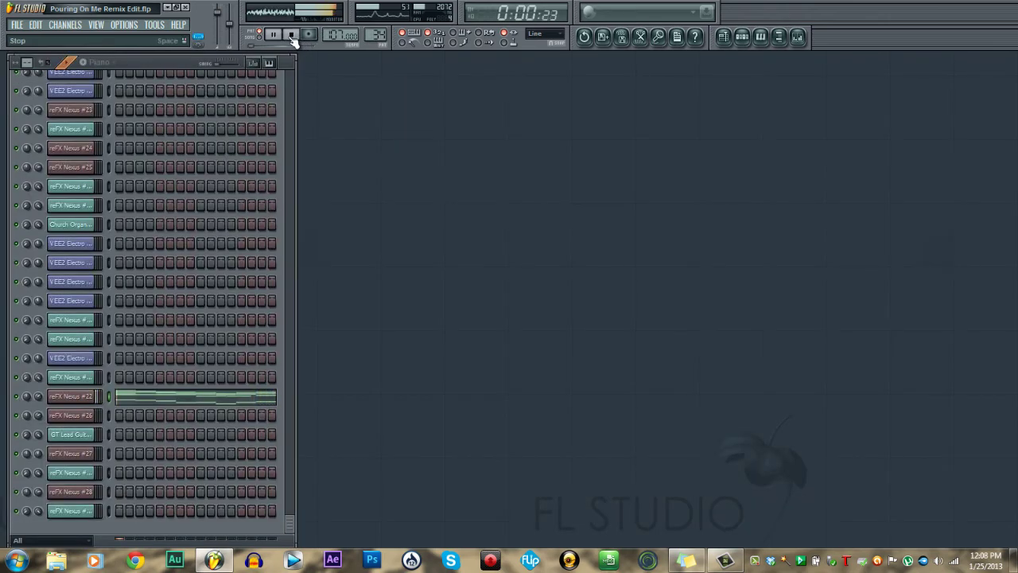
- Play the playlist from just before bar 41, where the Piano (2) clip starts, then stop playback and close the playlist
{"action": "left_click", "coordinate": [98, 27]}
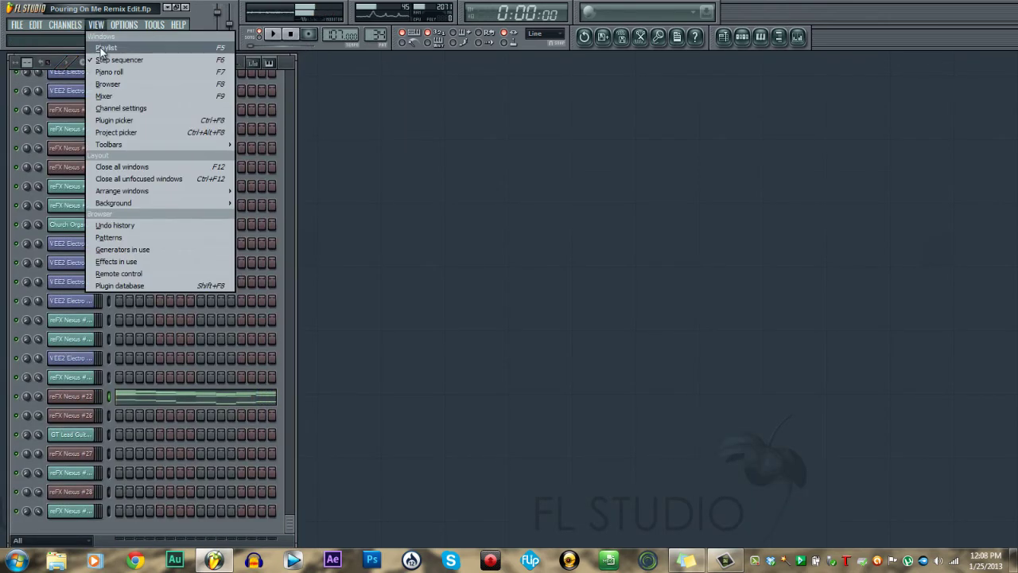
{"action": "left_click", "coordinate": [104, 39]}
{"action": "left_click_drag", "start_coordinate": [606, 70], "coordinate": [343, 79]}
{"action": "left_click", "coordinate": [309, 93]}
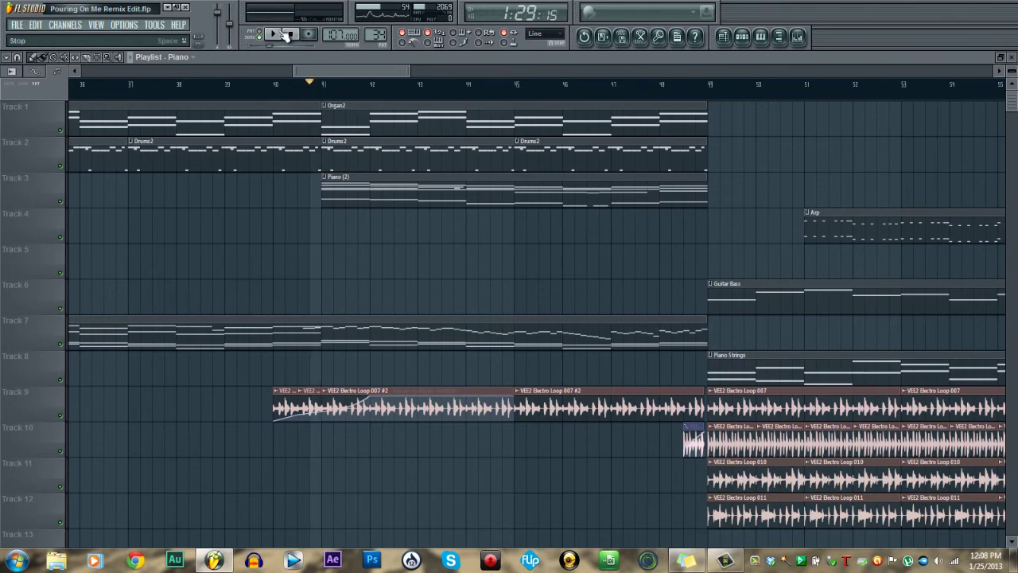
{"action": "key", "text": "space"}
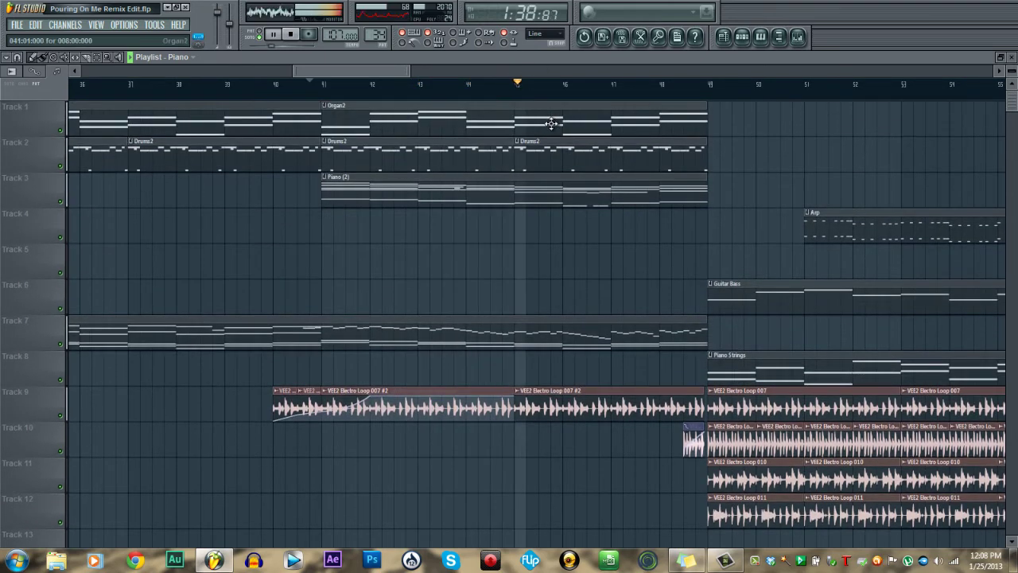
{"action": "scroll", "coordinate": [581, 193], "scroll_direction": "down", "scroll_amount": 1}
{"action": "scroll", "coordinate": [577, 183], "scroll_direction": "up", "scroll_amount": 1}
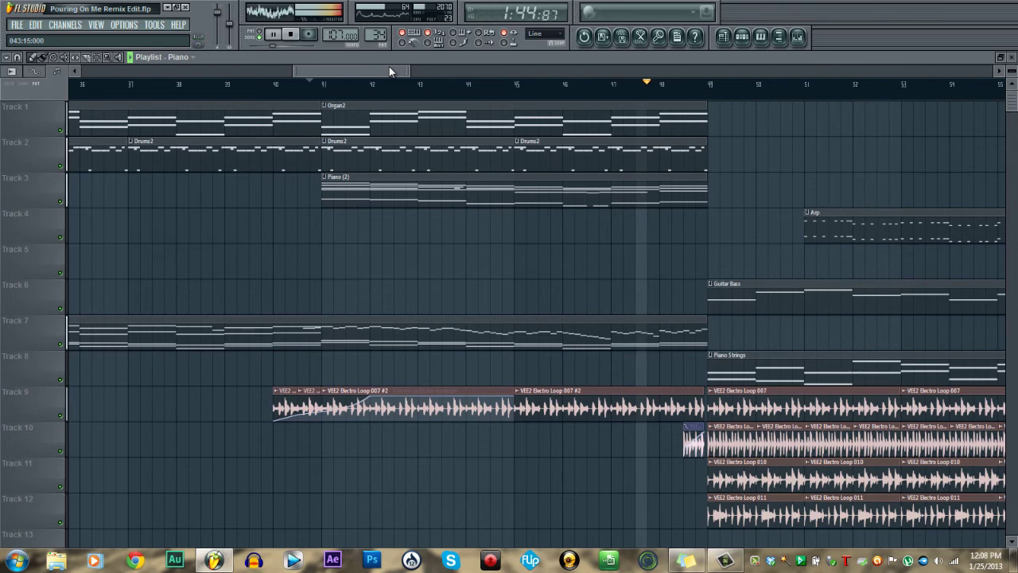
{"action": "left_click", "coordinate": [291, 36]}
{"action": "left_click", "coordinate": [1011, 58]}
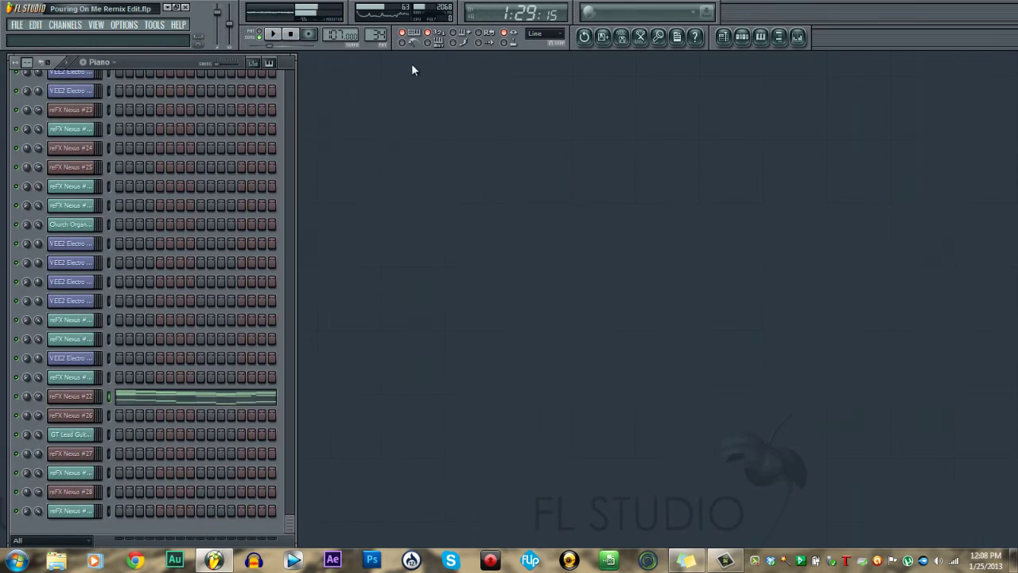
- Select the Strings Sidechain pattern and look through its channels for any notes
{"action": "left_click", "coordinate": [100, 62]}
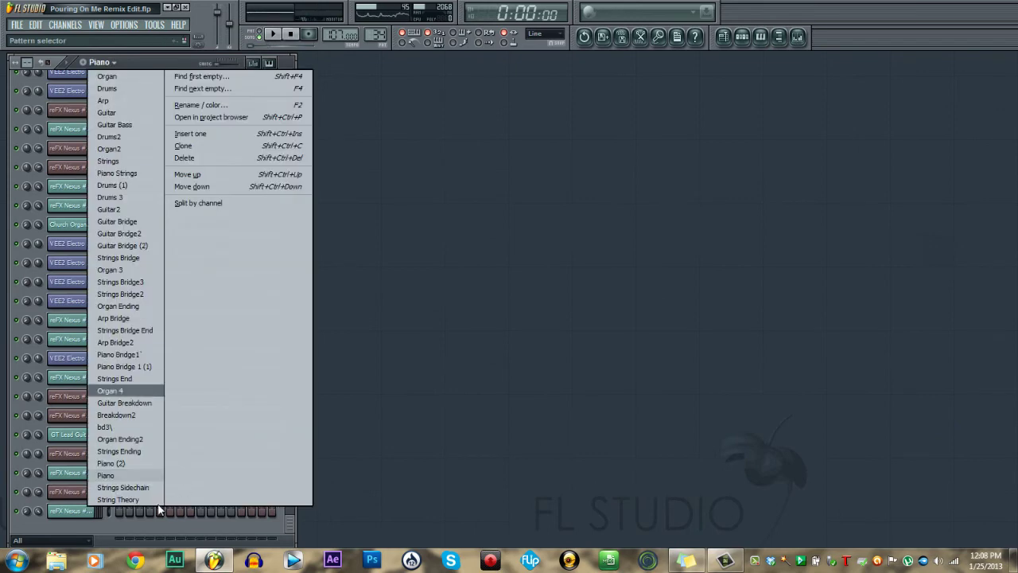
{"action": "left_click", "coordinate": [125, 487]}
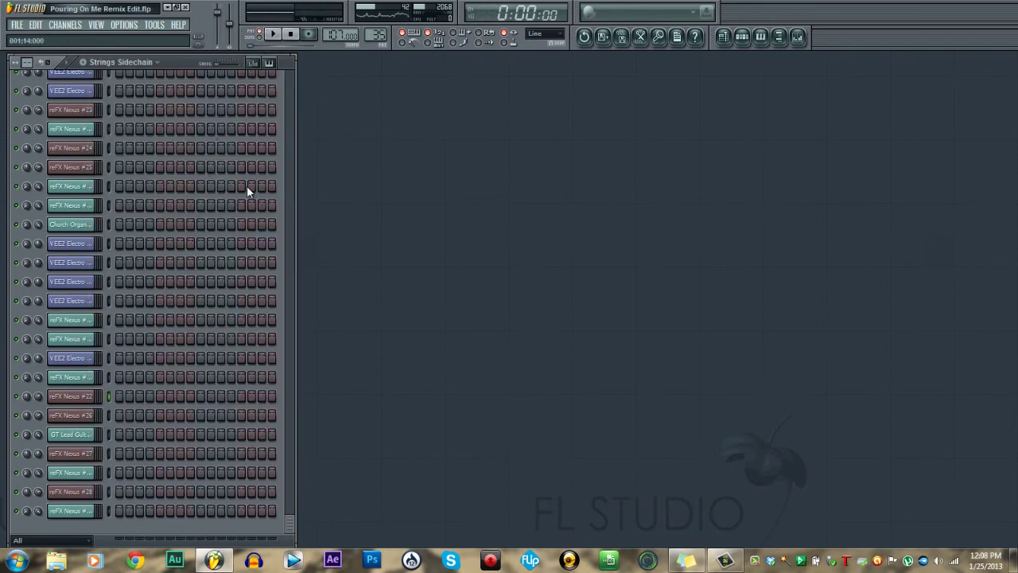
{"action": "scroll", "coordinate": [247, 185], "scroll_direction": "up", "scroll_amount": 15}
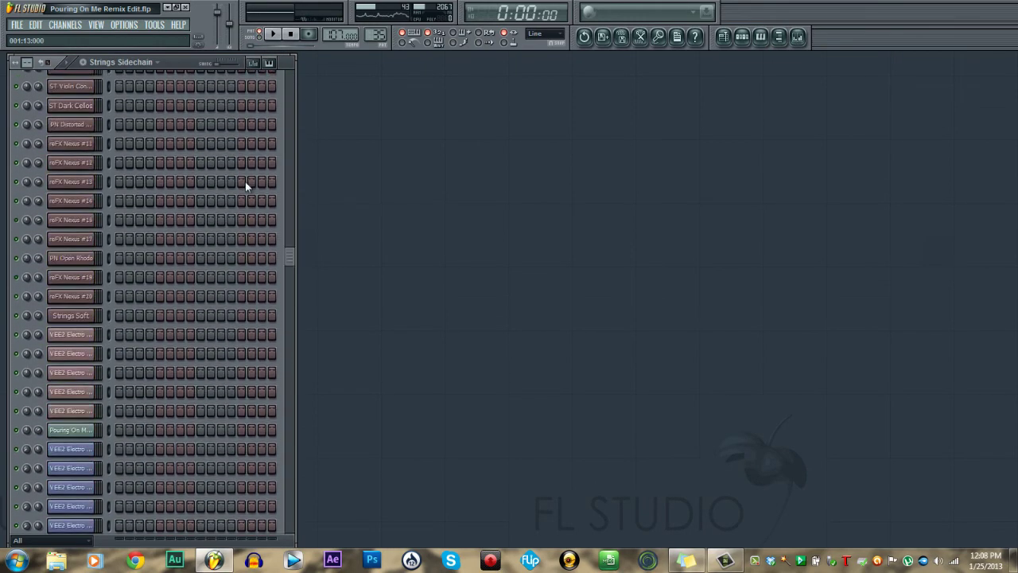
{"action": "scroll", "coordinate": [245, 182], "scroll_direction": "up", "scroll_amount": 3}
{"action": "scroll", "coordinate": [245, 181], "scroll_direction": "down", "scroll_amount": 10}
{"action": "scroll", "coordinate": [243, 181], "scroll_direction": "up", "scroll_amount": 8}
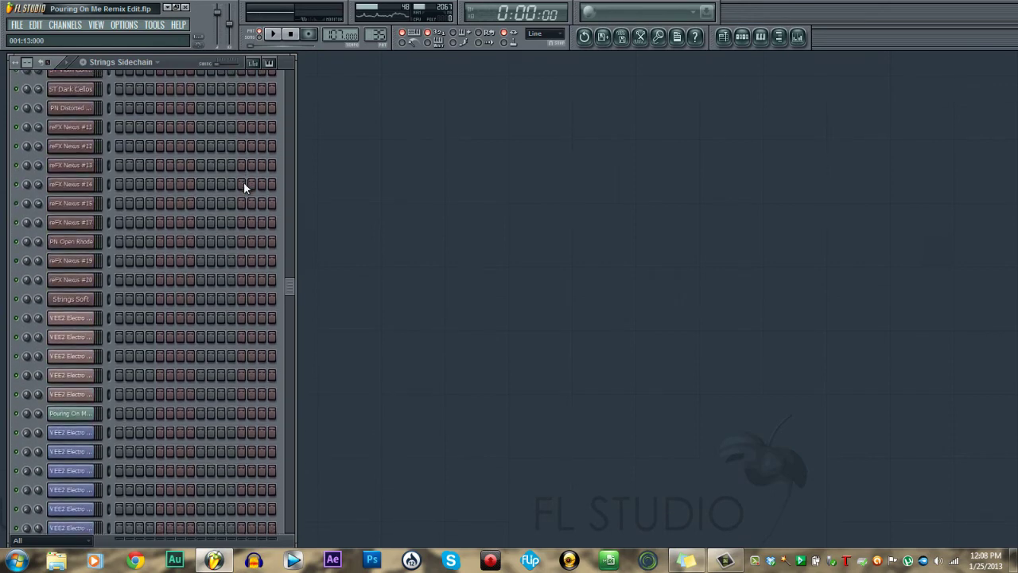
{"action": "scroll", "coordinate": [243, 181], "scroll_direction": "up", "scroll_amount": 10}
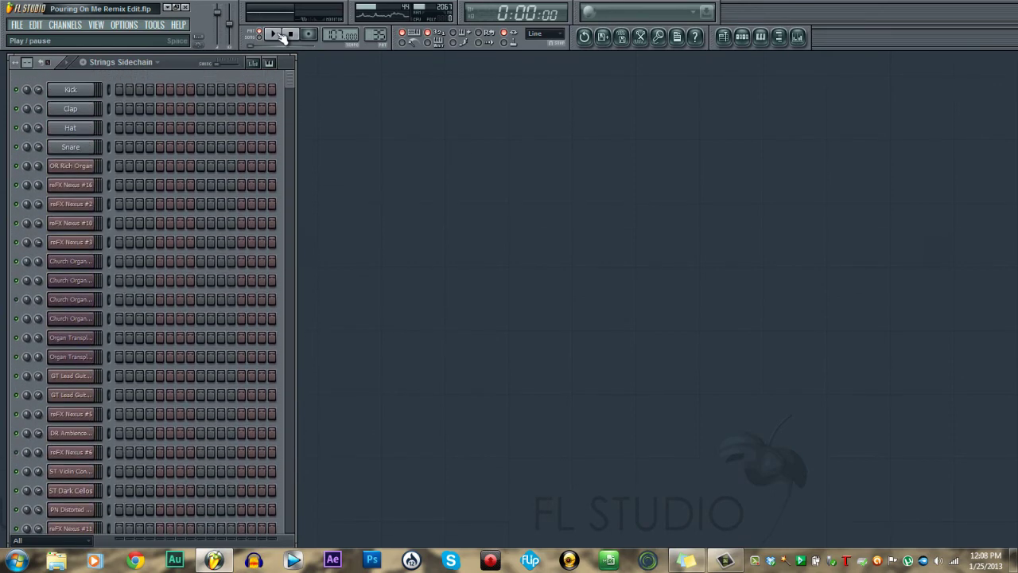
{"action": "left_click", "coordinate": [290, 37]}
- Select the String Theory pattern and play it with its reFX Nexus #28 channel in view, then stop playback
{"action": "left_click", "coordinate": [158, 62]}
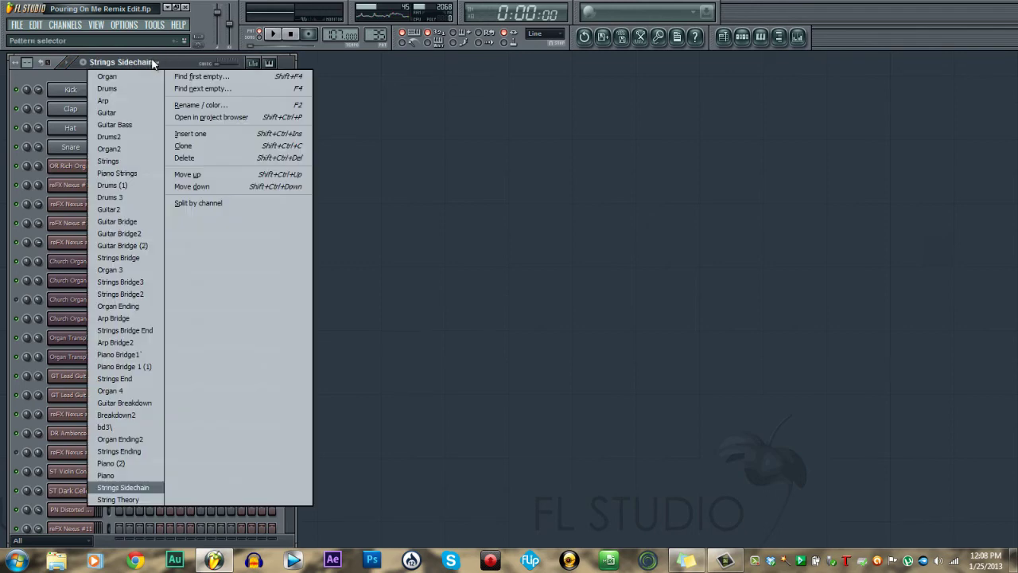
{"action": "left_click", "coordinate": [119, 499]}
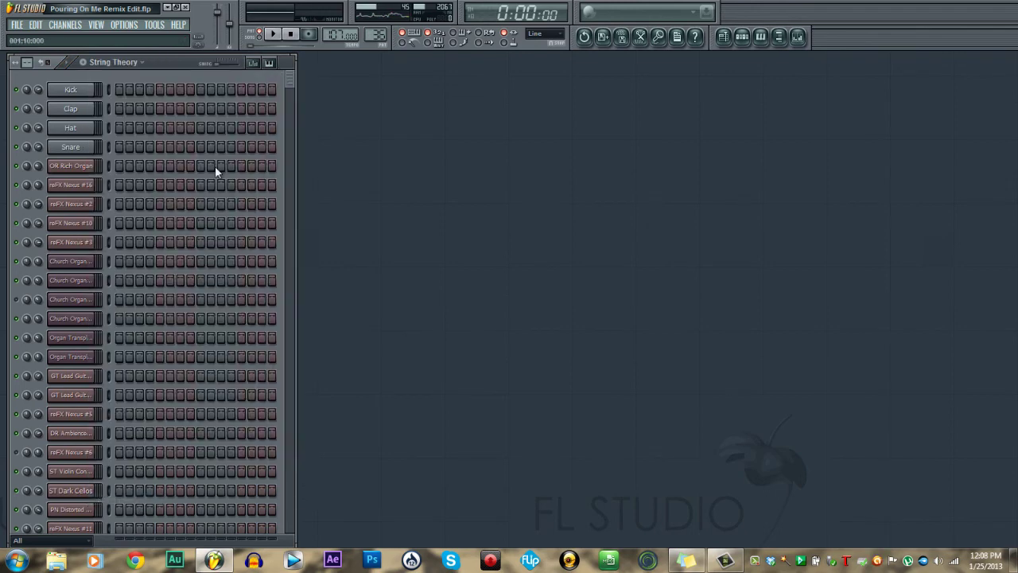
{"action": "scroll", "coordinate": [214, 166], "scroll_direction": "down", "scroll_amount": 10}
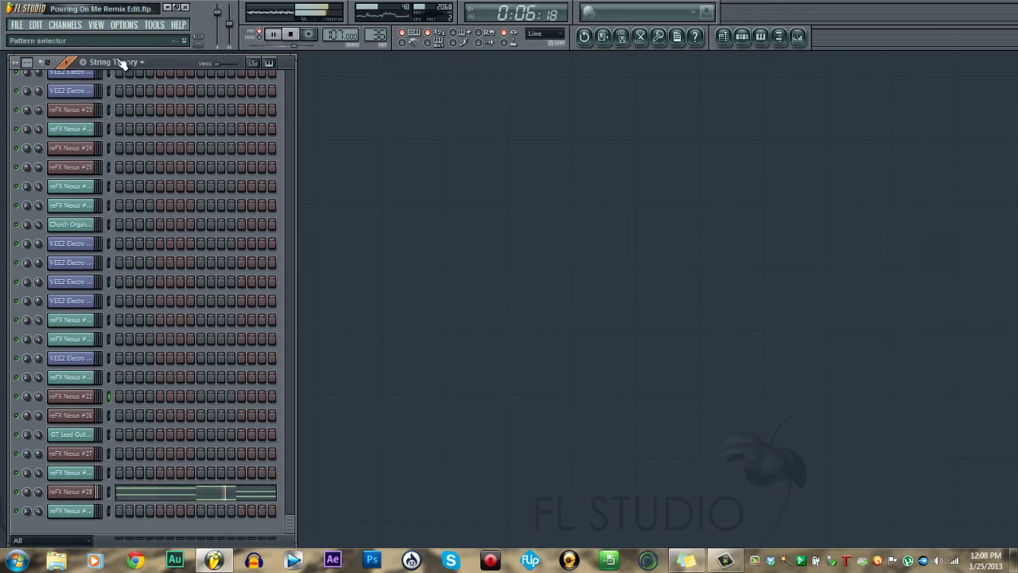
{"action": "left_click", "coordinate": [290, 35]}
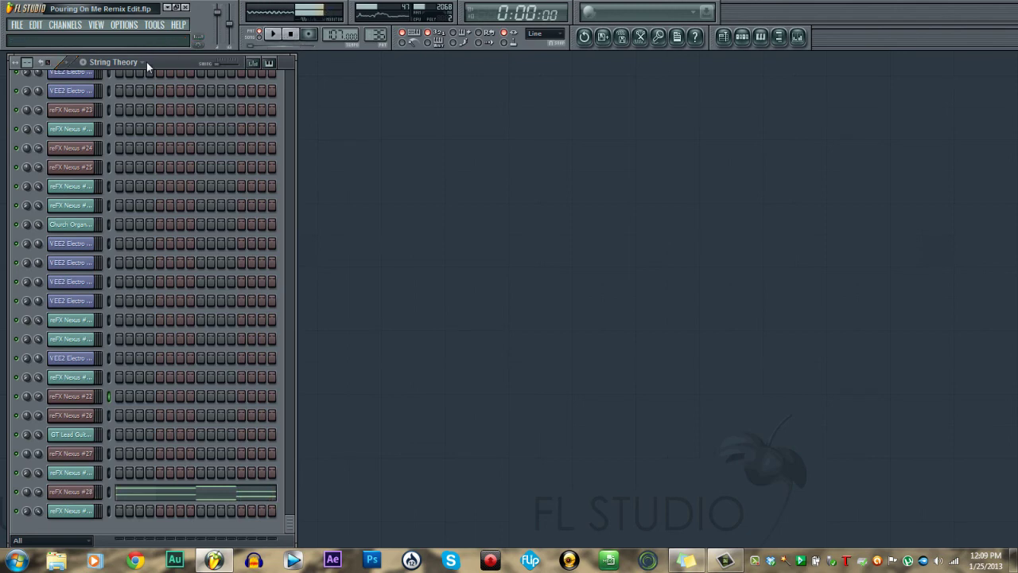
- Switch to the Strings Sidechain pattern and play the playlist from just before bar 65 while looking through its tracks
{"action": "left_click", "coordinate": [146, 62]}
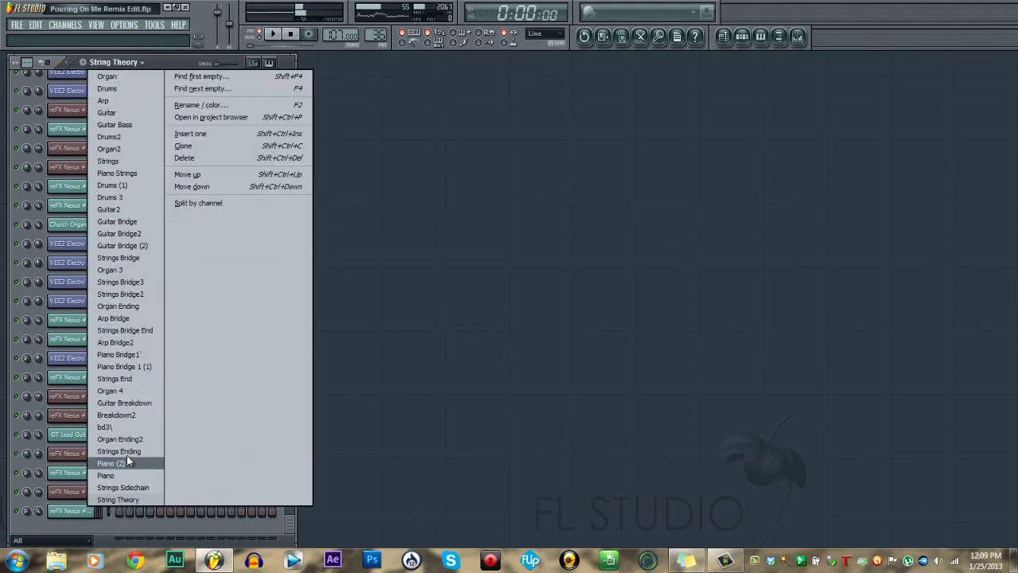
{"action": "left_click", "coordinate": [141, 487]}
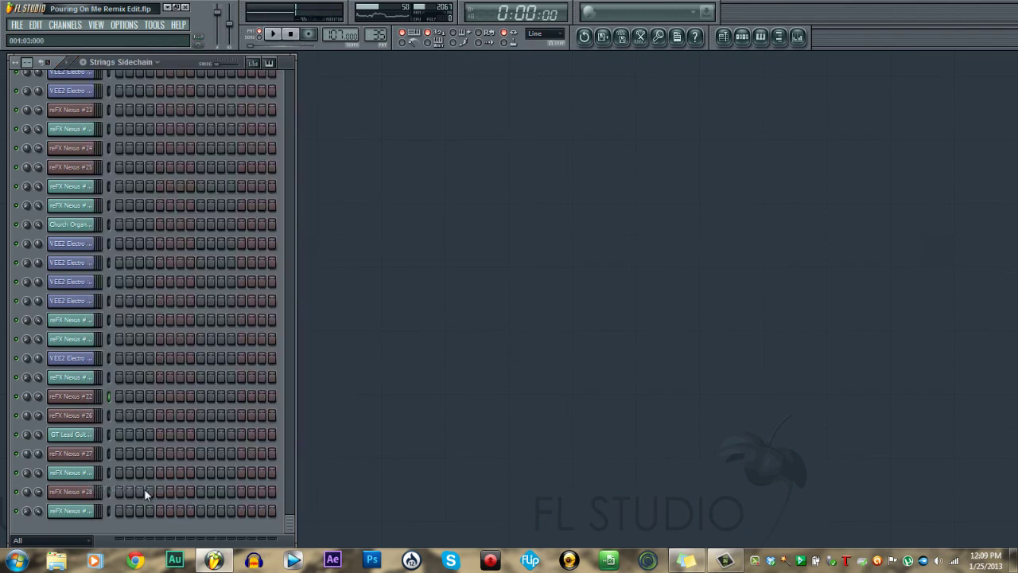
{"action": "scroll", "coordinate": [145, 469], "scroll_direction": "up", "scroll_amount": 10}
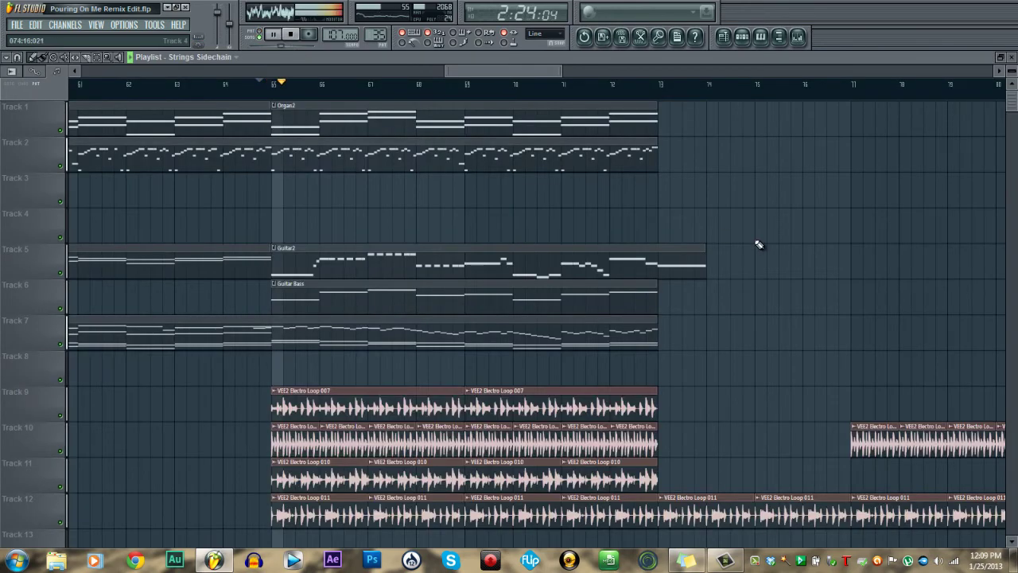
{"action": "scroll", "coordinate": [758, 244], "scroll_direction": "down", "scroll_amount": 5}
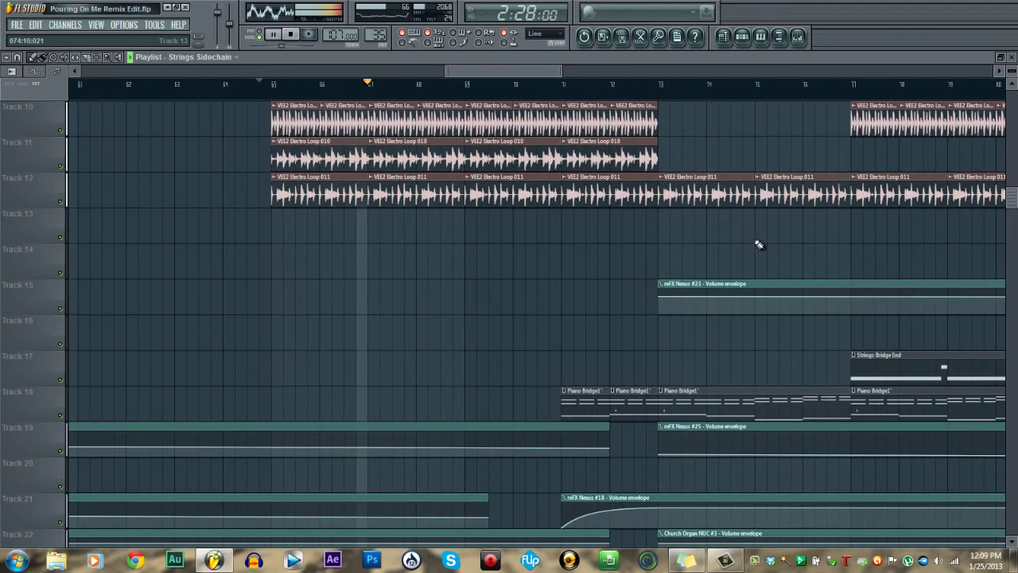
- Play the playlist from just before bar 97 with its upper tracks in view, then stop playback and close the playlist
{"action": "left_click_drag", "start_coordinate": [501, 71], "coordinate": [704, 86]}
{"action": "left_click", "coordinate": [181, 87]}
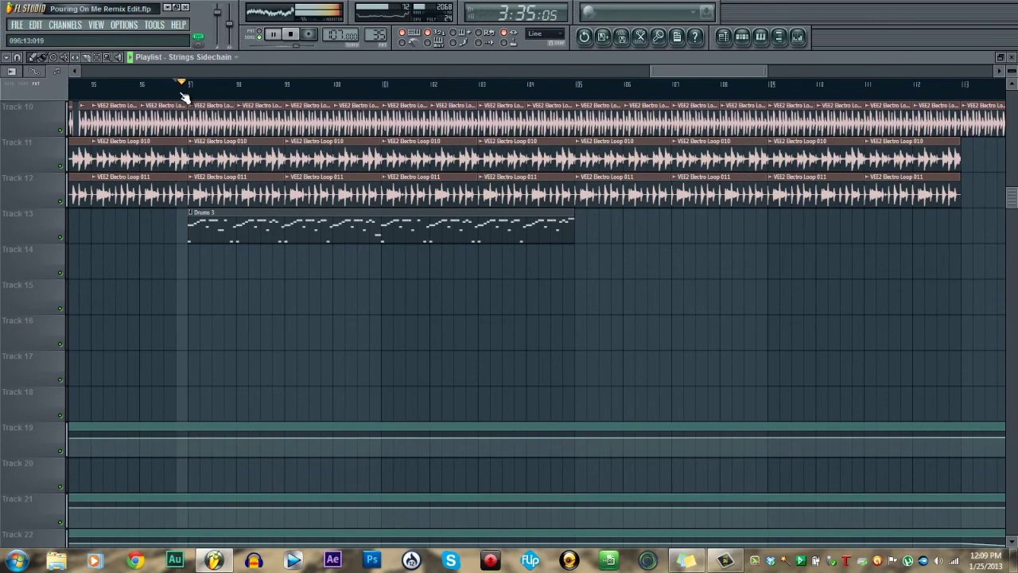
{"action": "scroll", "coordinate": [684, 284], "scroll_direction": "up", "scroll_amount": 5}
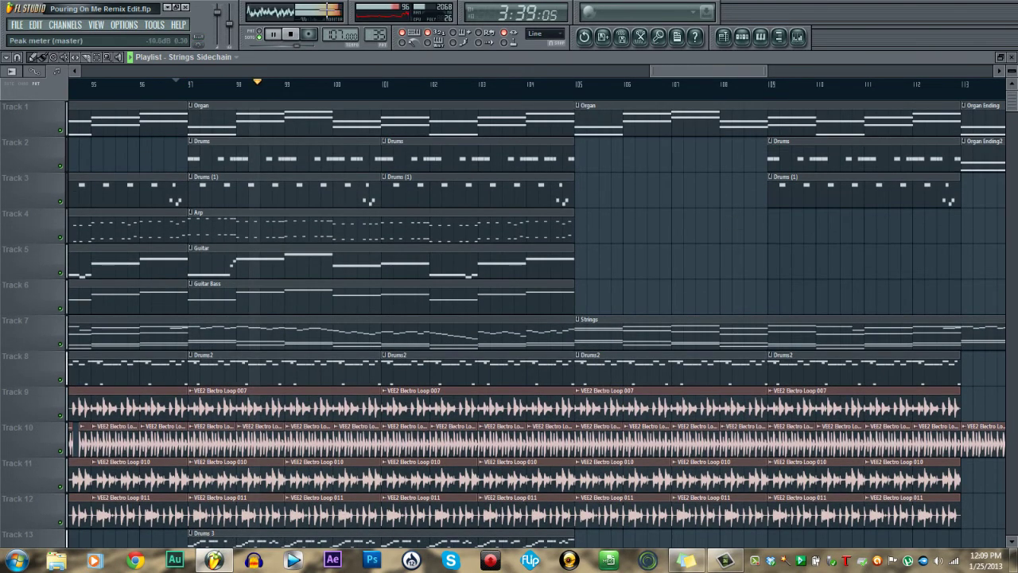
{"action": "left_click", "coordinate": [291, 33]}
{"action": "key", "text": "Escape"}
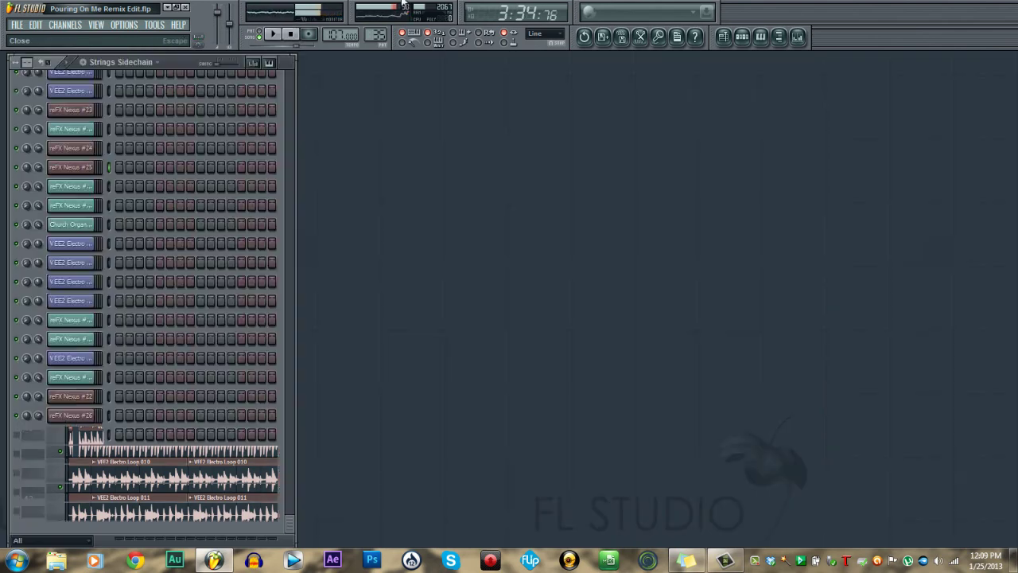
- Reopen the recent project Pouring On Me Remix Edit.flp and play the playlist from just before bar 109
{"action": "left_click", "coordinate": [17, 24]}
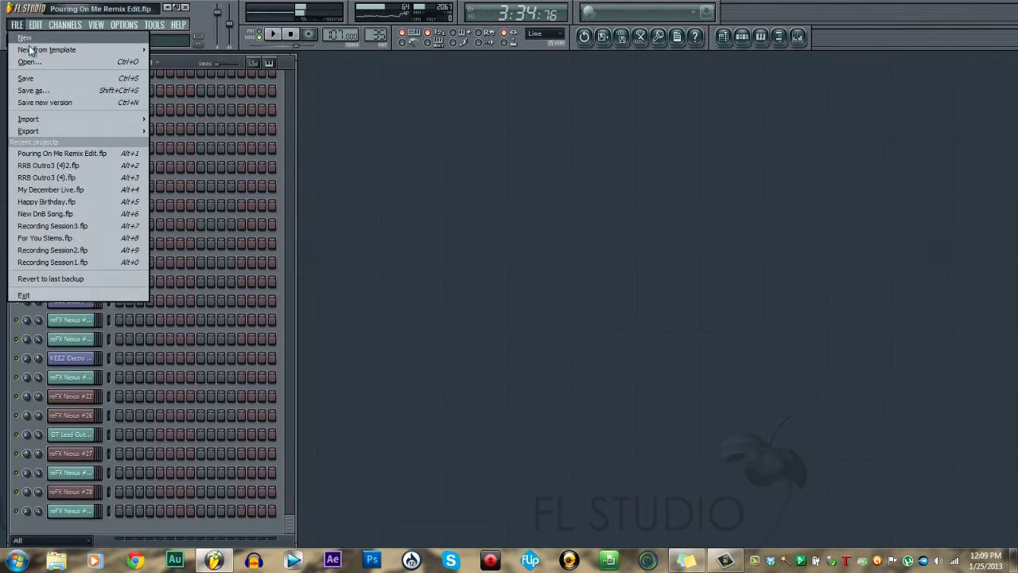
{"action": "left_click", "coordinate": [78, 157]}
{"action": "left_click", "coordinate": [272, 35]}
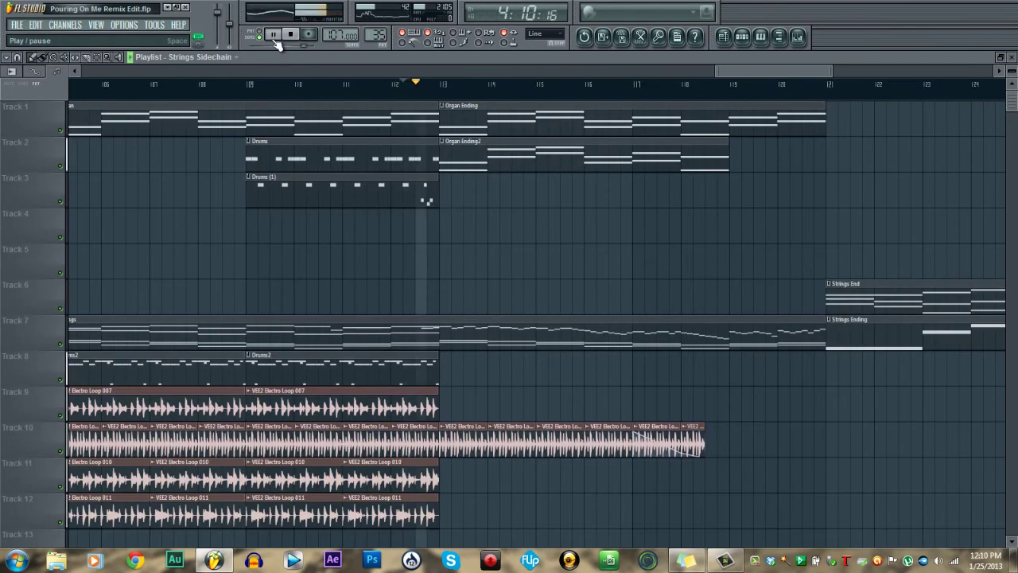
{"action": "left_click", "coordinate": [238, 83]}
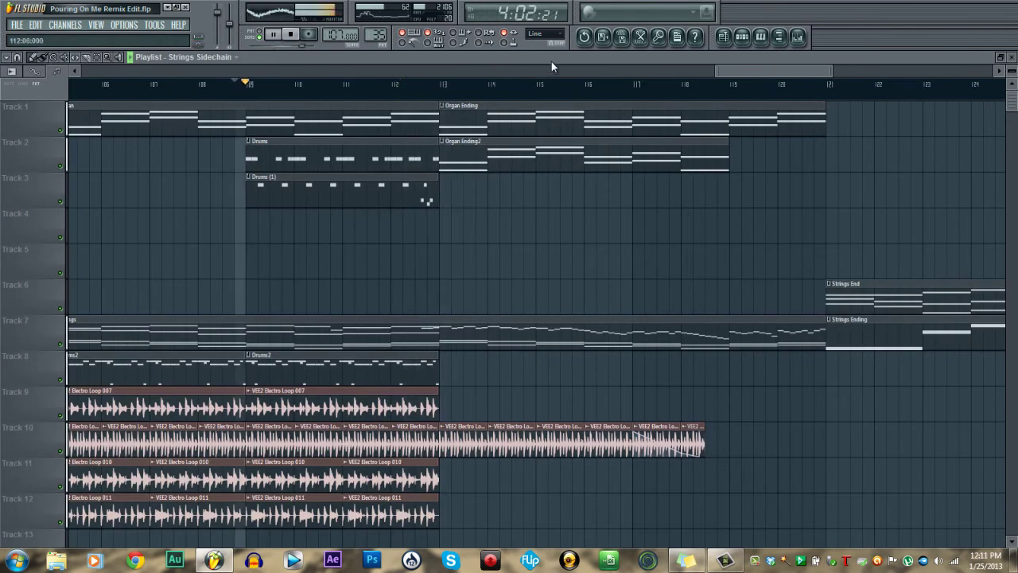
{"action": "key", "text": "space"}
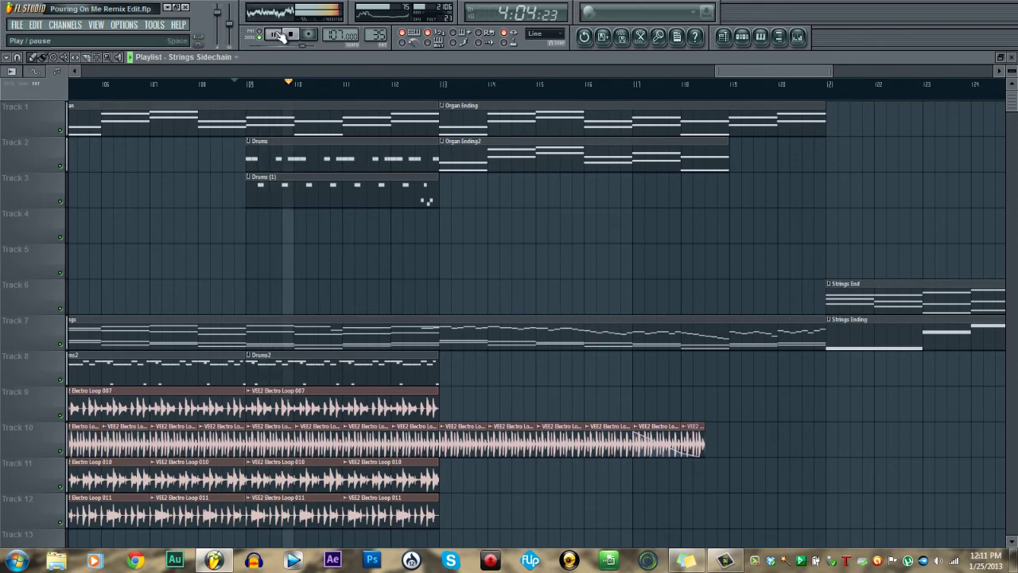
- Play from the middle of bar 107 with Track 1 muted, switching Track 7's mute on, off and on again to compare
{"action": "left_click", "coordinate": [175, 85]}
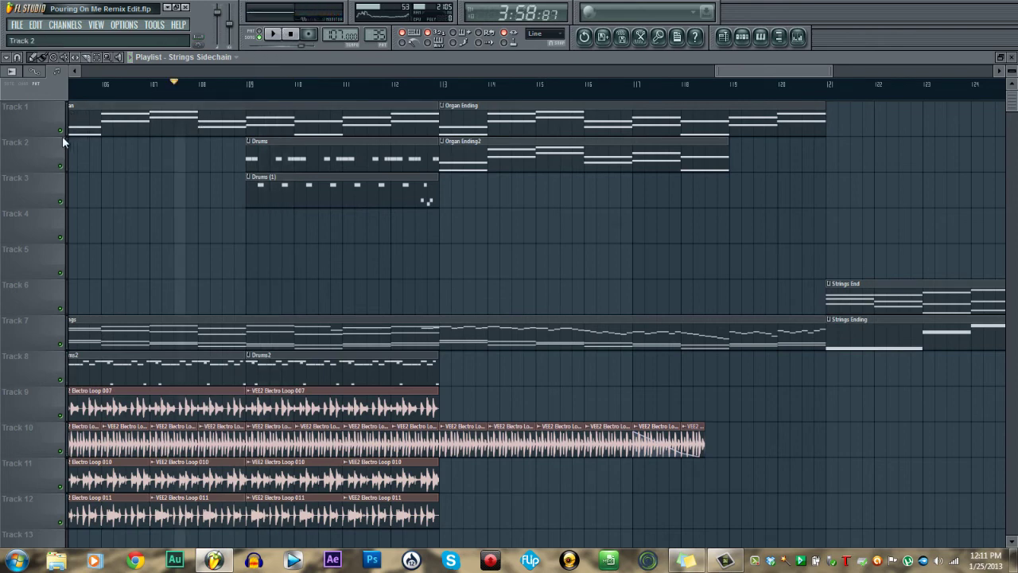
{"action": "left_click", "coordinate": [60, 130]}
{"action": "key", "text": "space"}
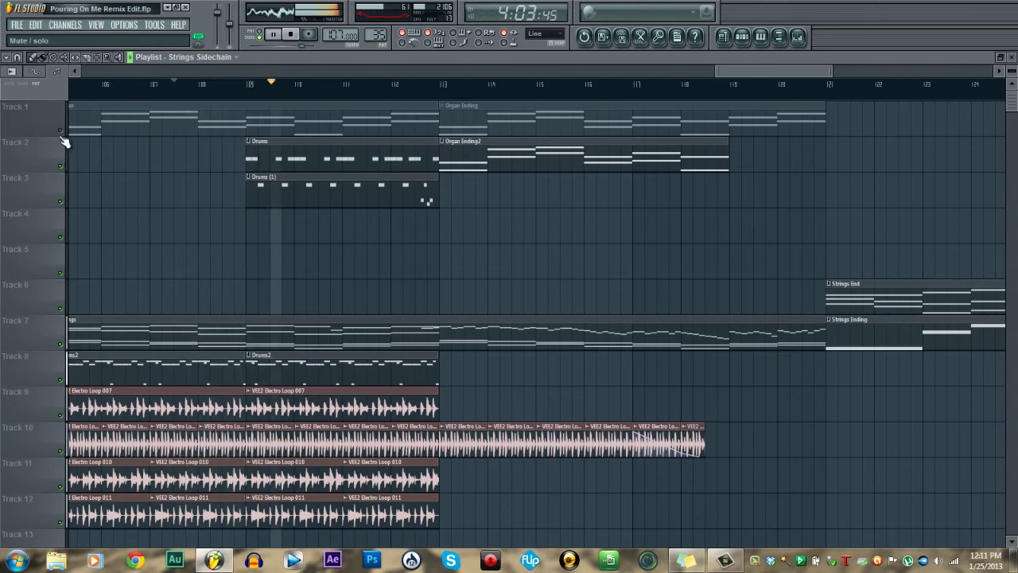
{"action": "left_click", "coordinate": [60, 345]}
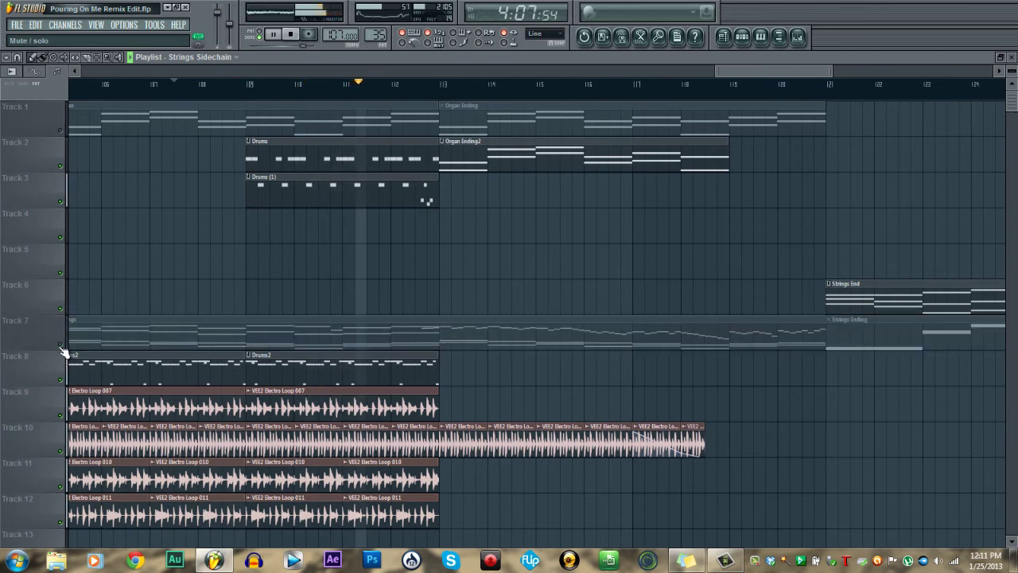
{"action": "left_click", "coordinate": [62, 348]}
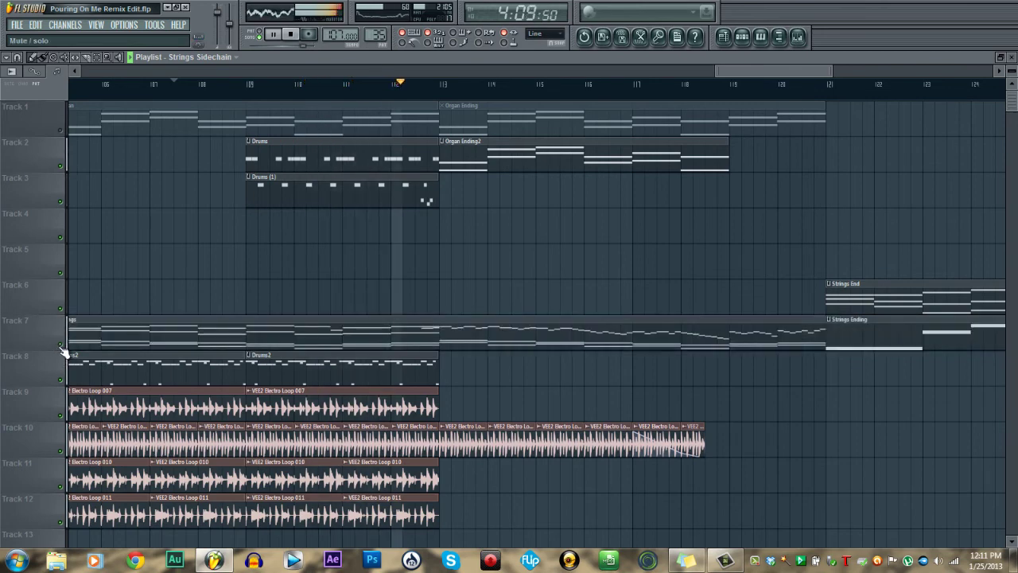
{"action": "left_click", "coordinate": [62, 348]}
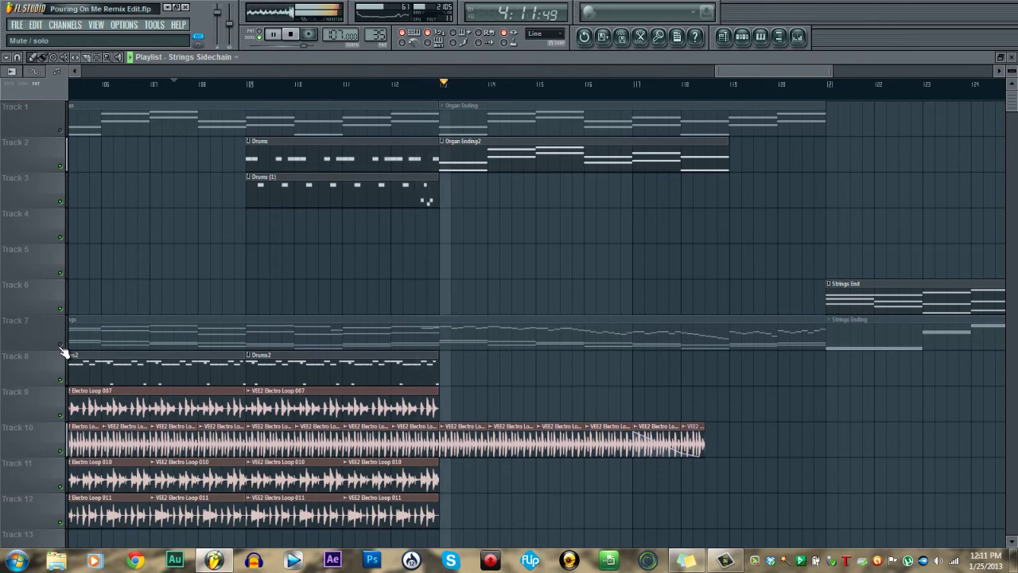
- Unmute Track 1, briefly mute and restore Track 2, and unmute Track 7 during playback
{"action": "left_click", "coordinate": [61, 130]}
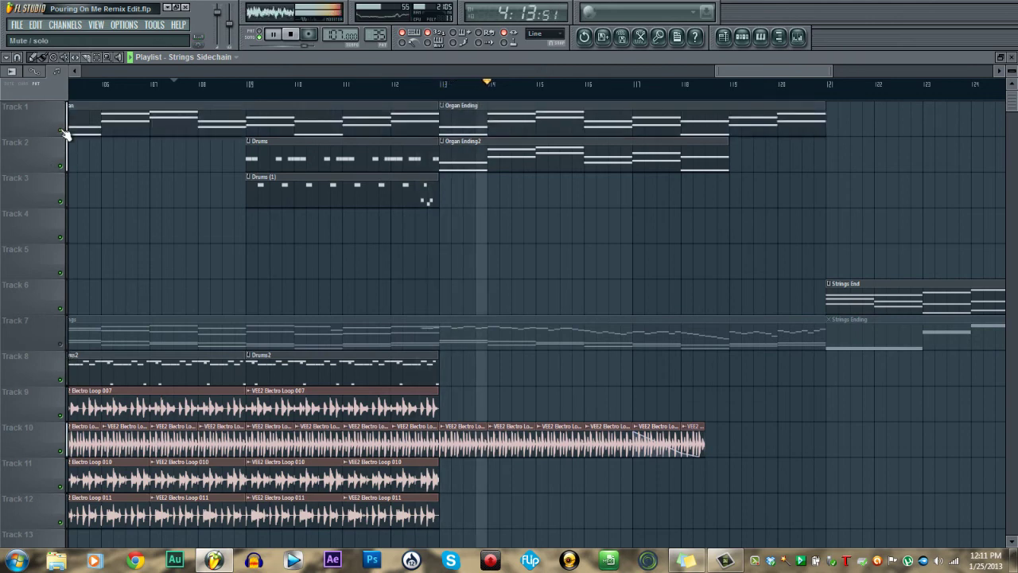
{"action": "left_click", "coordinate": [61, 166]}
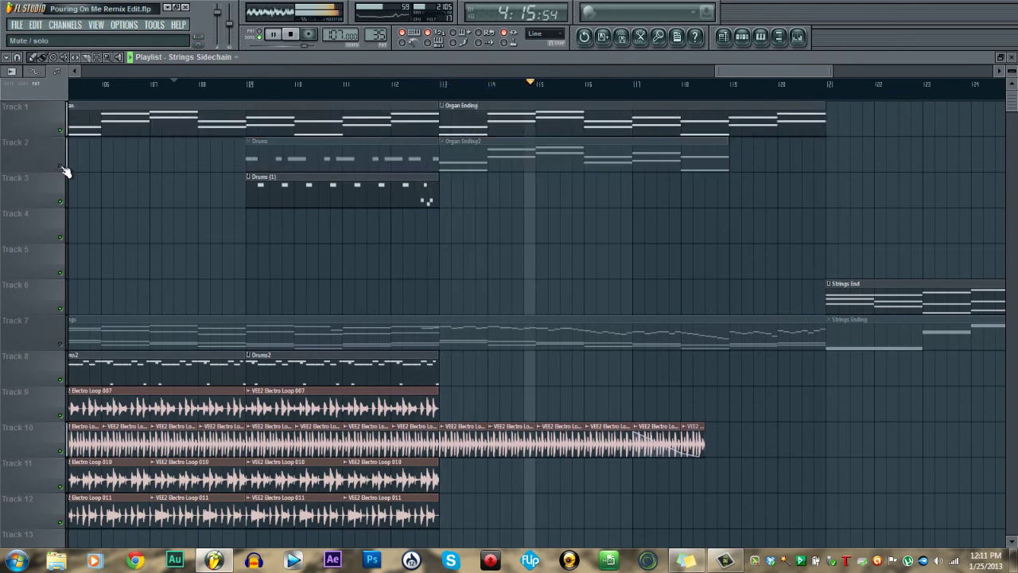
{"action": "left_click", "coordinate": [61, 166]}
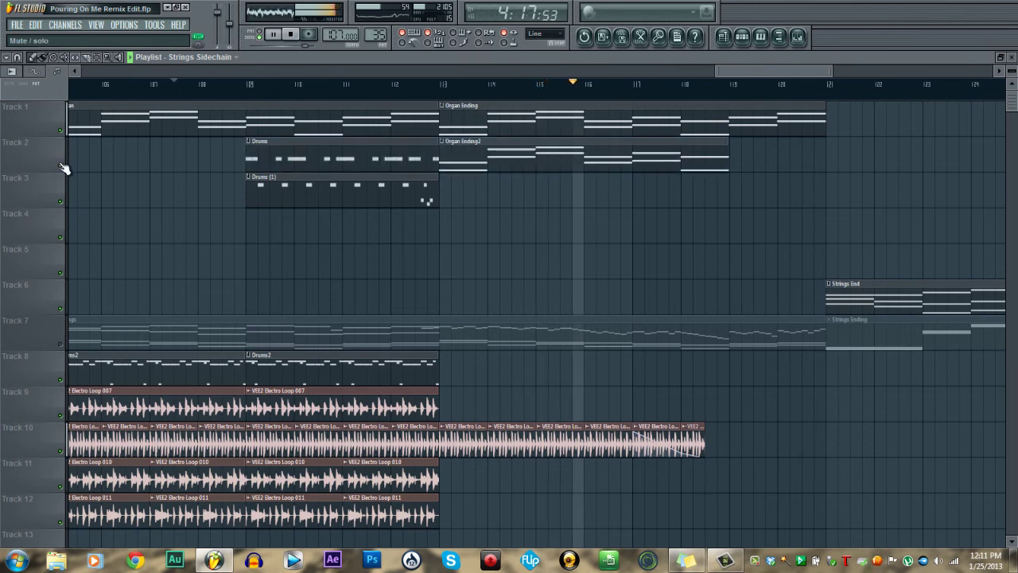
{"action": "left_click", "coordinate": [61, 345]}
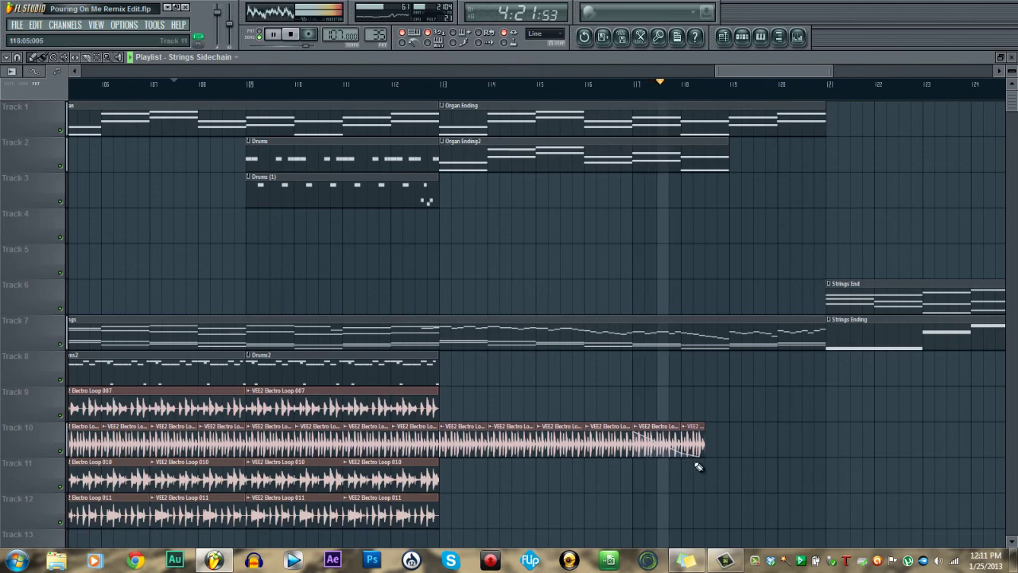
- Follow playback through the Strings End and Strings Ending clips to the end of the song, then stop and close the playlist
{"action": "scroll", "coordinate": [697, 467], "scroll_direction": "down", "scroll_amount": 5}
{"action": "scroll", "coordinate": [697, 467], "scroll_direction": "up", "scroll_amount": 5}
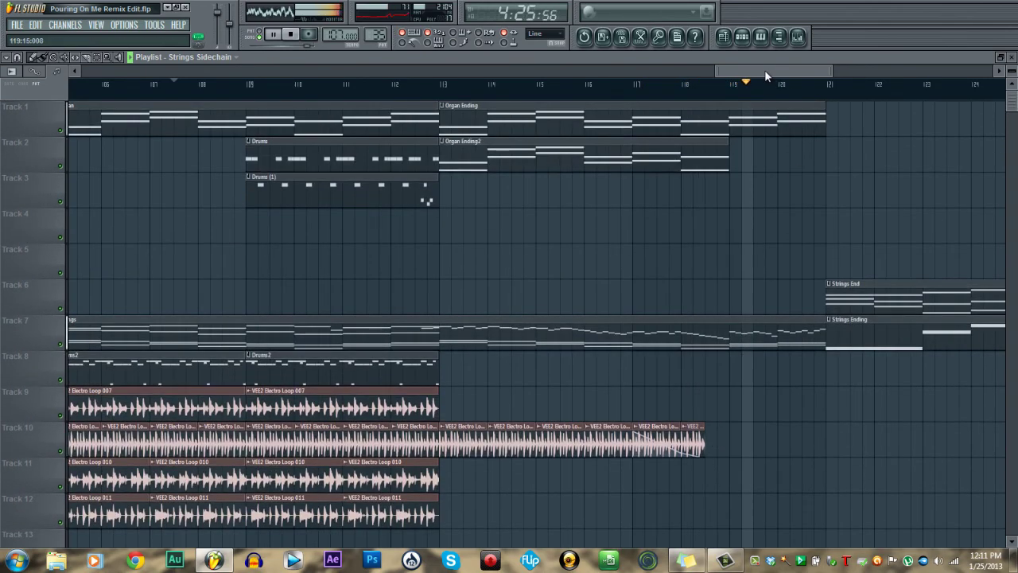
{"action": "left_click_drag", "start_coordinate": [766, 75], "coordinate": [830, 76]}
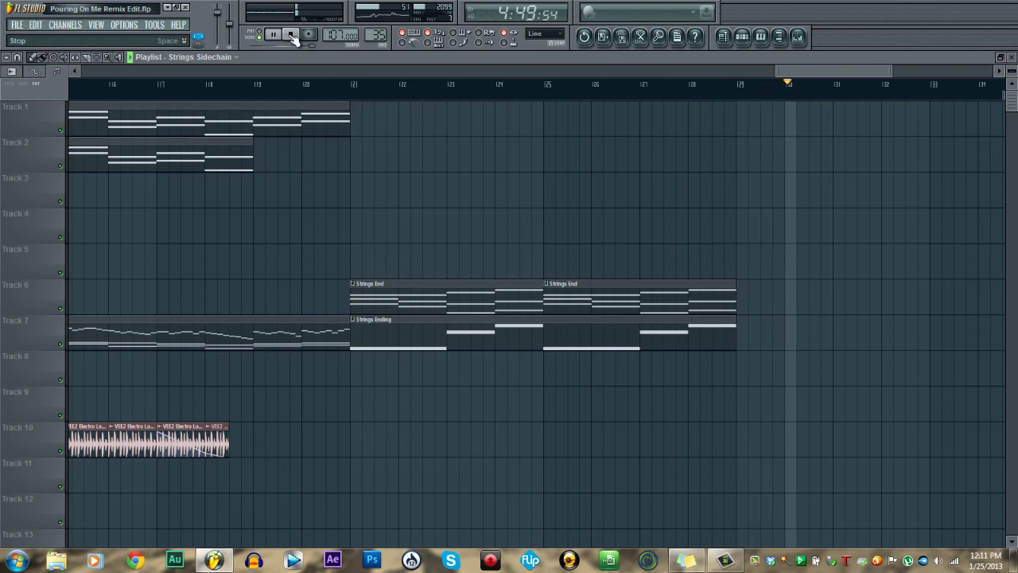
{"action": "left_click", "coordinate": [292, 36]}
{"action": "left_click", "coordinate": [1012, 56]}
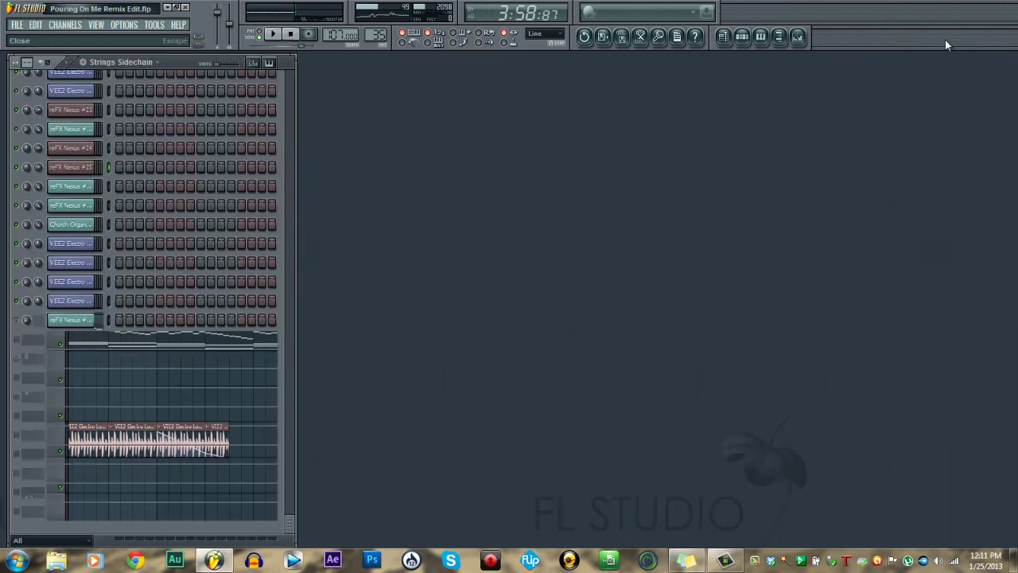